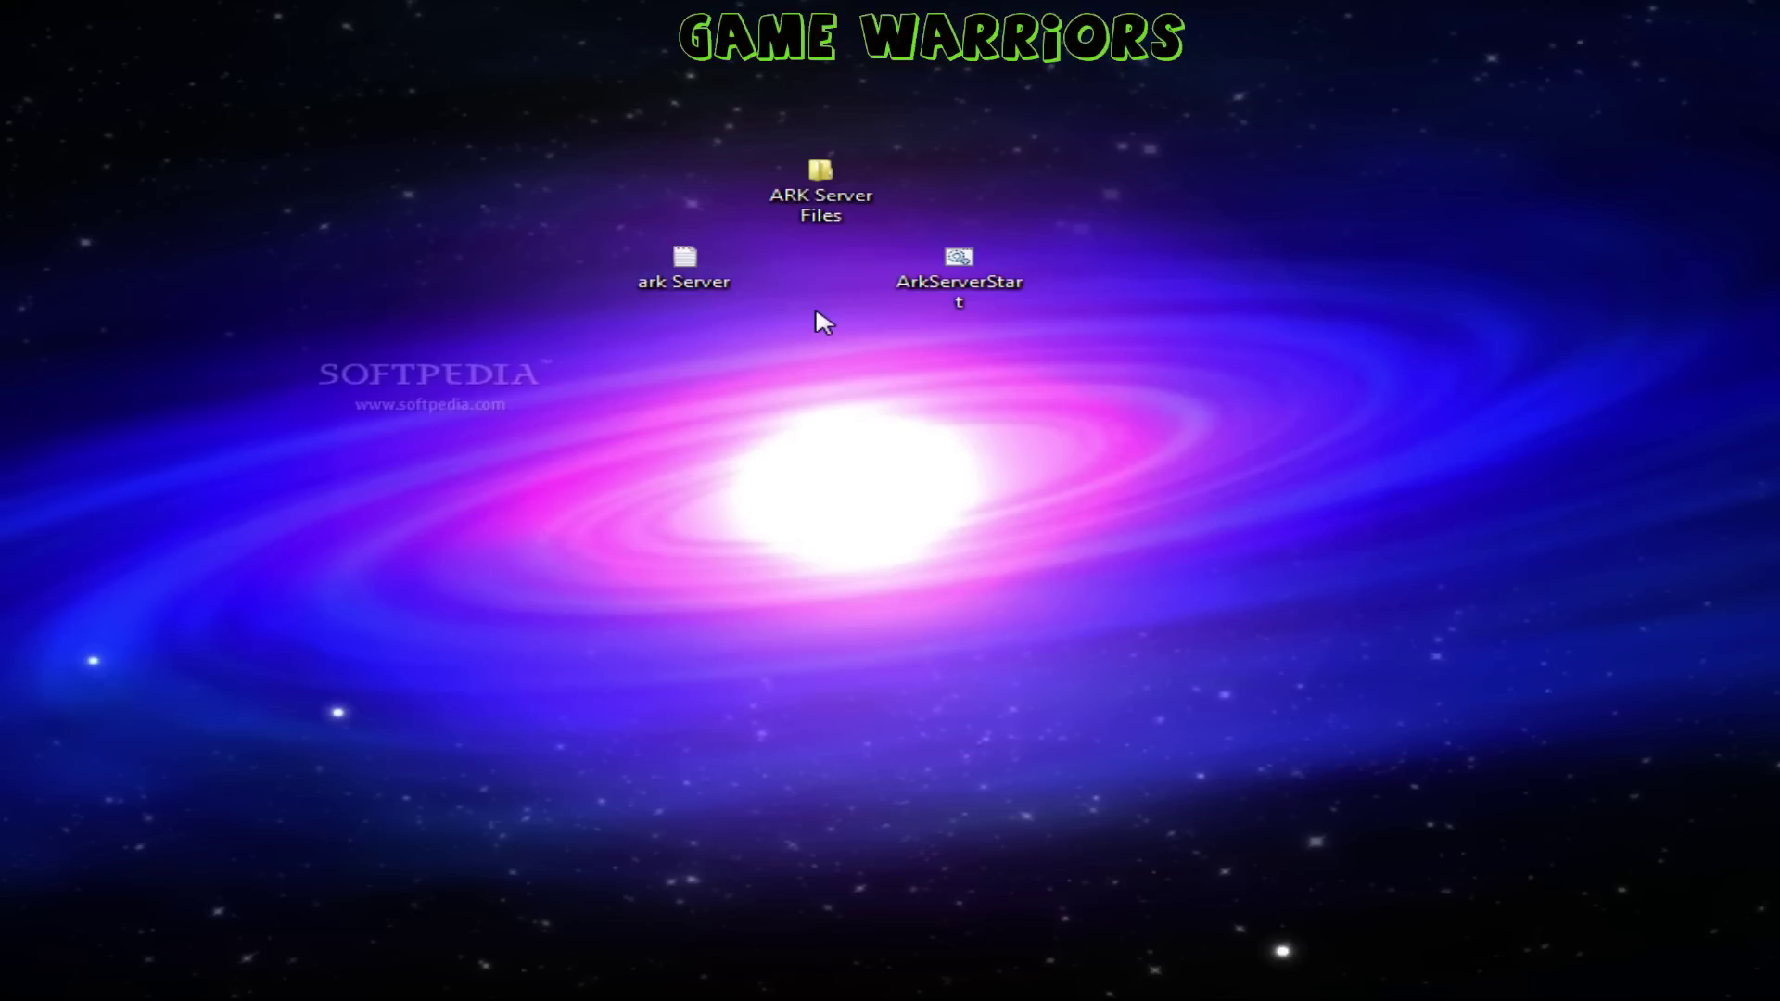
Select the ARK Server Files folder on the desktop, then clear the selection.
{"action": "left_click", "coordinate": [838, 213]}
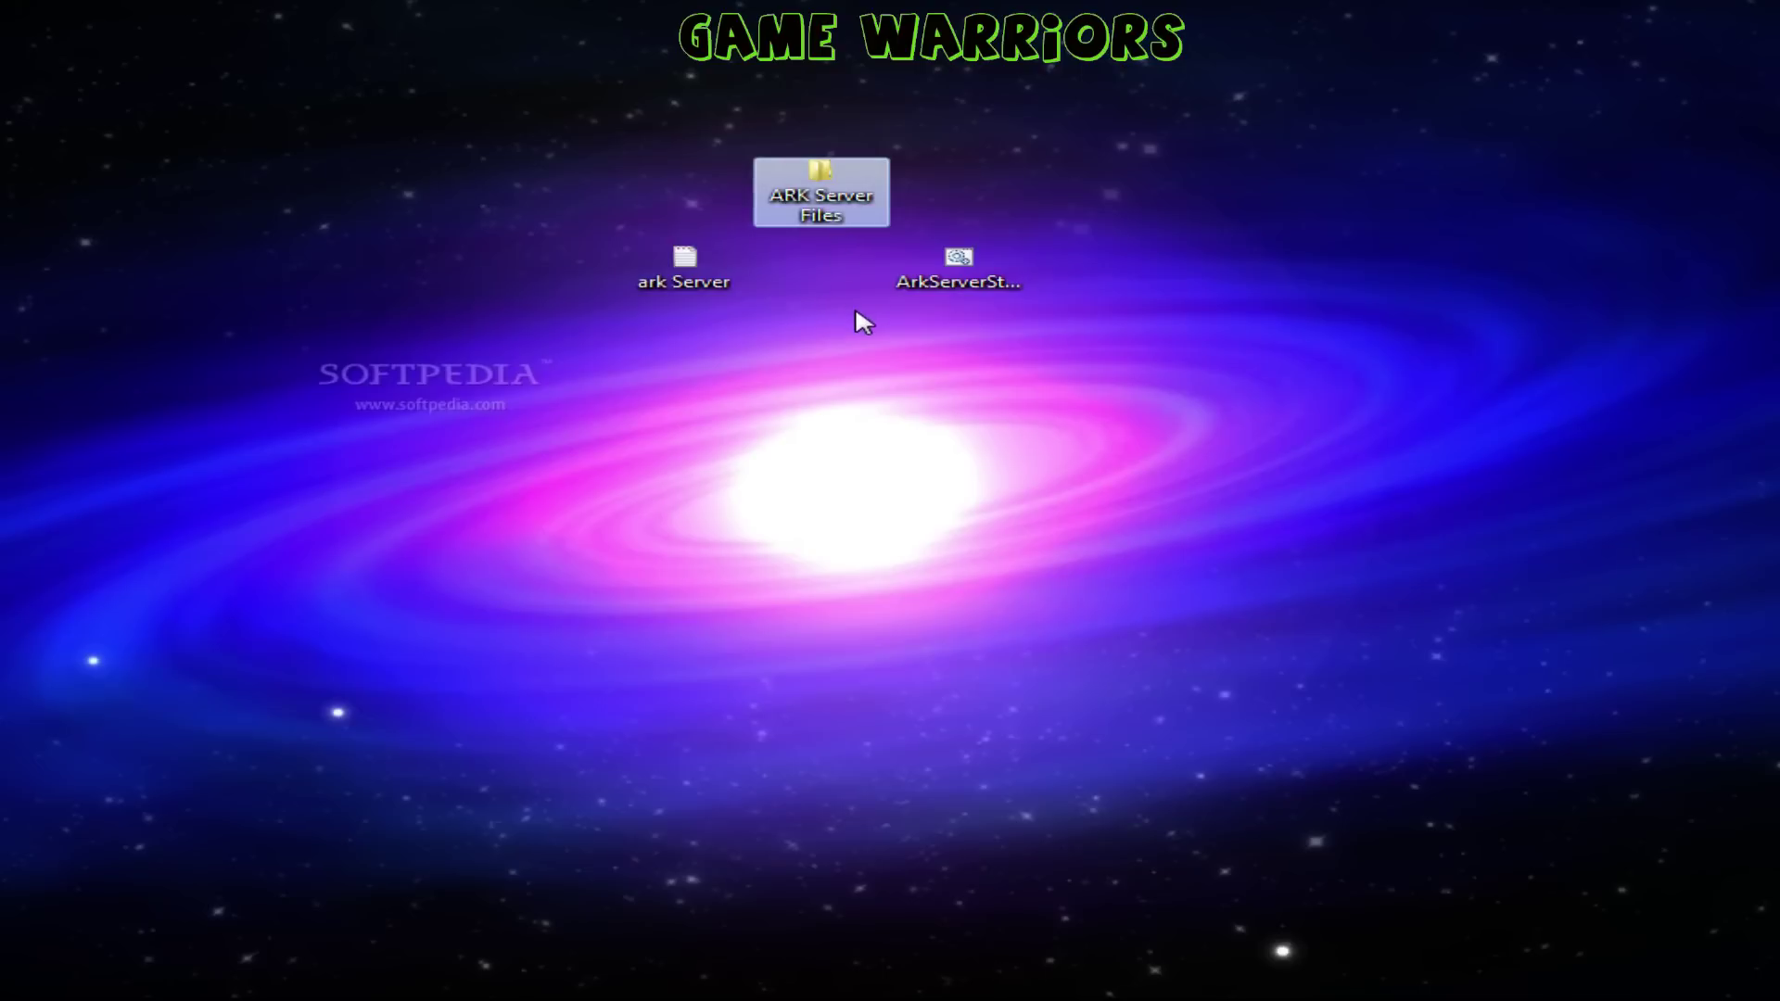
{"action": "left_click", "coordinate": [1053, 331]}
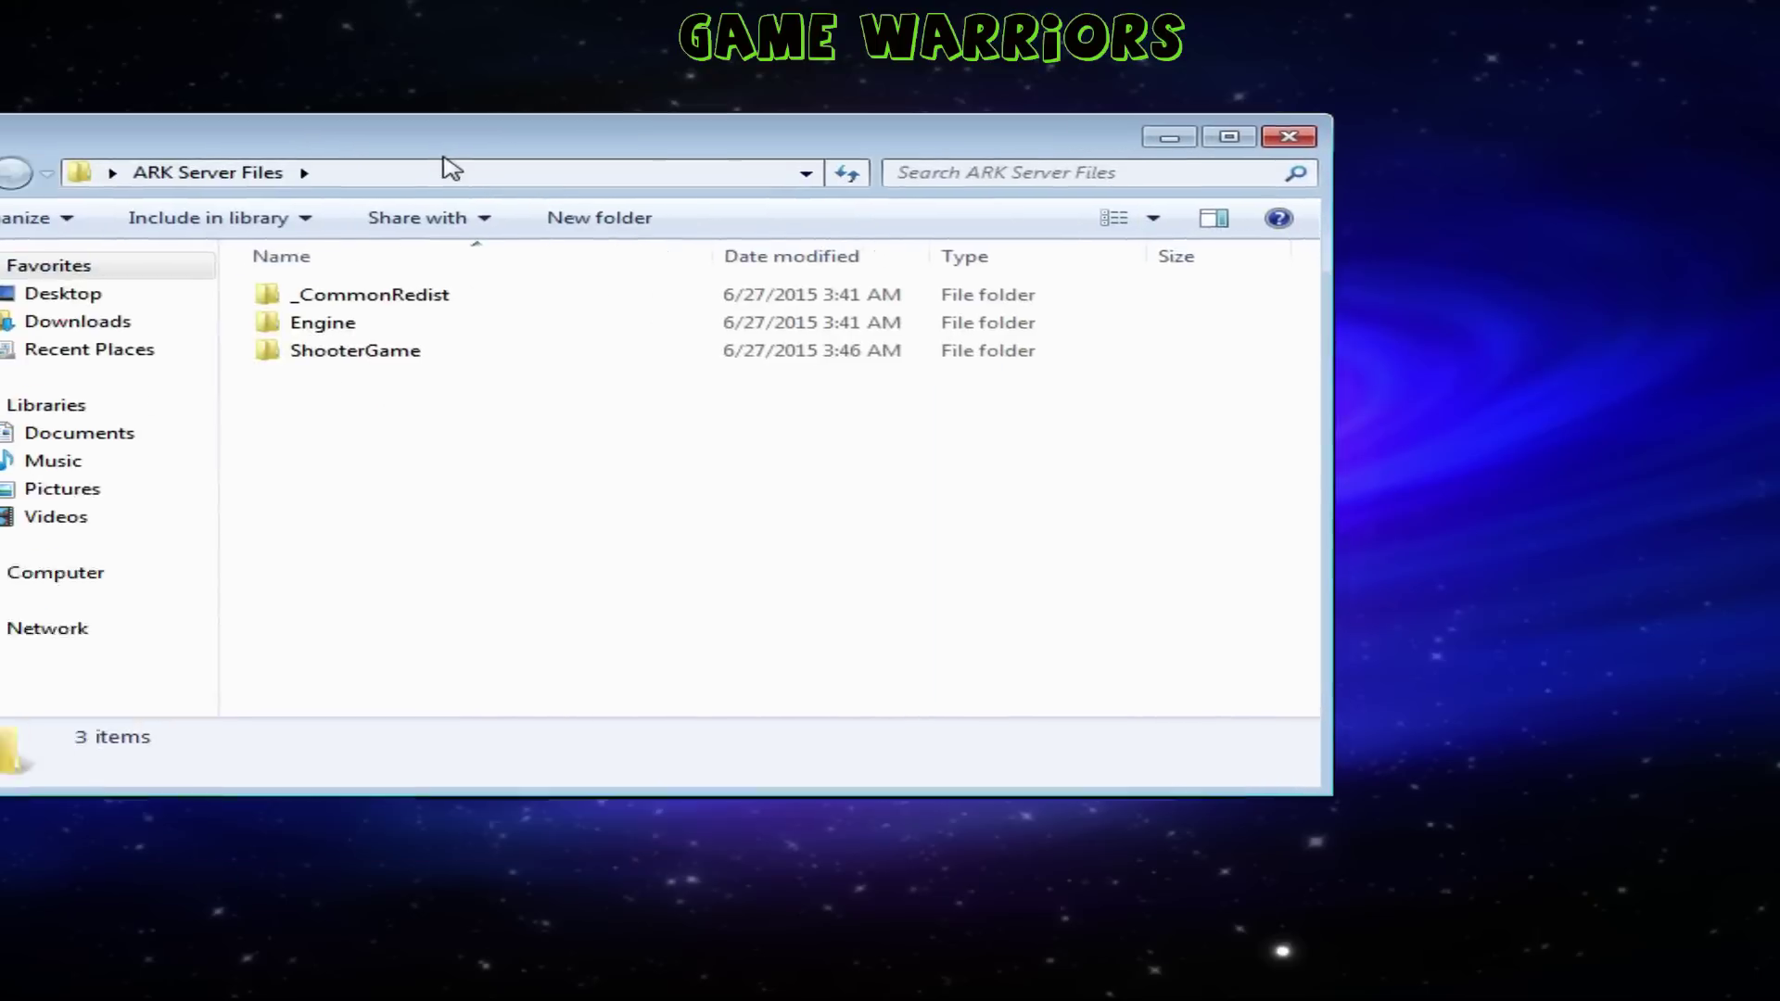
Navigate to ShooterGame\Binaries\Win64 and select the ShooterGameServer application.
{"action": "mouse_move", "coordinate": [448, 167]}
{"action": "left_mouse_down"}
{"action": "mouse_move", "coordinate": [890, 170]}
{"action": "mouse_move", "coordinate": [866, 170]}
{"action": "mouse_move", "coordinate": [808, 286]}
{"action": "left_mouse_up"}
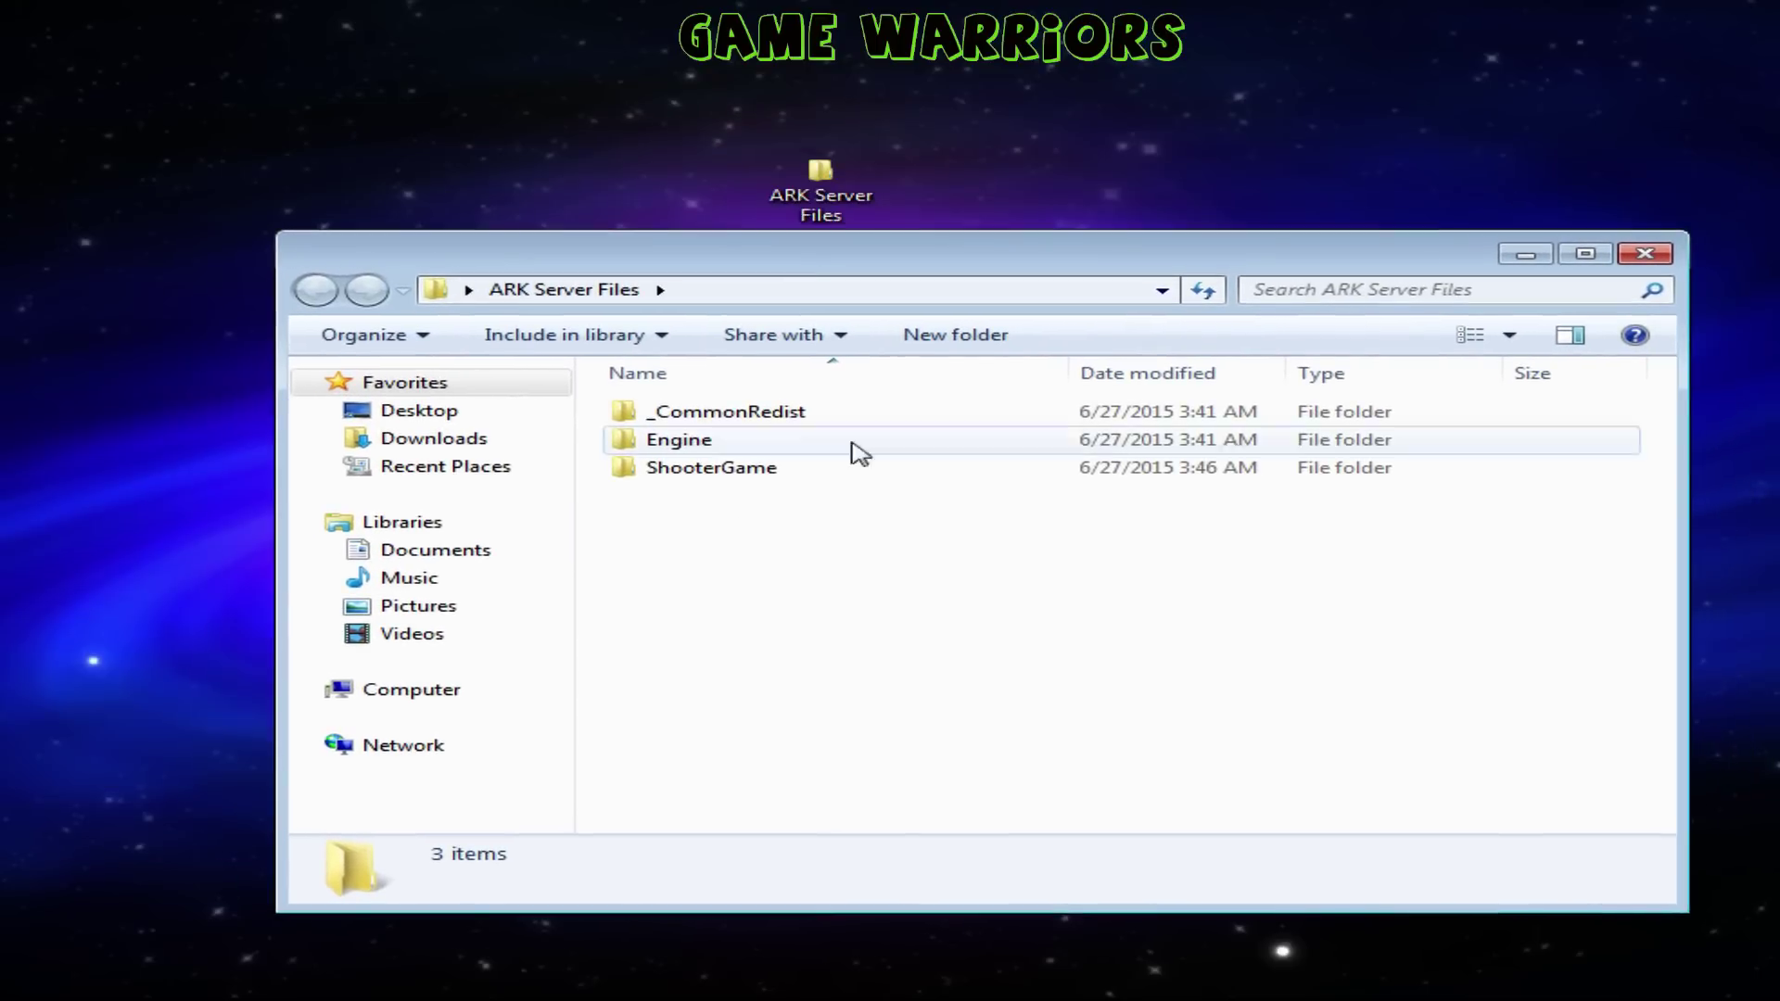
{"action": "left_click", "coordinate": [686, 478]}
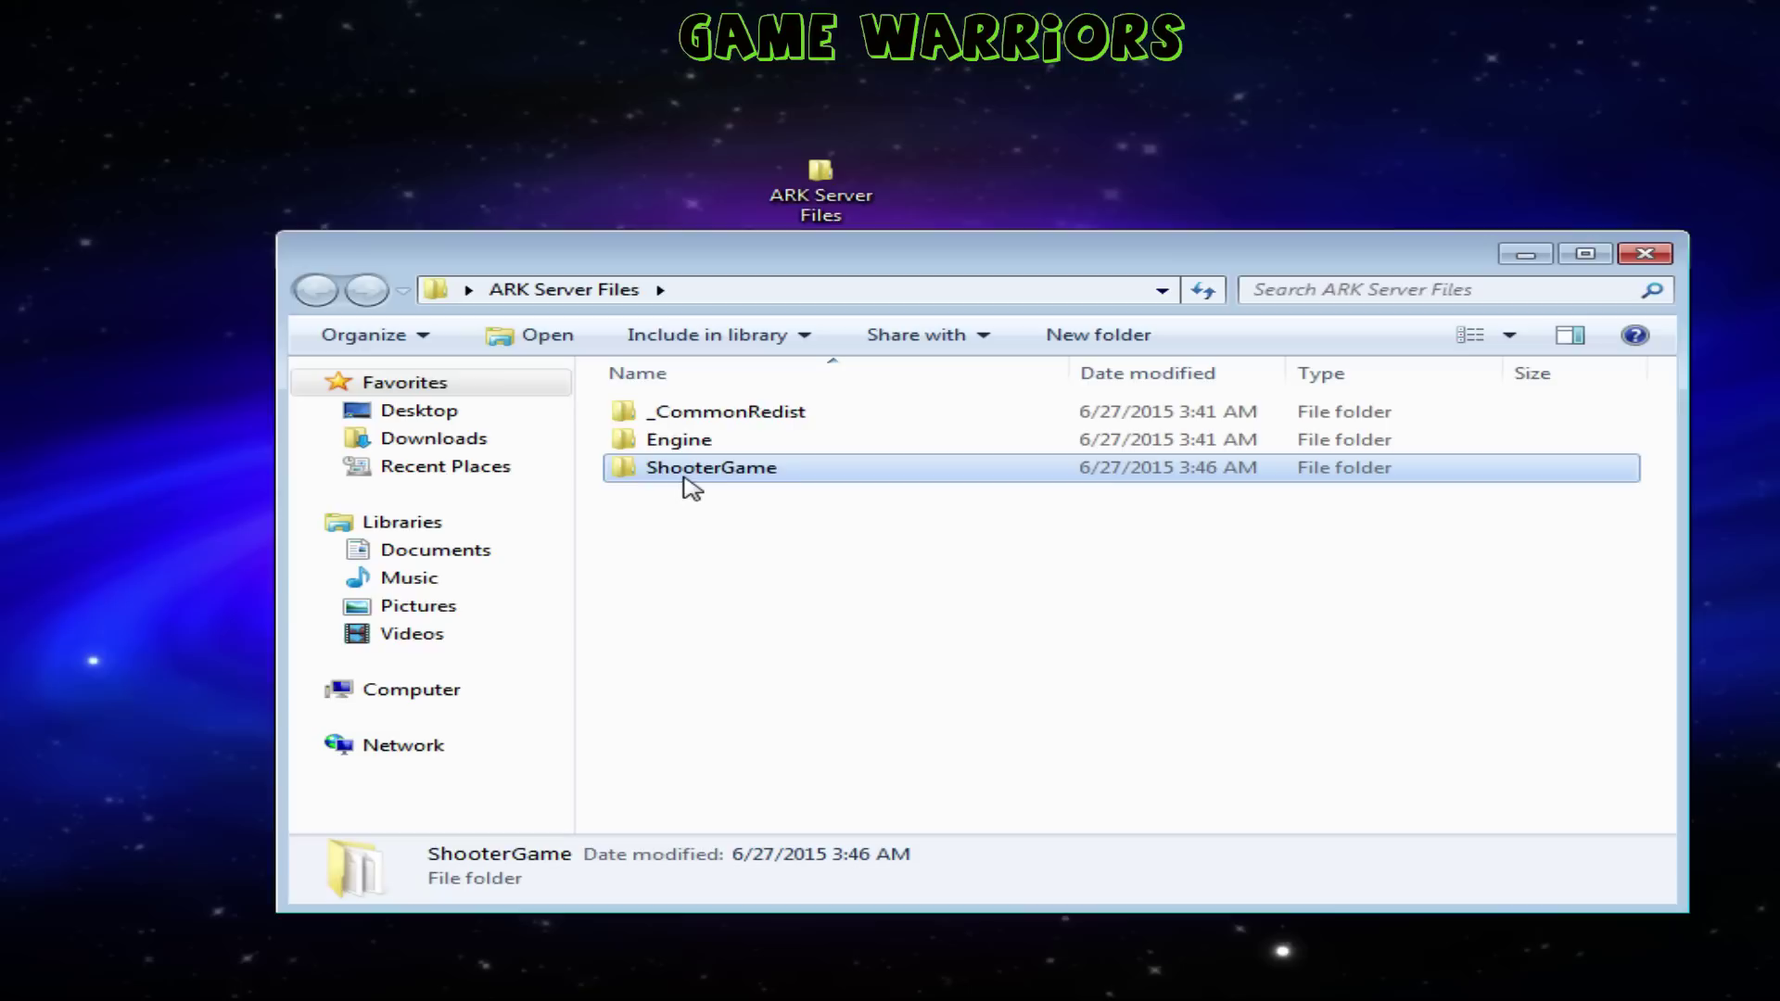
{"action": "double_click", "coordinate": [686, 471]}
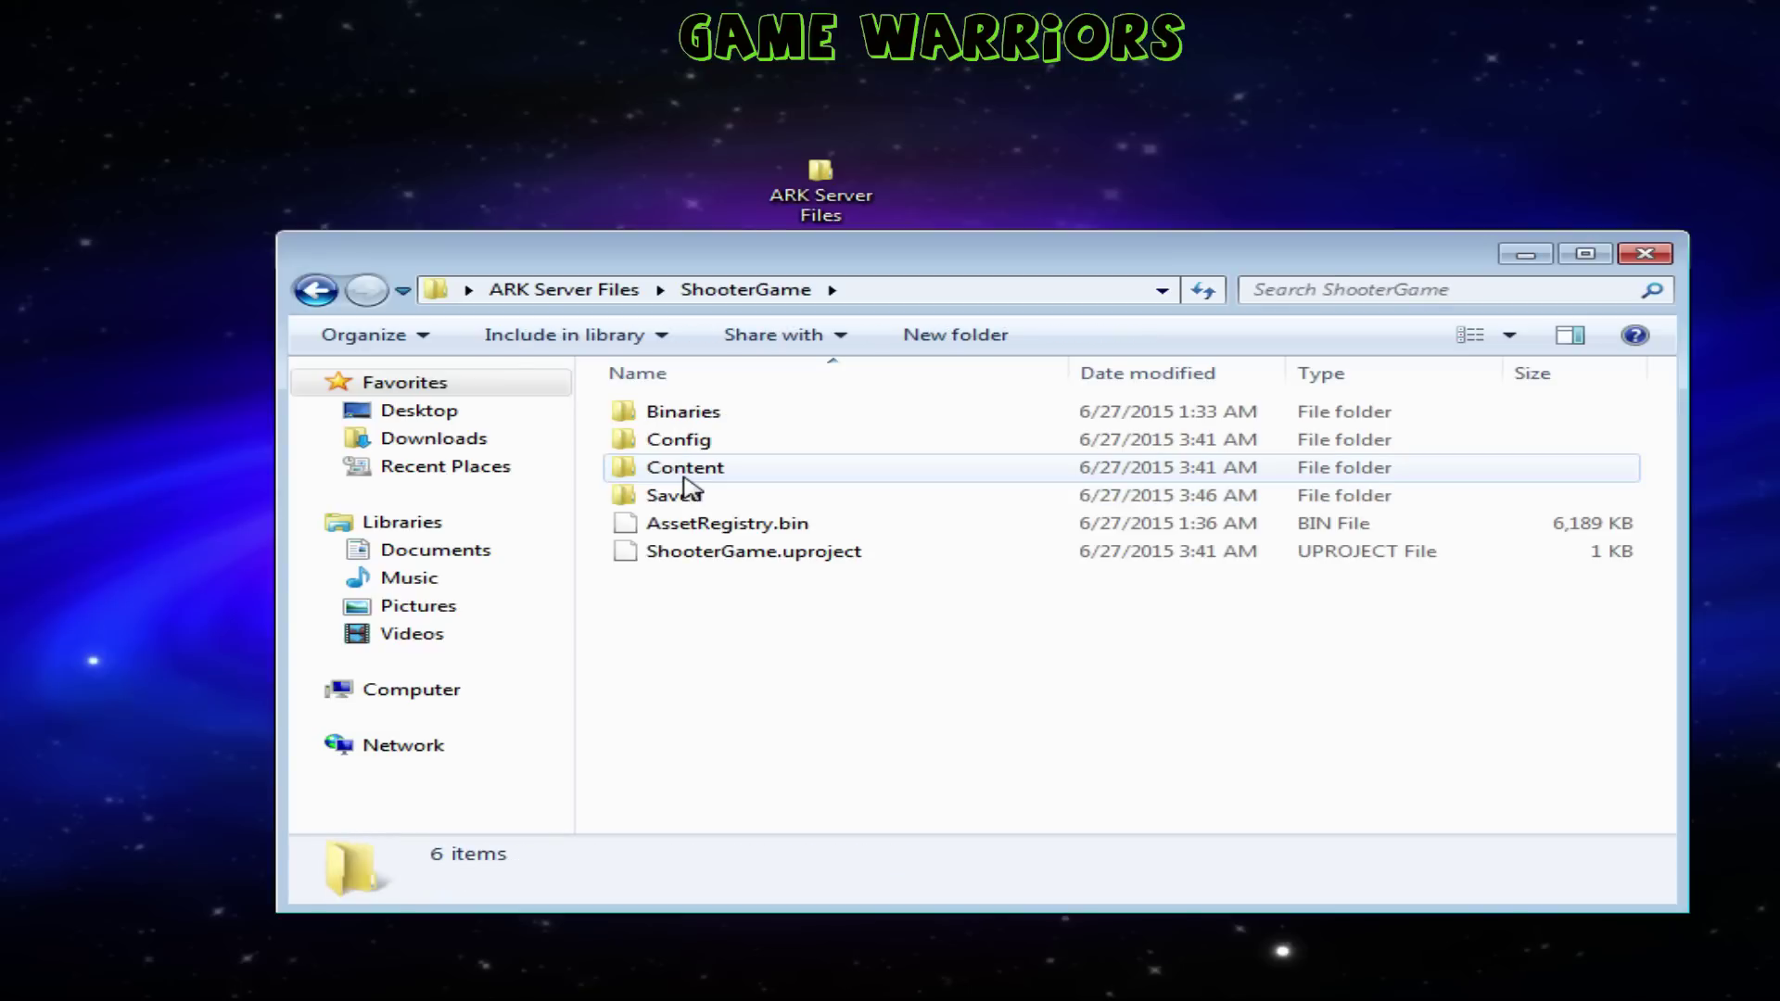
{"action": "double_click", "coordinate": [737, 414]}
{"action": "double_click", "coordinate": [732, 418]}
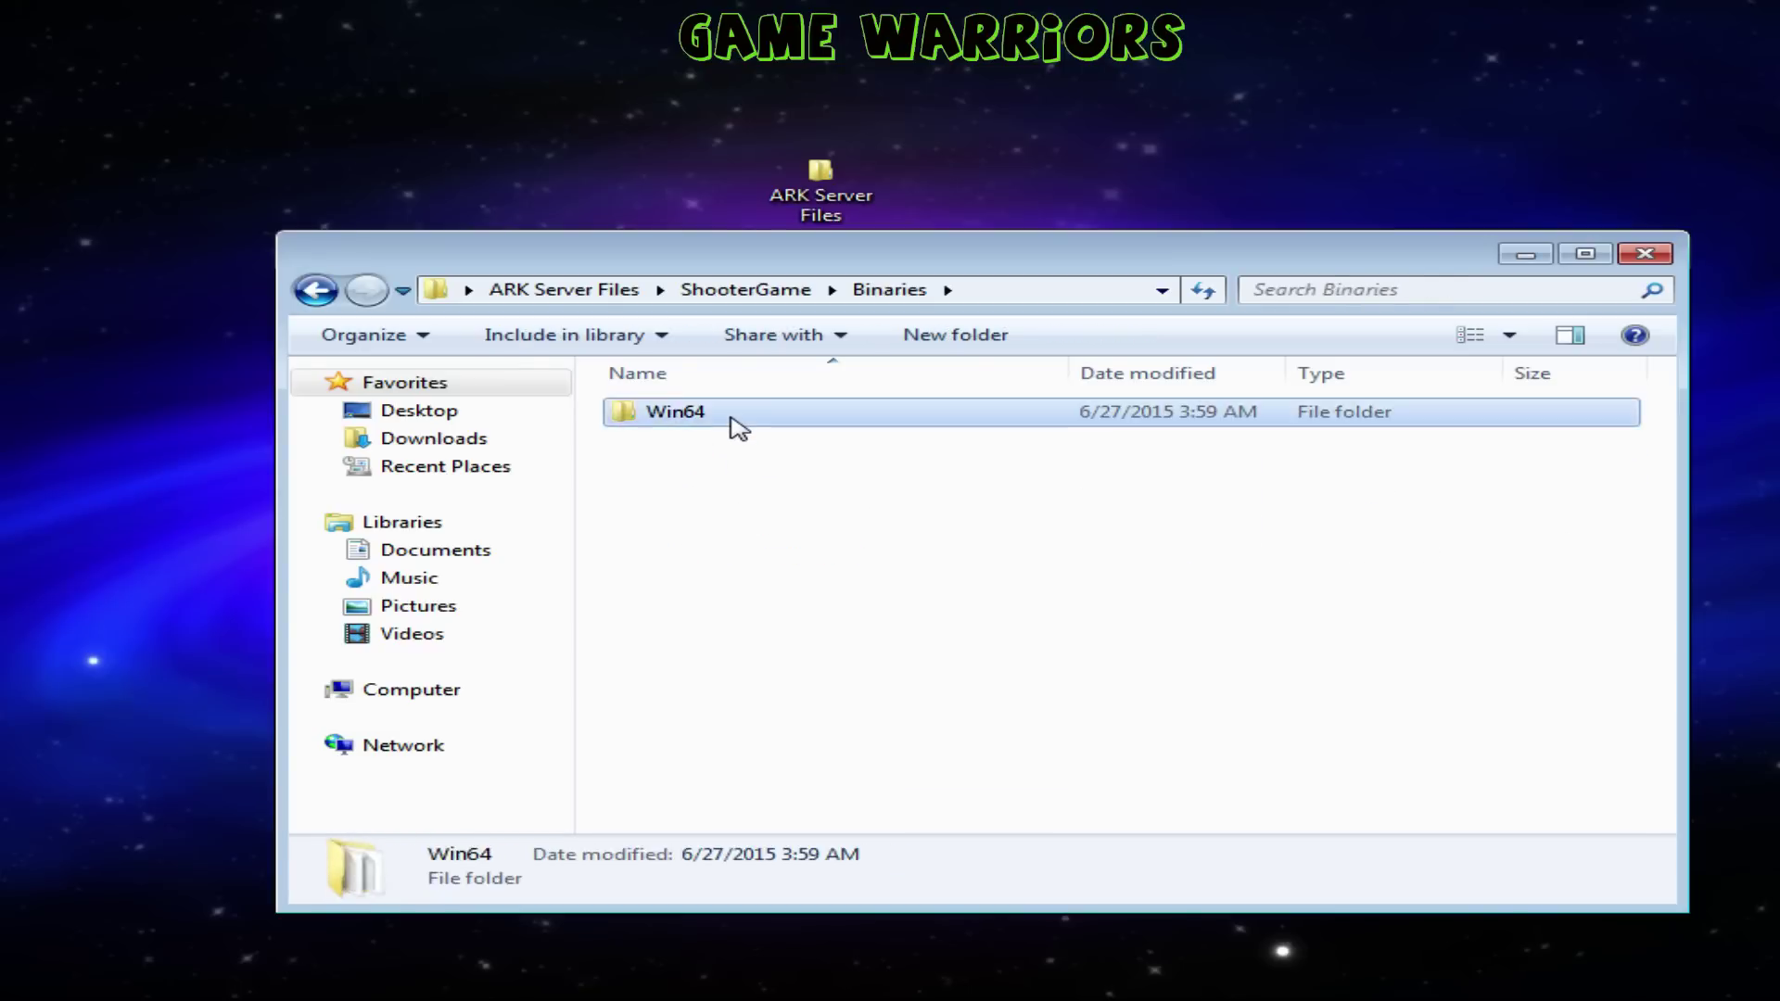
{"action": "scroll", "coordinate": [770, 519], "scroll_direction": "down", "scroll_amount": 1}
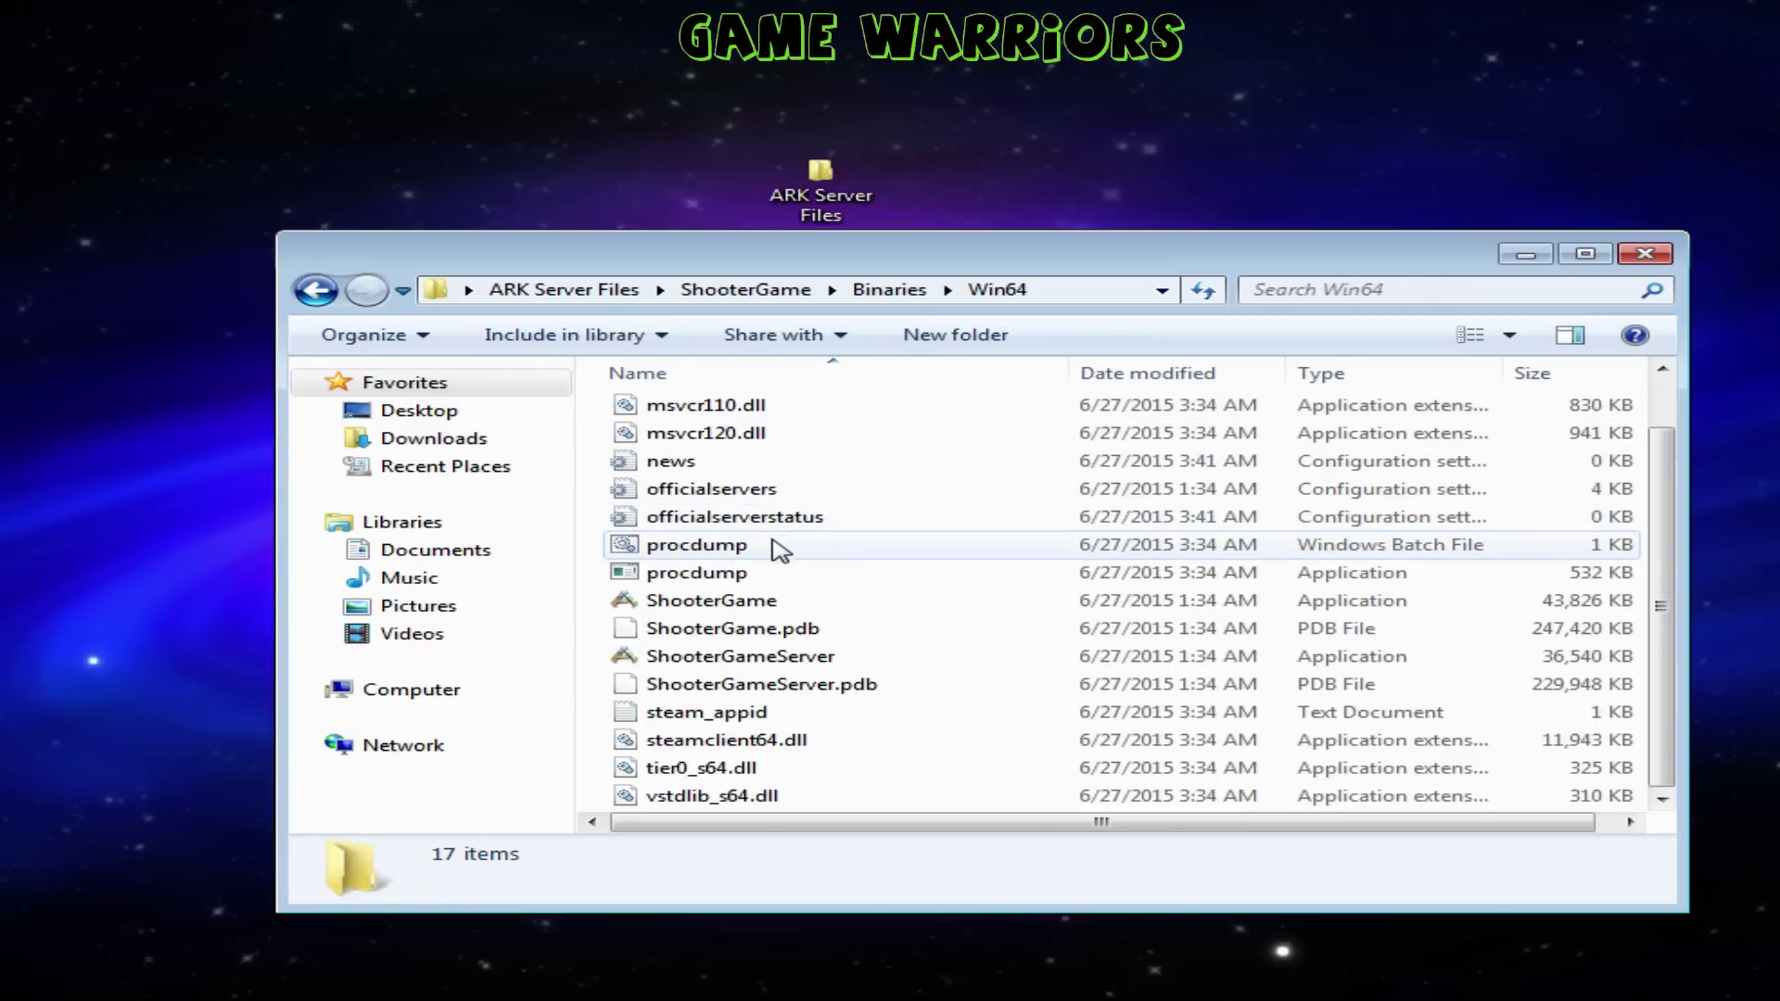
{"action": "left_click", "coordinate": [789, 658]}
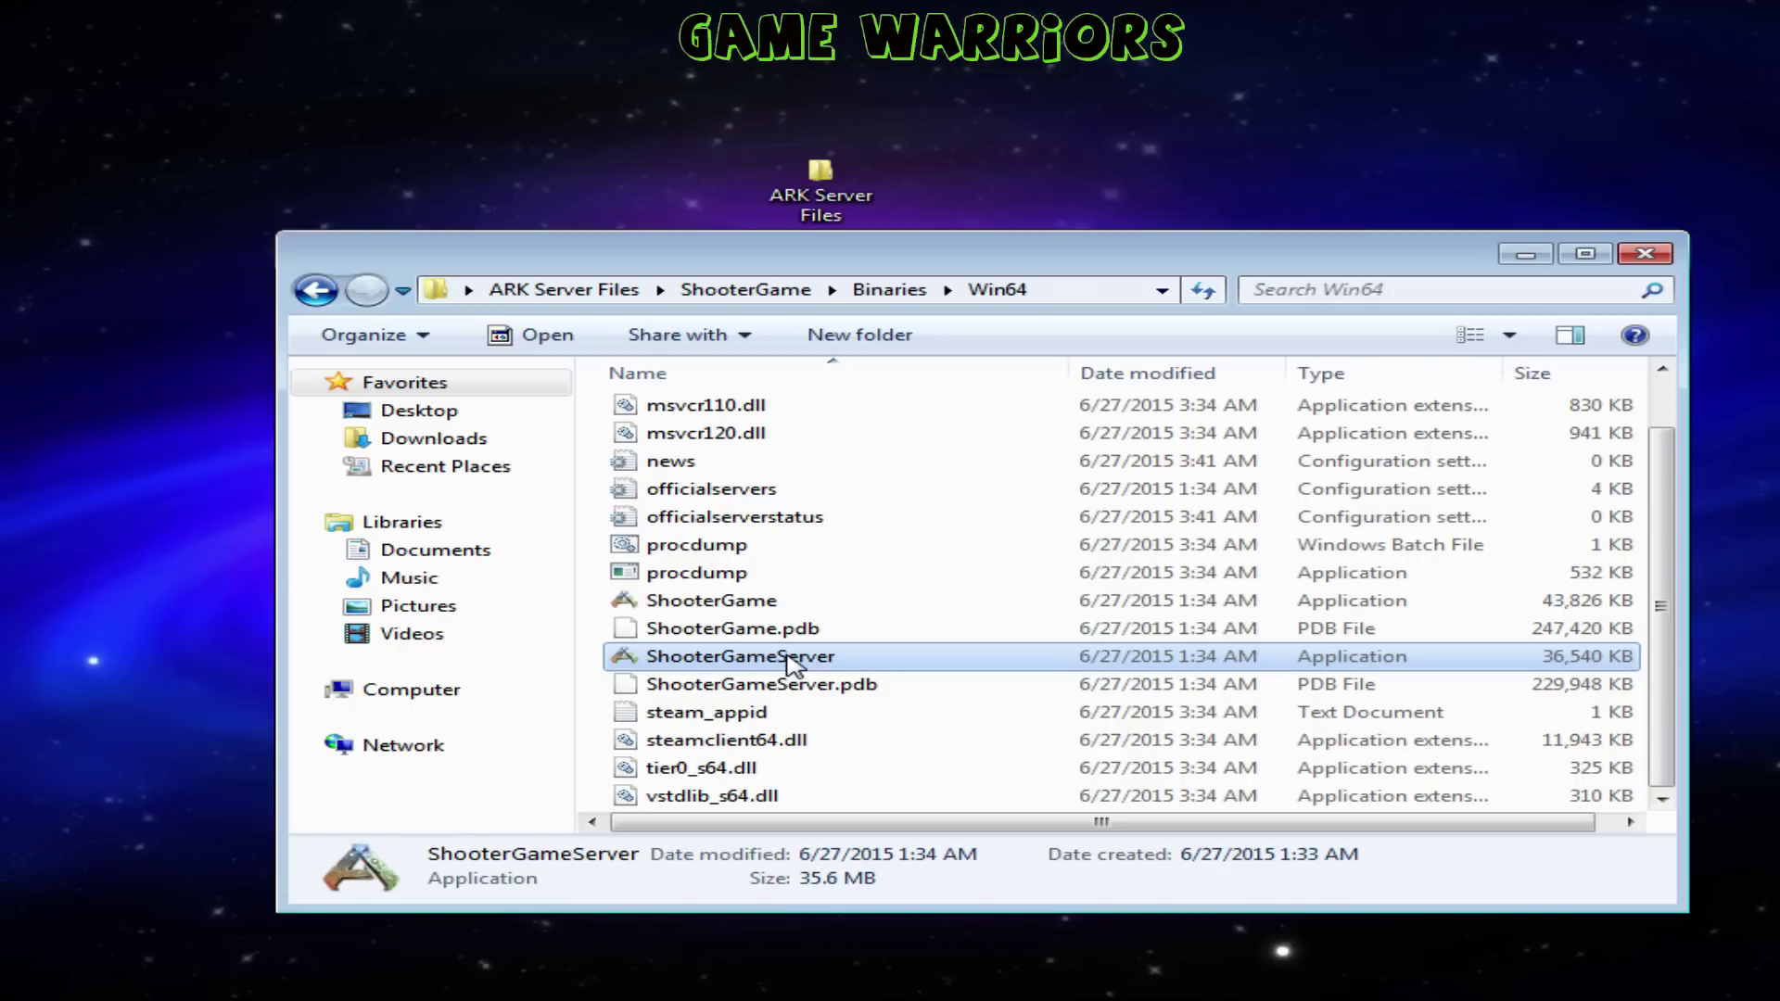
{"action": "double_click", "coordinate": [787, 664]}
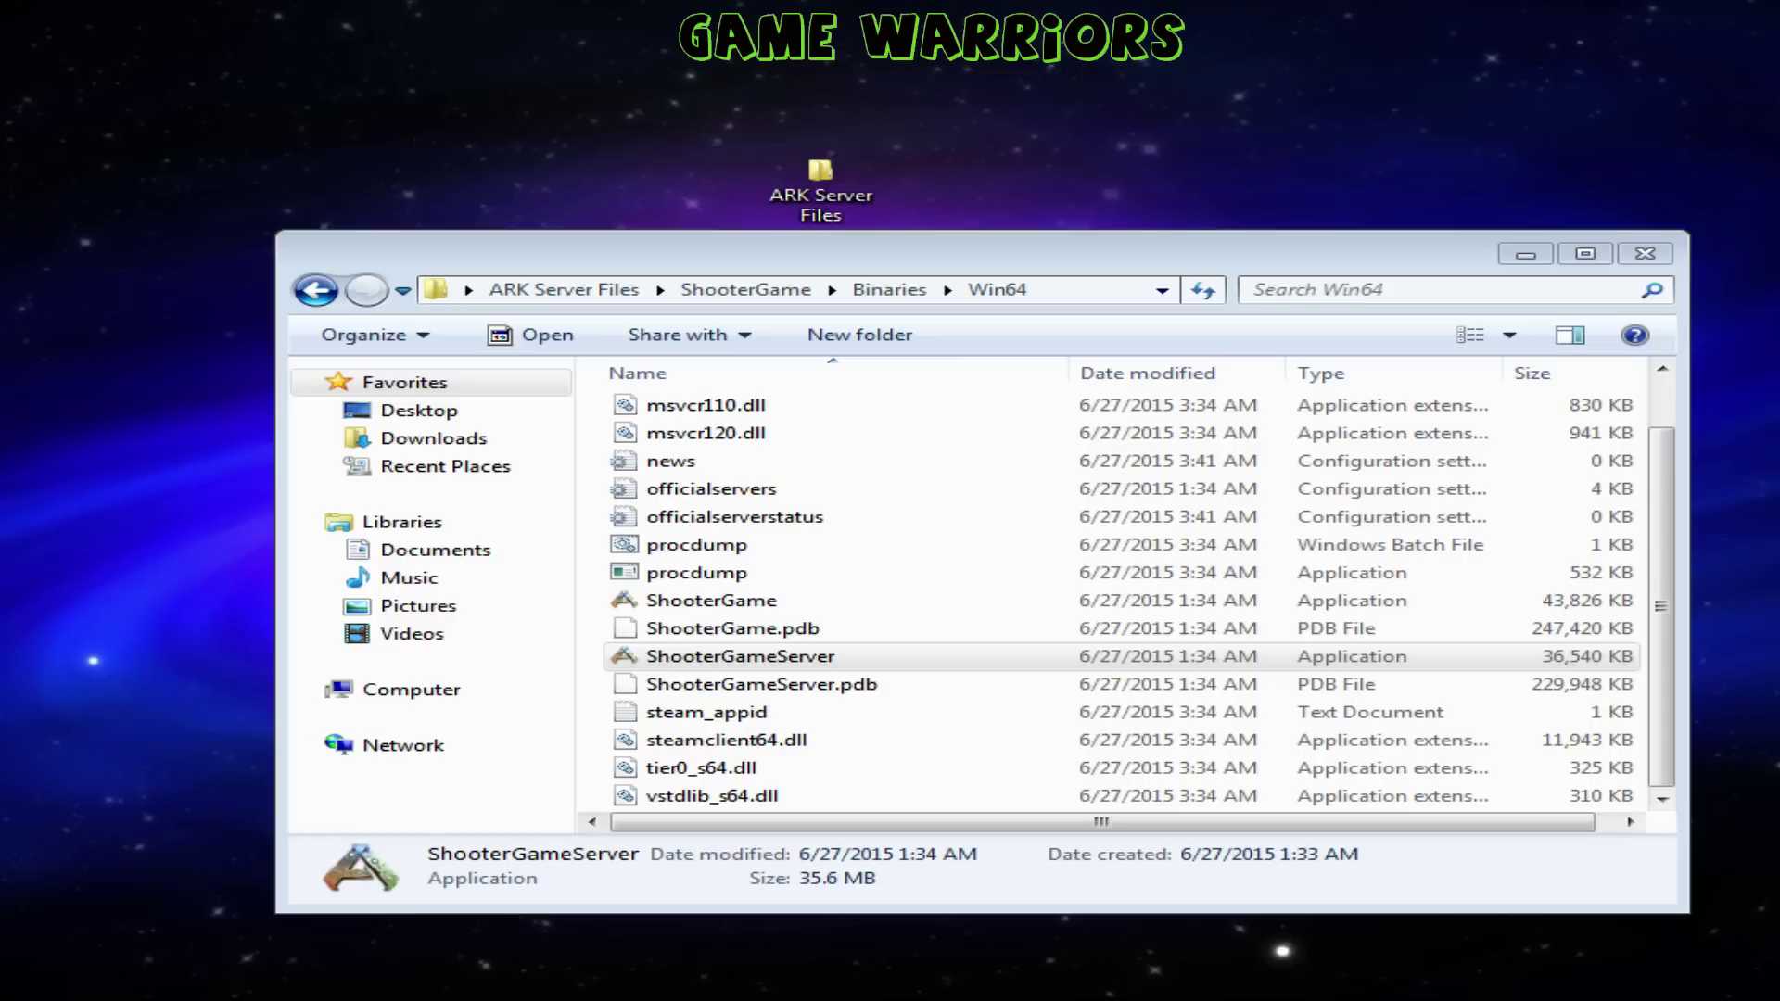
{"action": "left_click_drag", "start_coordinate": [278, 401], "coordinate": [802, 419]}
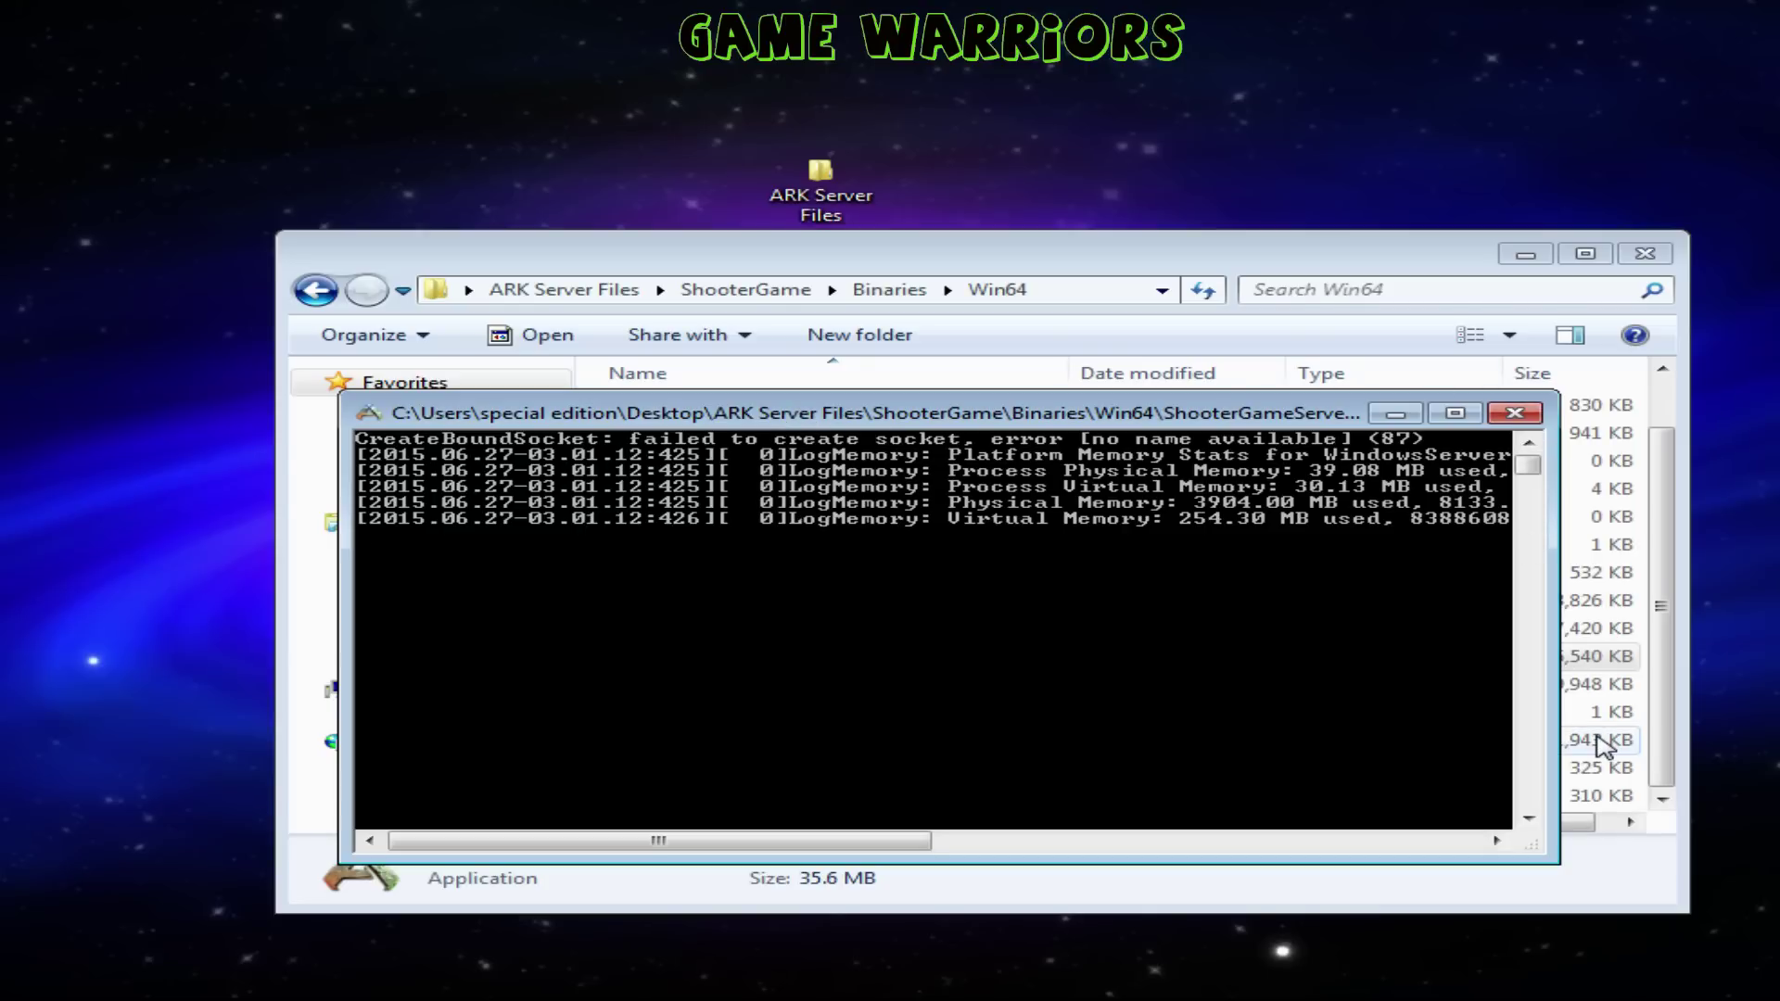
{"action": "left_click", "coordinate": [1514, 414]}
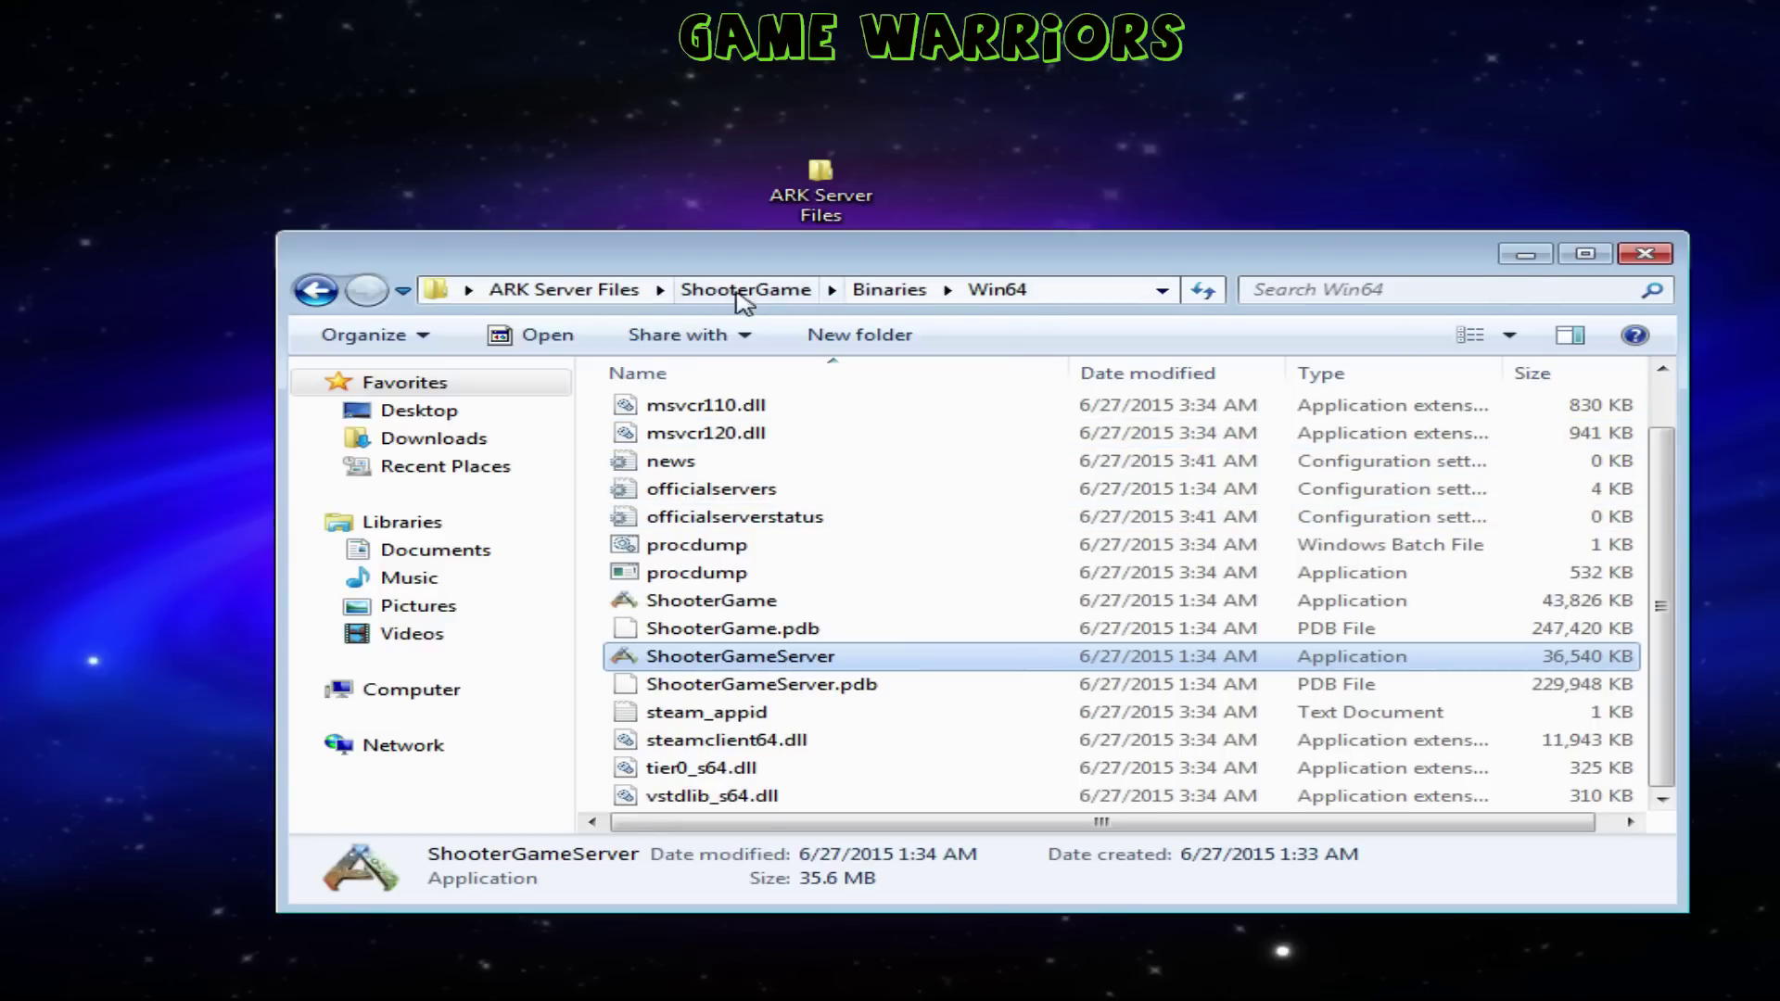
Go from ARK Server Files into ShooterGame\Saved\Config\WindowsServer.
{"action": "left_click", "coordinate": [607, 291]}
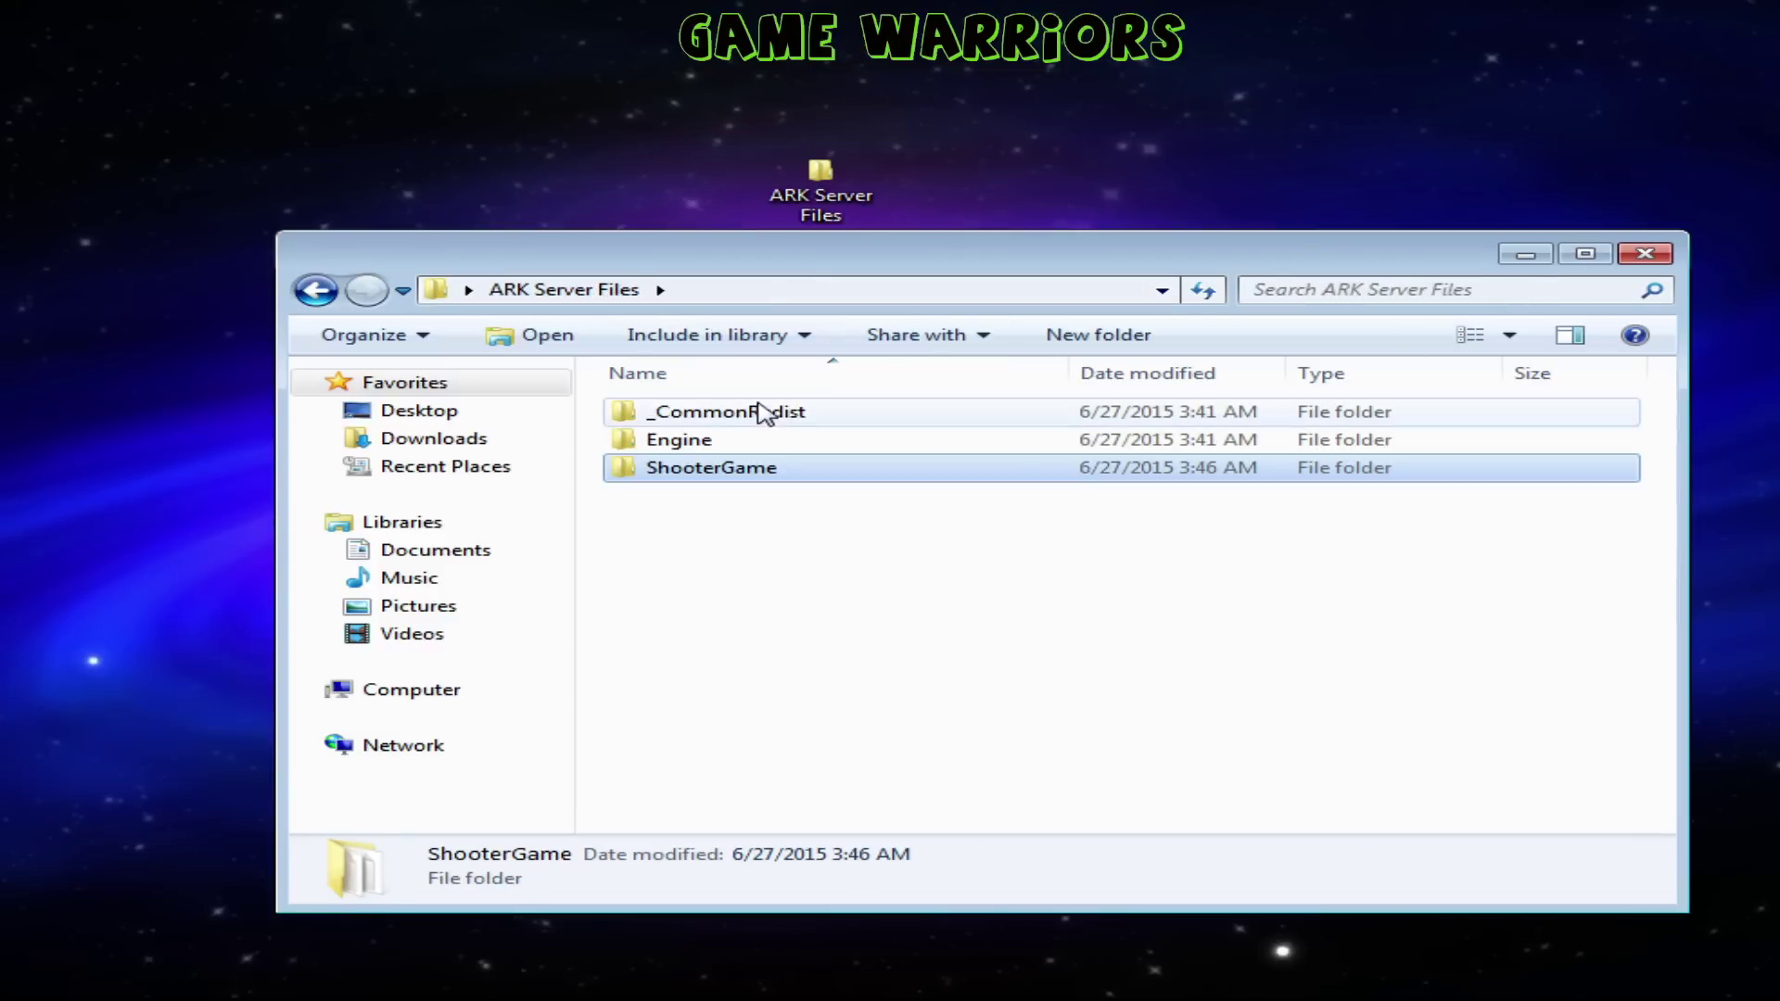
{"action": "double_click", "coordinate": [803, 472]}
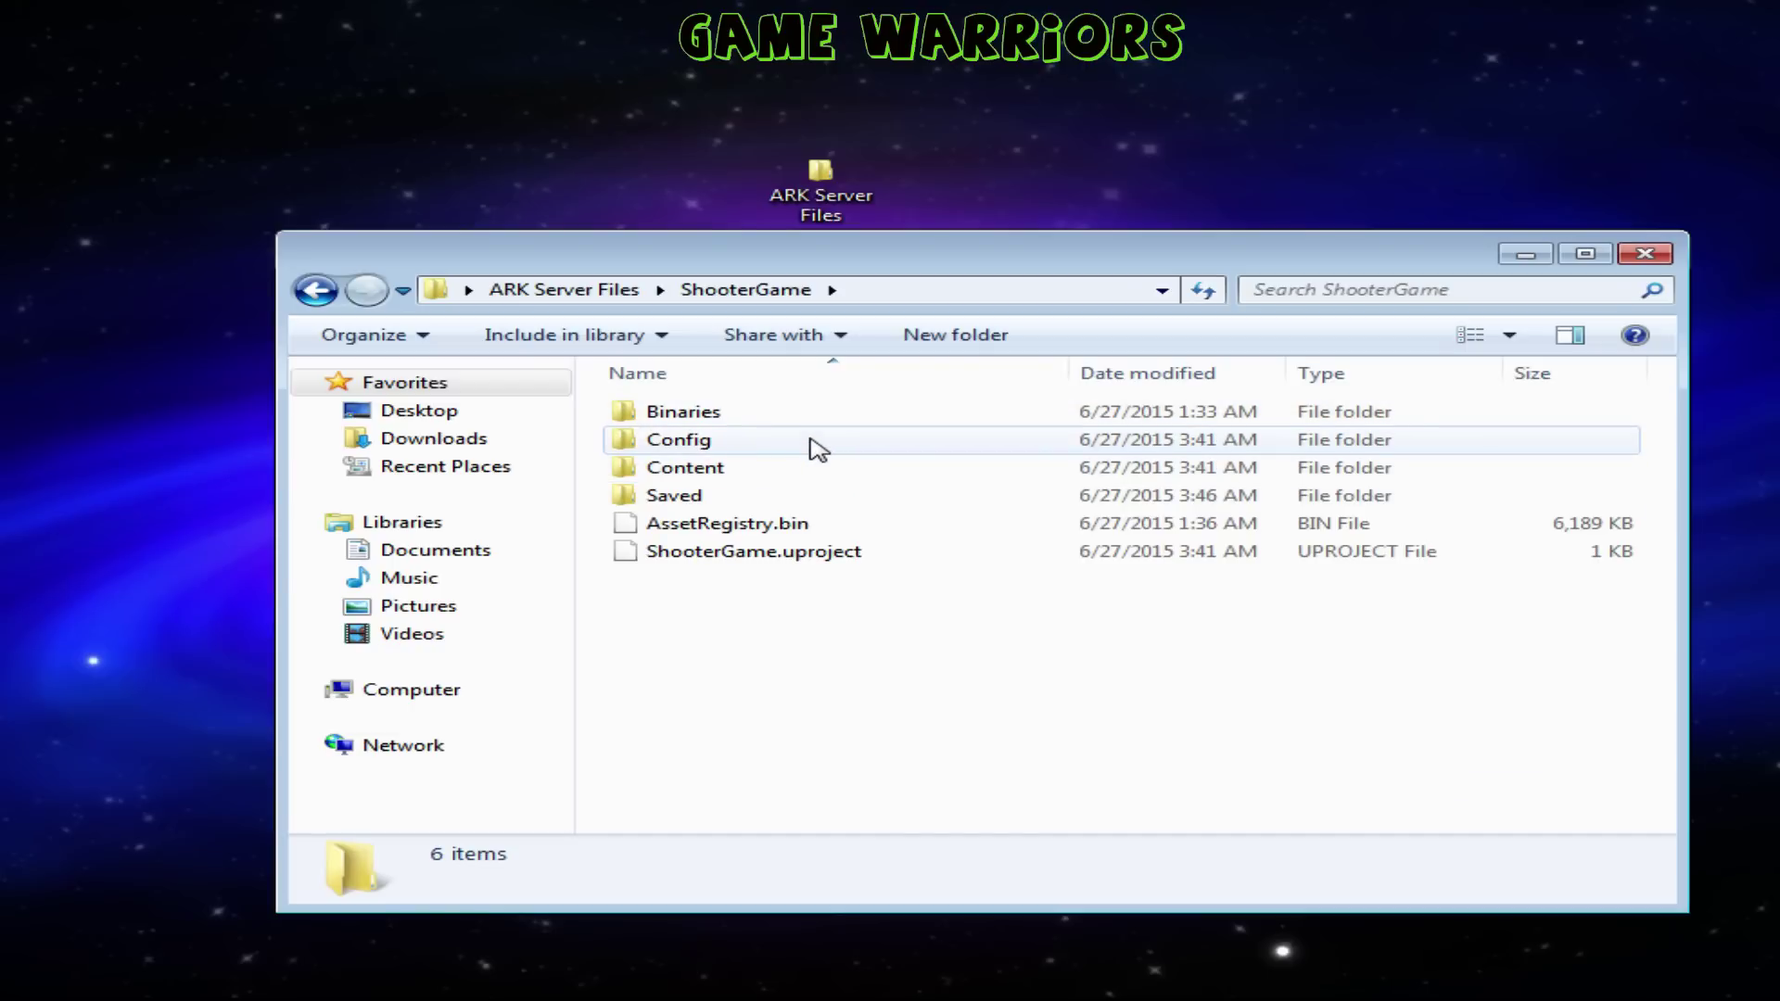
{"action": "left_click", "coordinate": [816, 447]}
{"action": "left_click", "coordinate": [838, 507]}
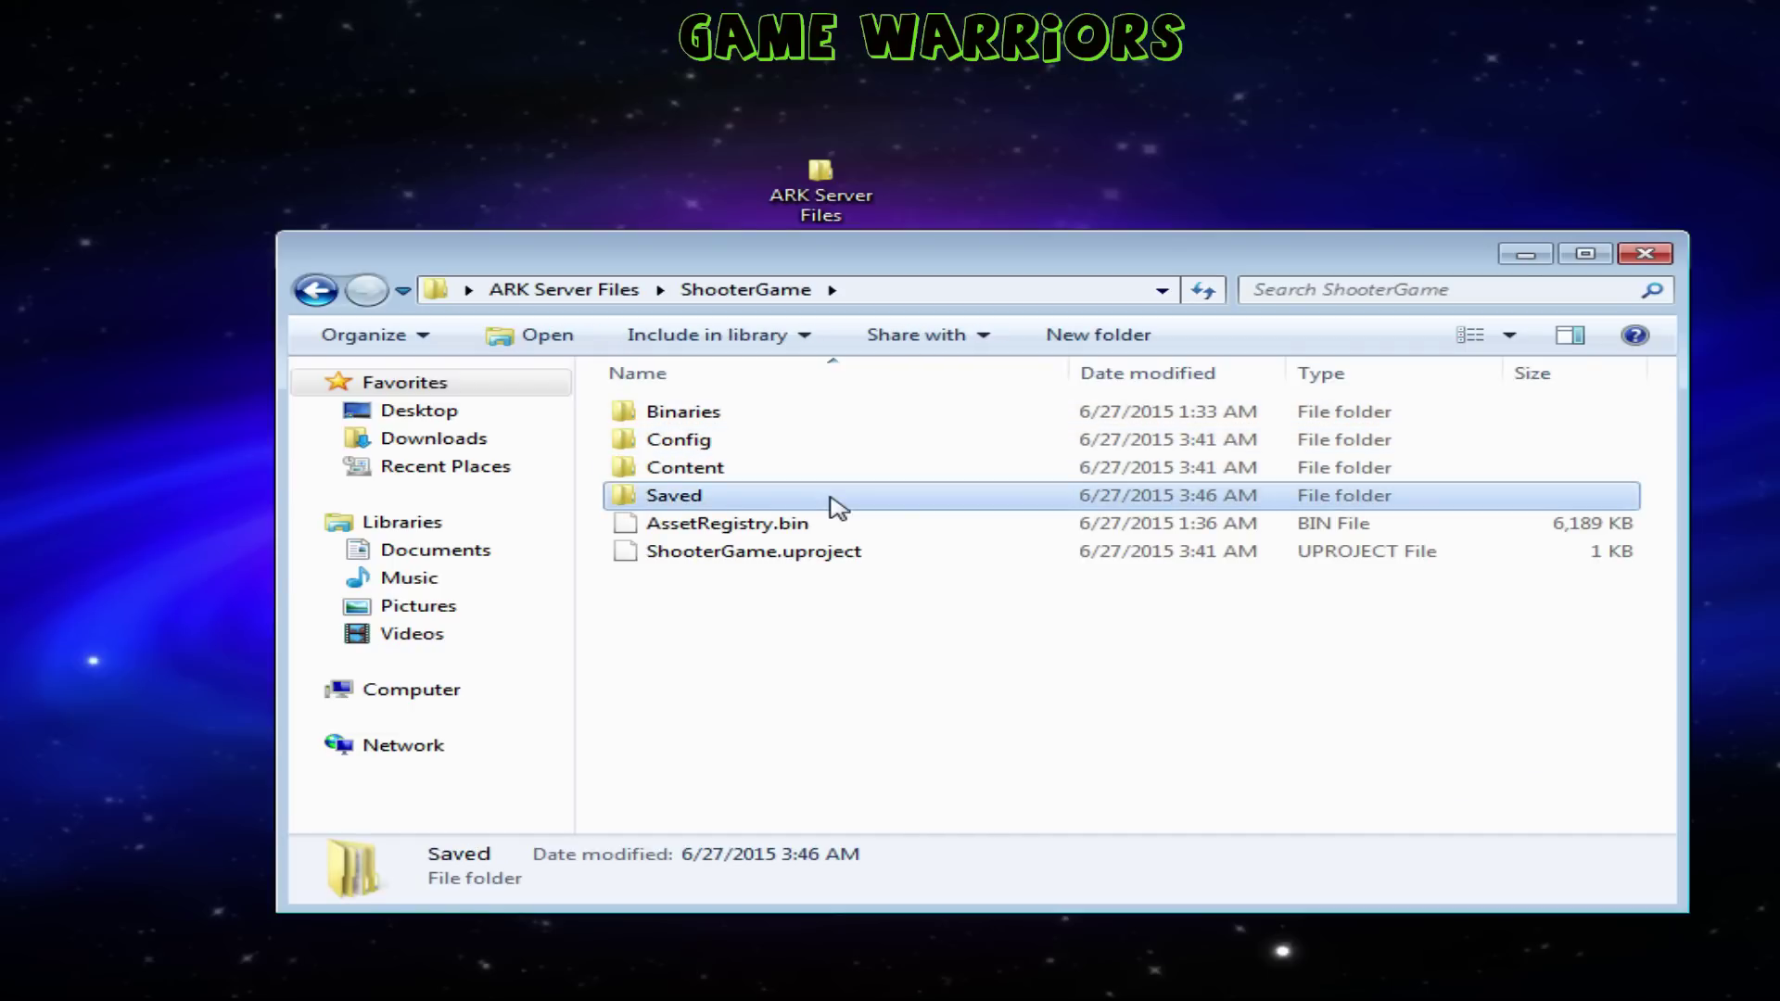
{"action": "double_click", "coordinate": [838, 507]}
{"action": "double_click", "coordinate": [875, 411]}
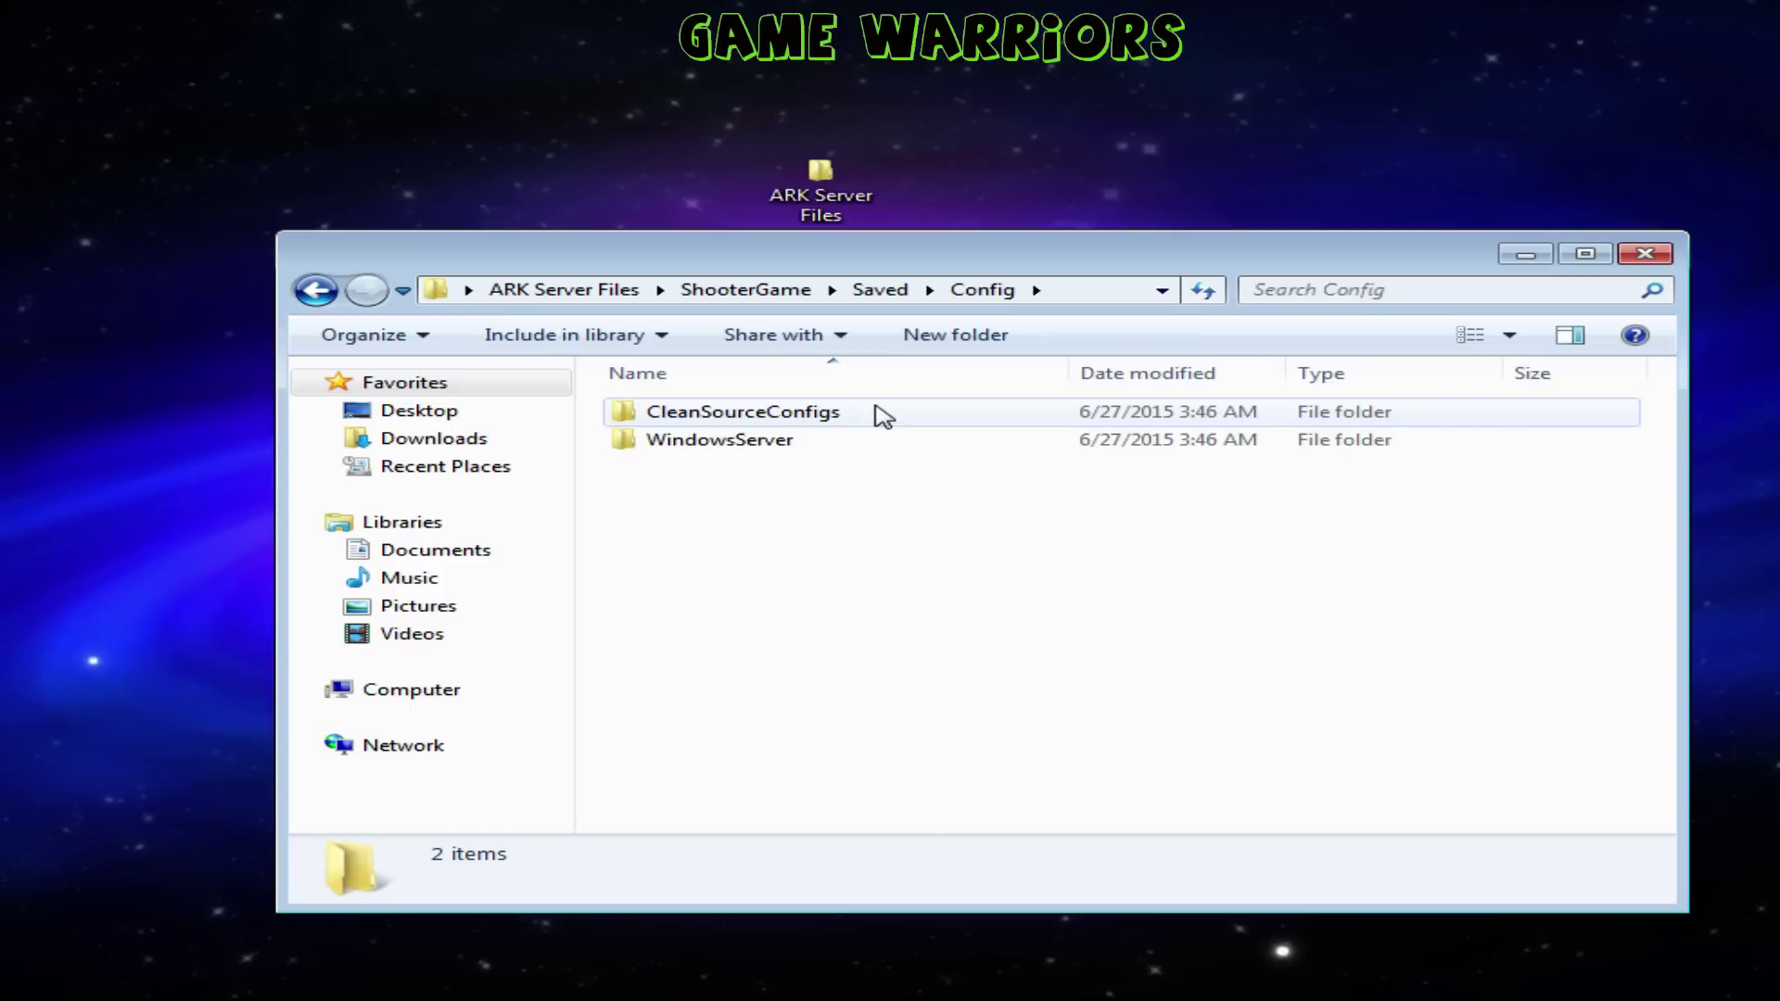
{"action": "left_click", "coordinate": [883, 450]}
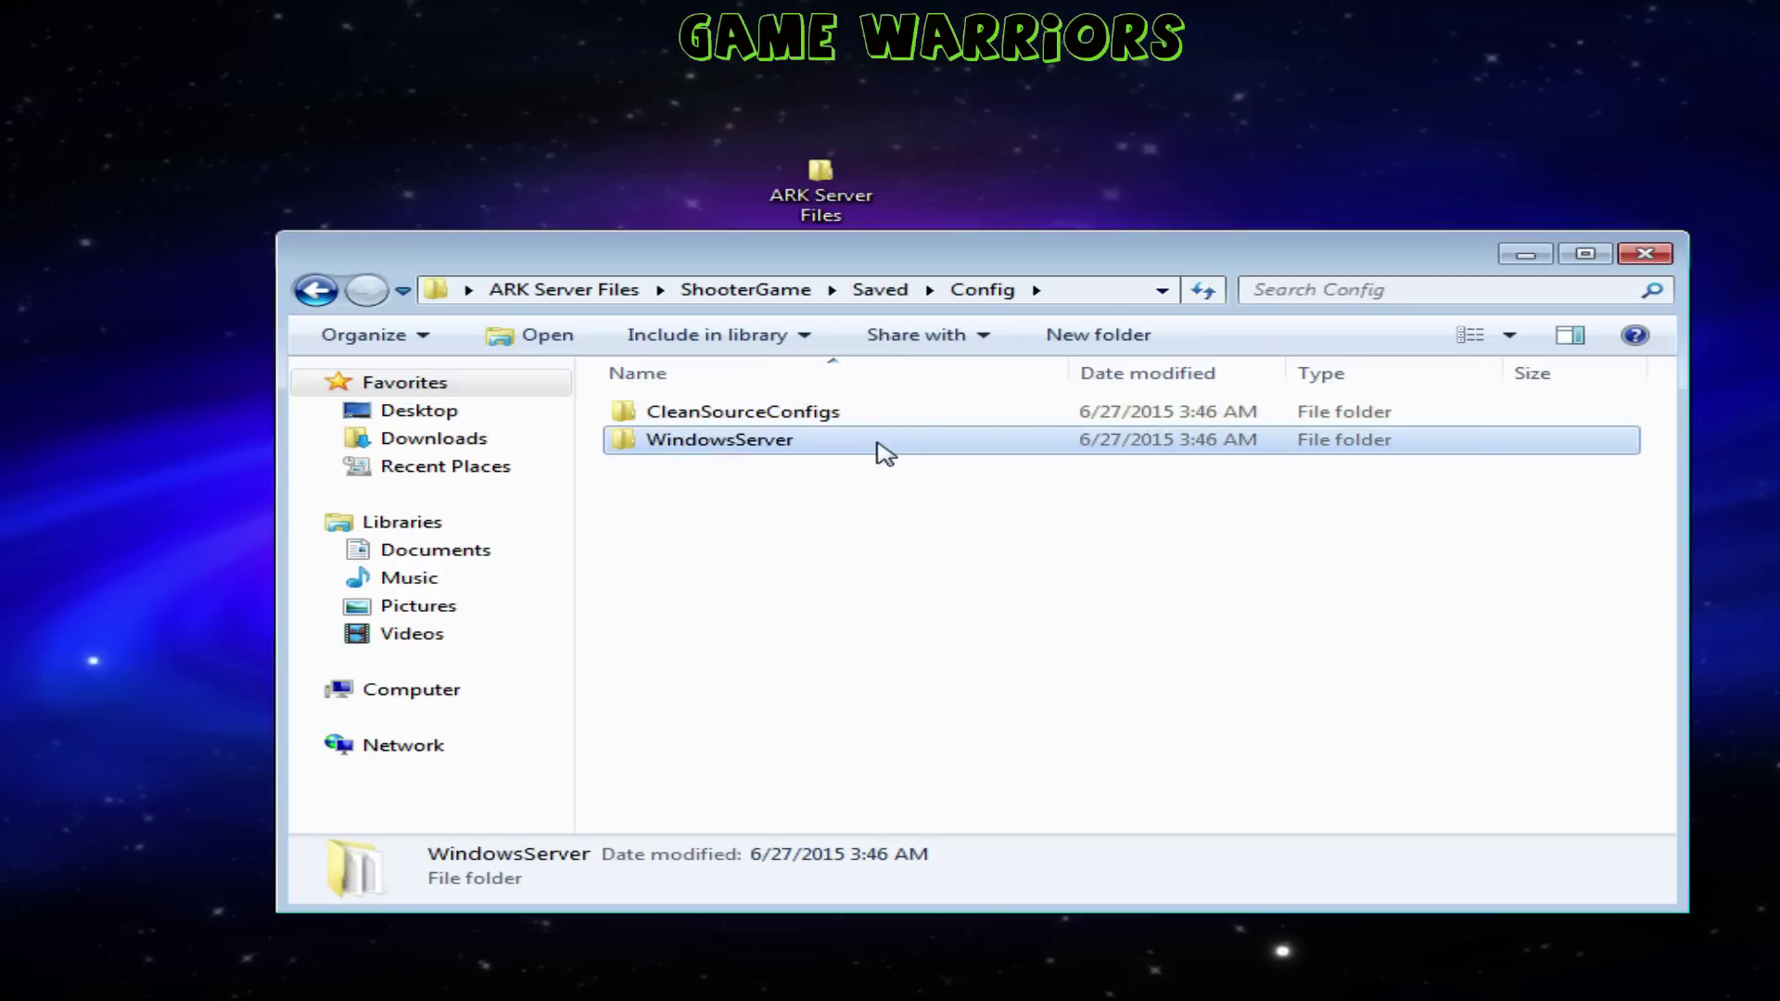
{"action": "double_click", "coordinate": [884, 450]}
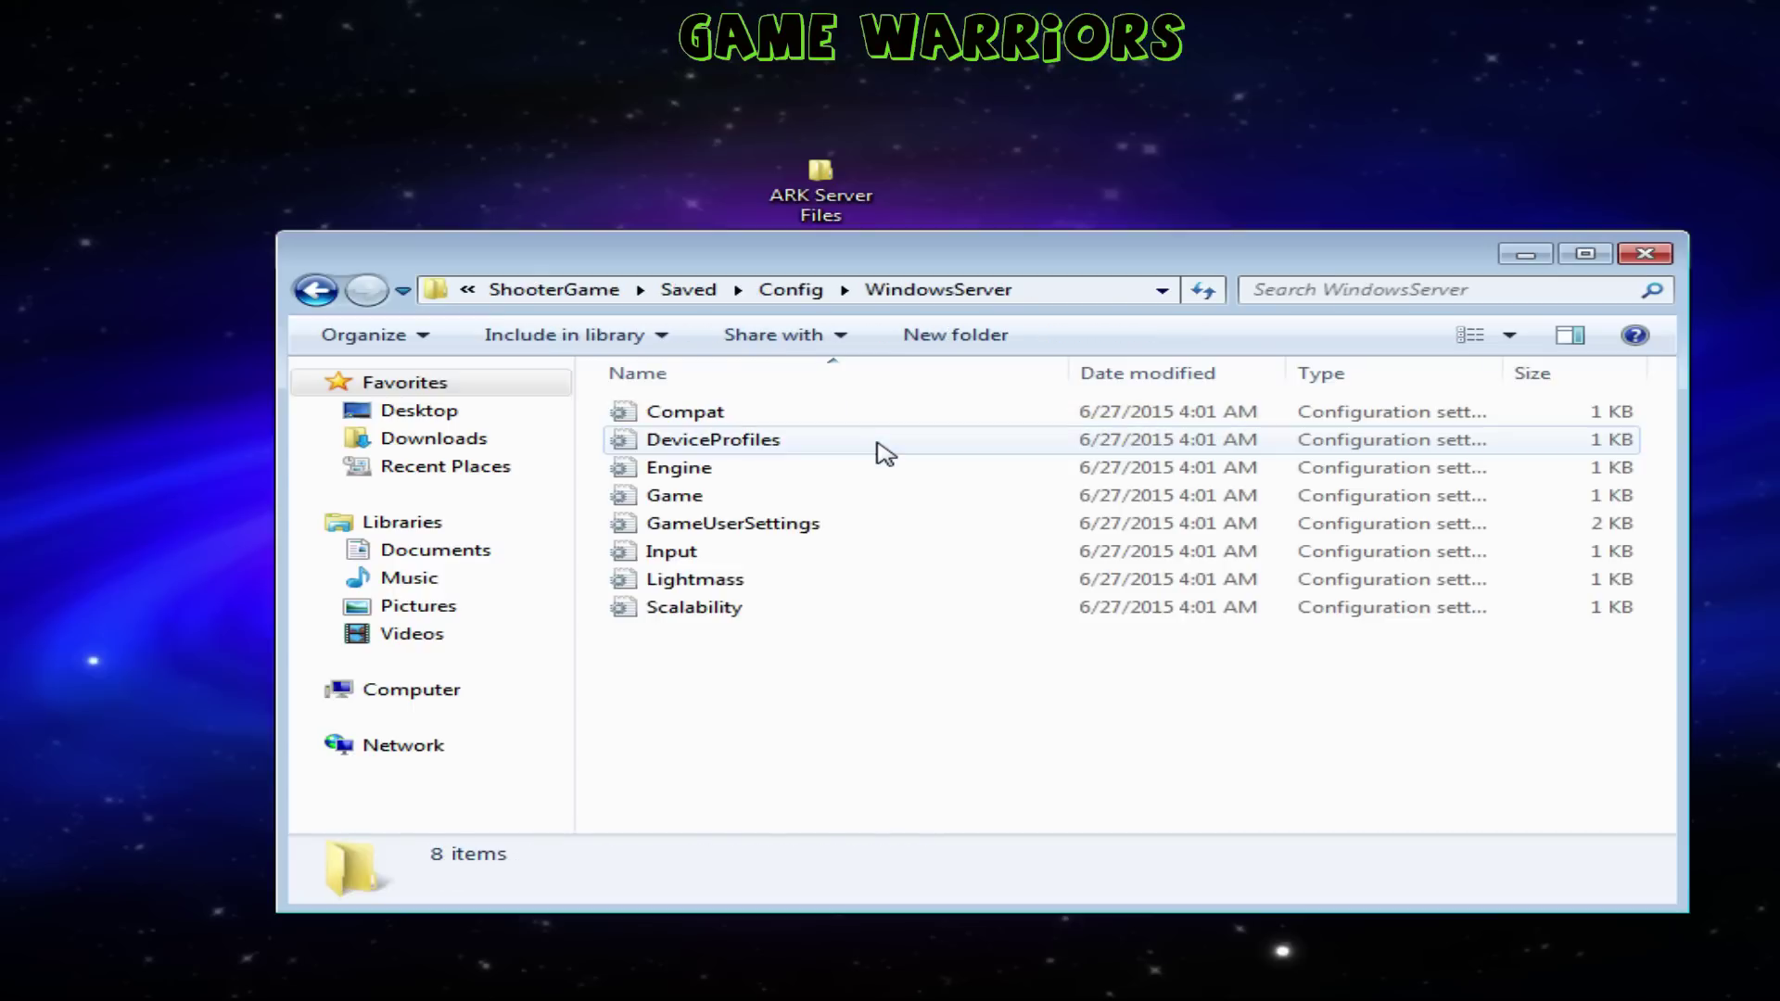
Open GameUserSettings with Edit with Notepad++.
{"action": "left_click", "coordinate": [820, 526]}
{"action": "right_click", "coordinate": [820, 526]}
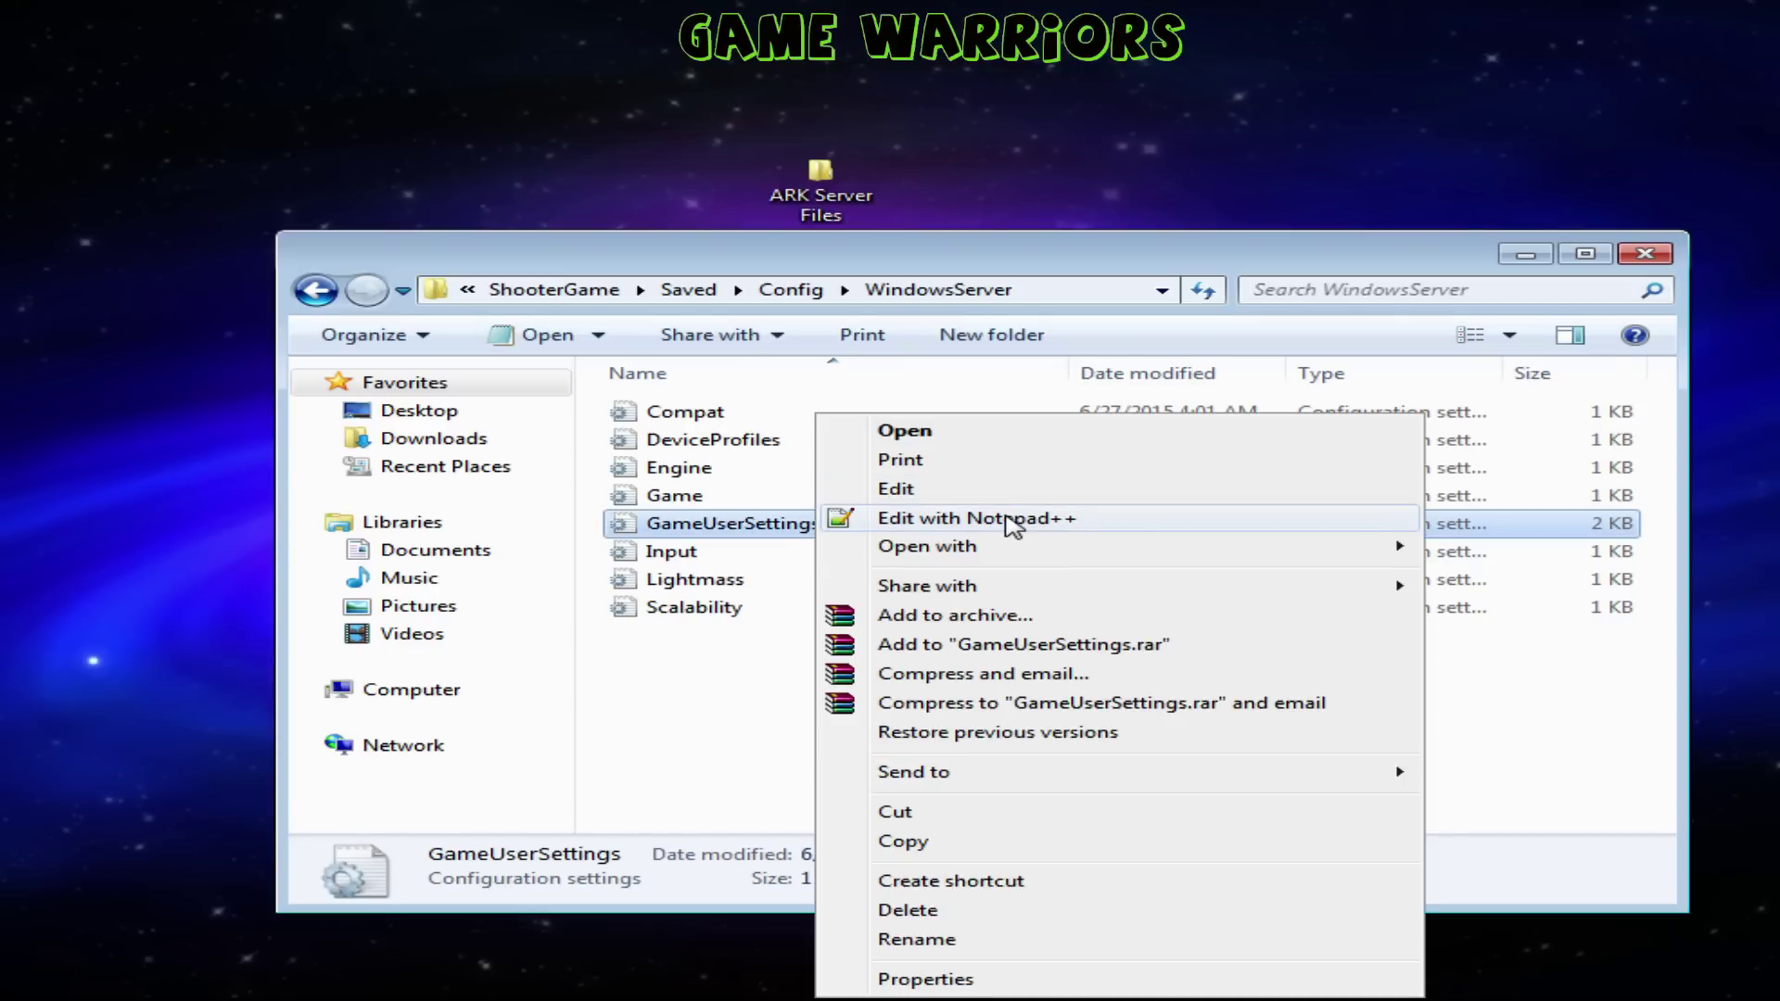
{"action": "left_click", "coordinate": [1014, 525]}
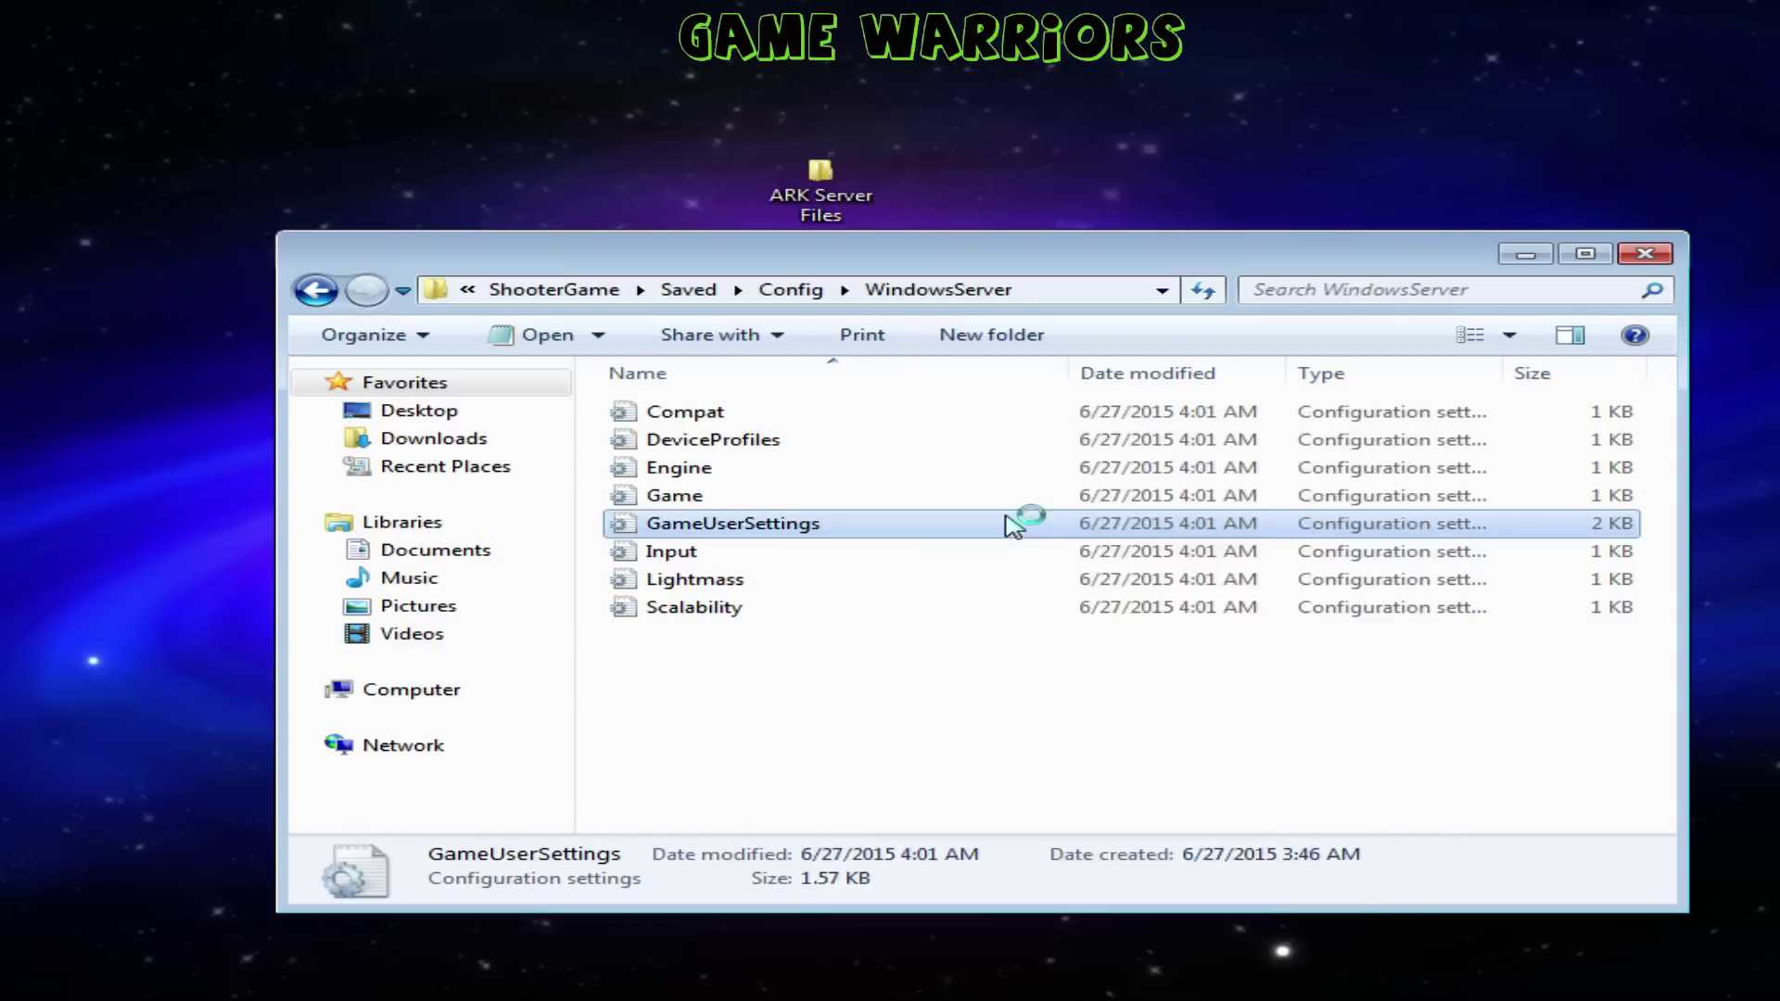
Keep GameUserSettings.ini unreloaded, review [ServerSettings], and place the caret after ServerPassword= on line 65.
{"action": "left_click", "coordinate": [1191, 627]}
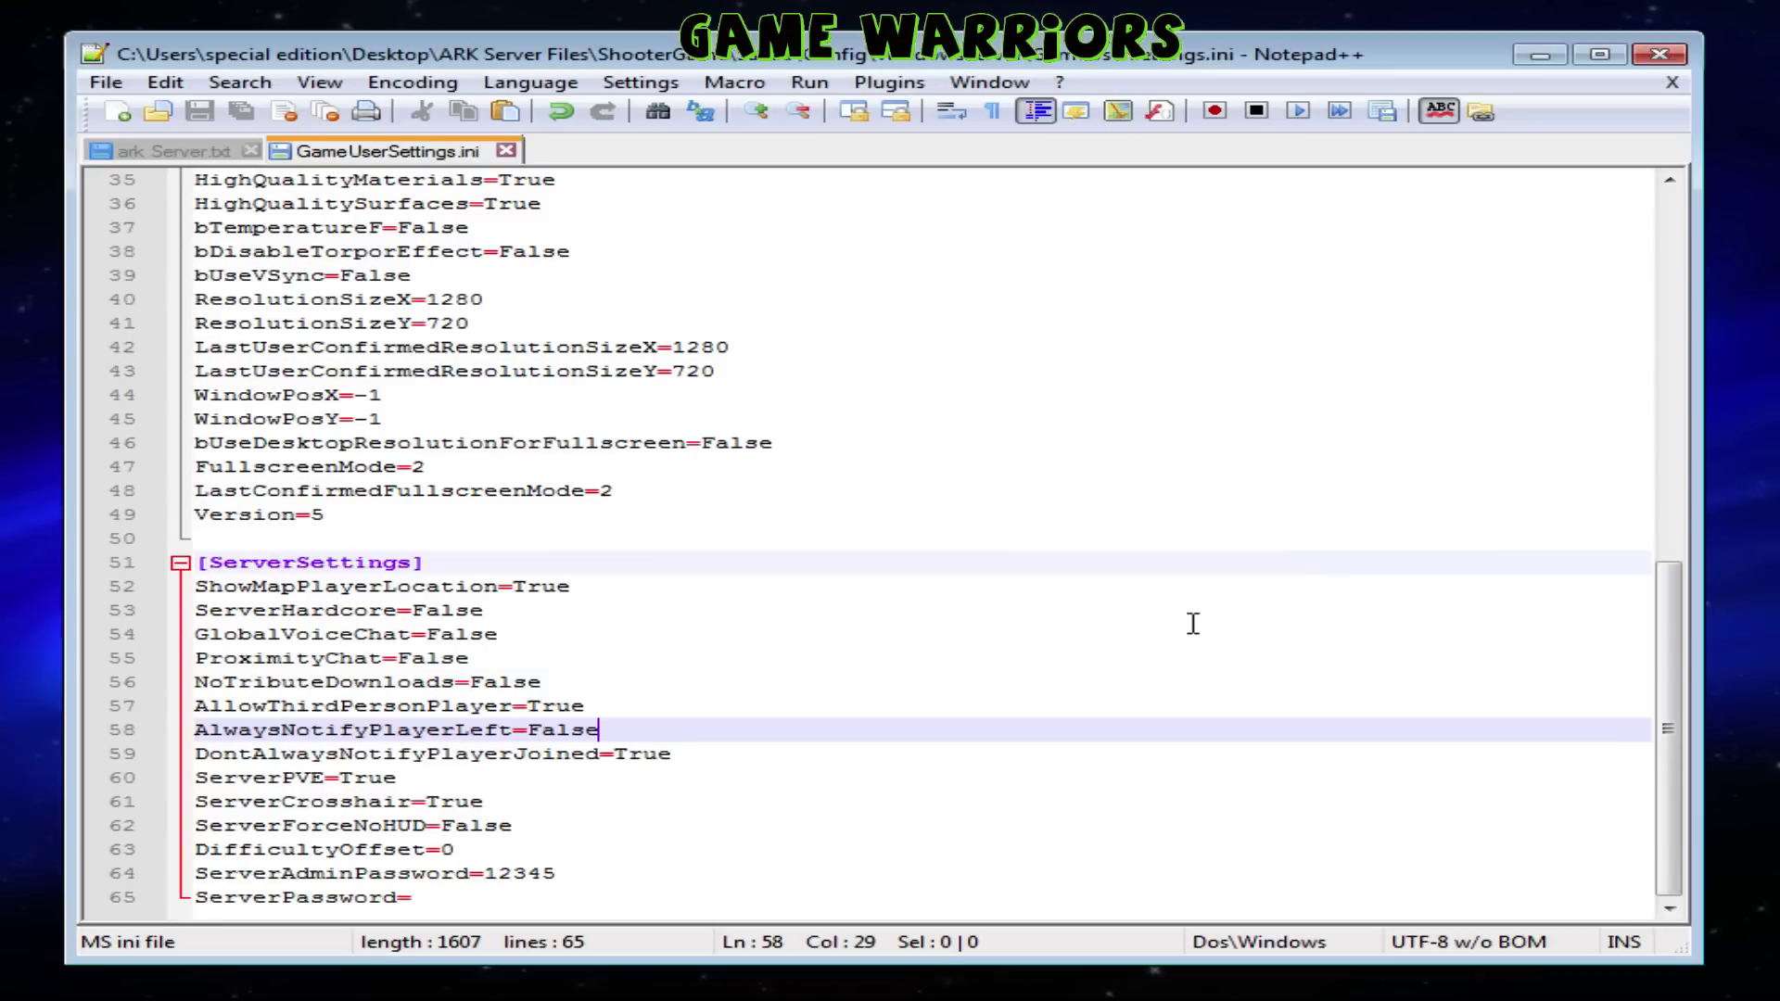
{"action": "mouse_move", "coordinate": [1669, 728]}
{"action": "left_mouse_down"}
{"action": "mouse_move", "coordinate": [1683, 559]}
{"action": "mouse_move", "coordinate": [1659, 378]}
{"action": "mouse_move", "coordinate": [1691, 771]}
{"action": "left_mouse_up"}
{"action": "left_click_drag", "start_coordinate": [206, 569], "coordinate": [422, 572]}
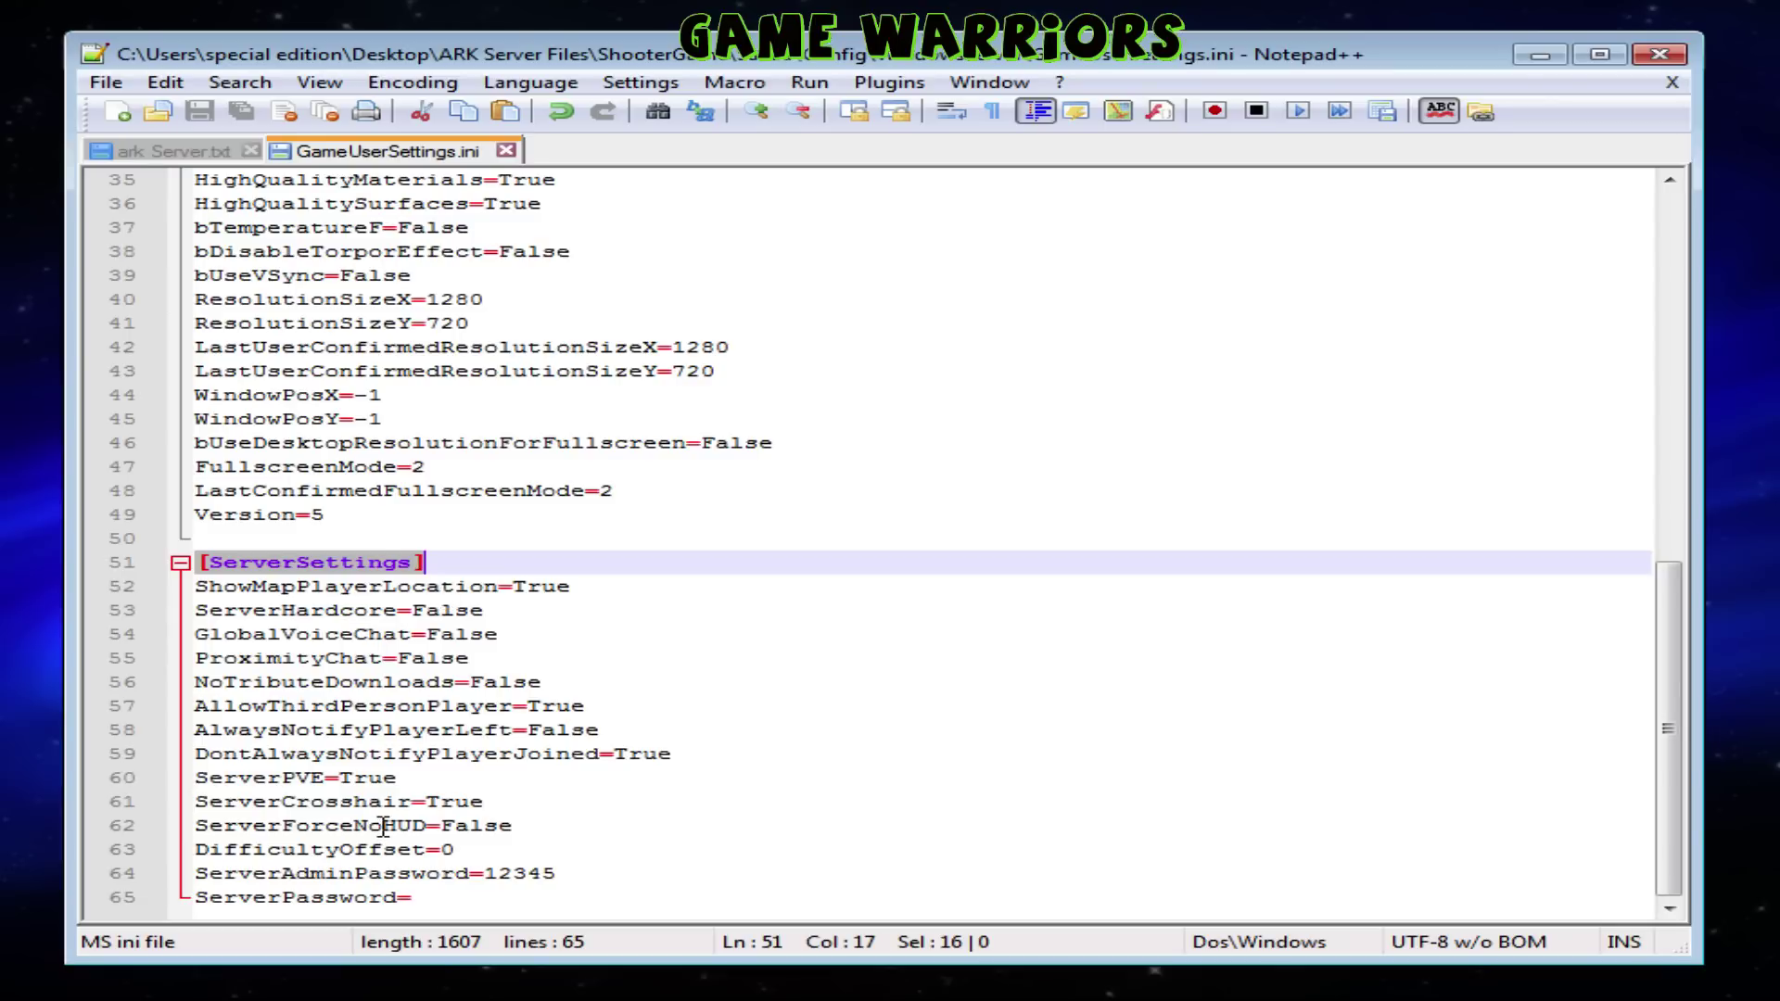
{"action": "left_click", "coordinate": [250, 591]}
{"action": "left_click_drag", "start_coordinate": [206, 590], "coordinate": [431, 598]}
{"action": "left_click", "coordinate": [428, 706]}
{"action": "left_click", "coordinate": [482, 875]}
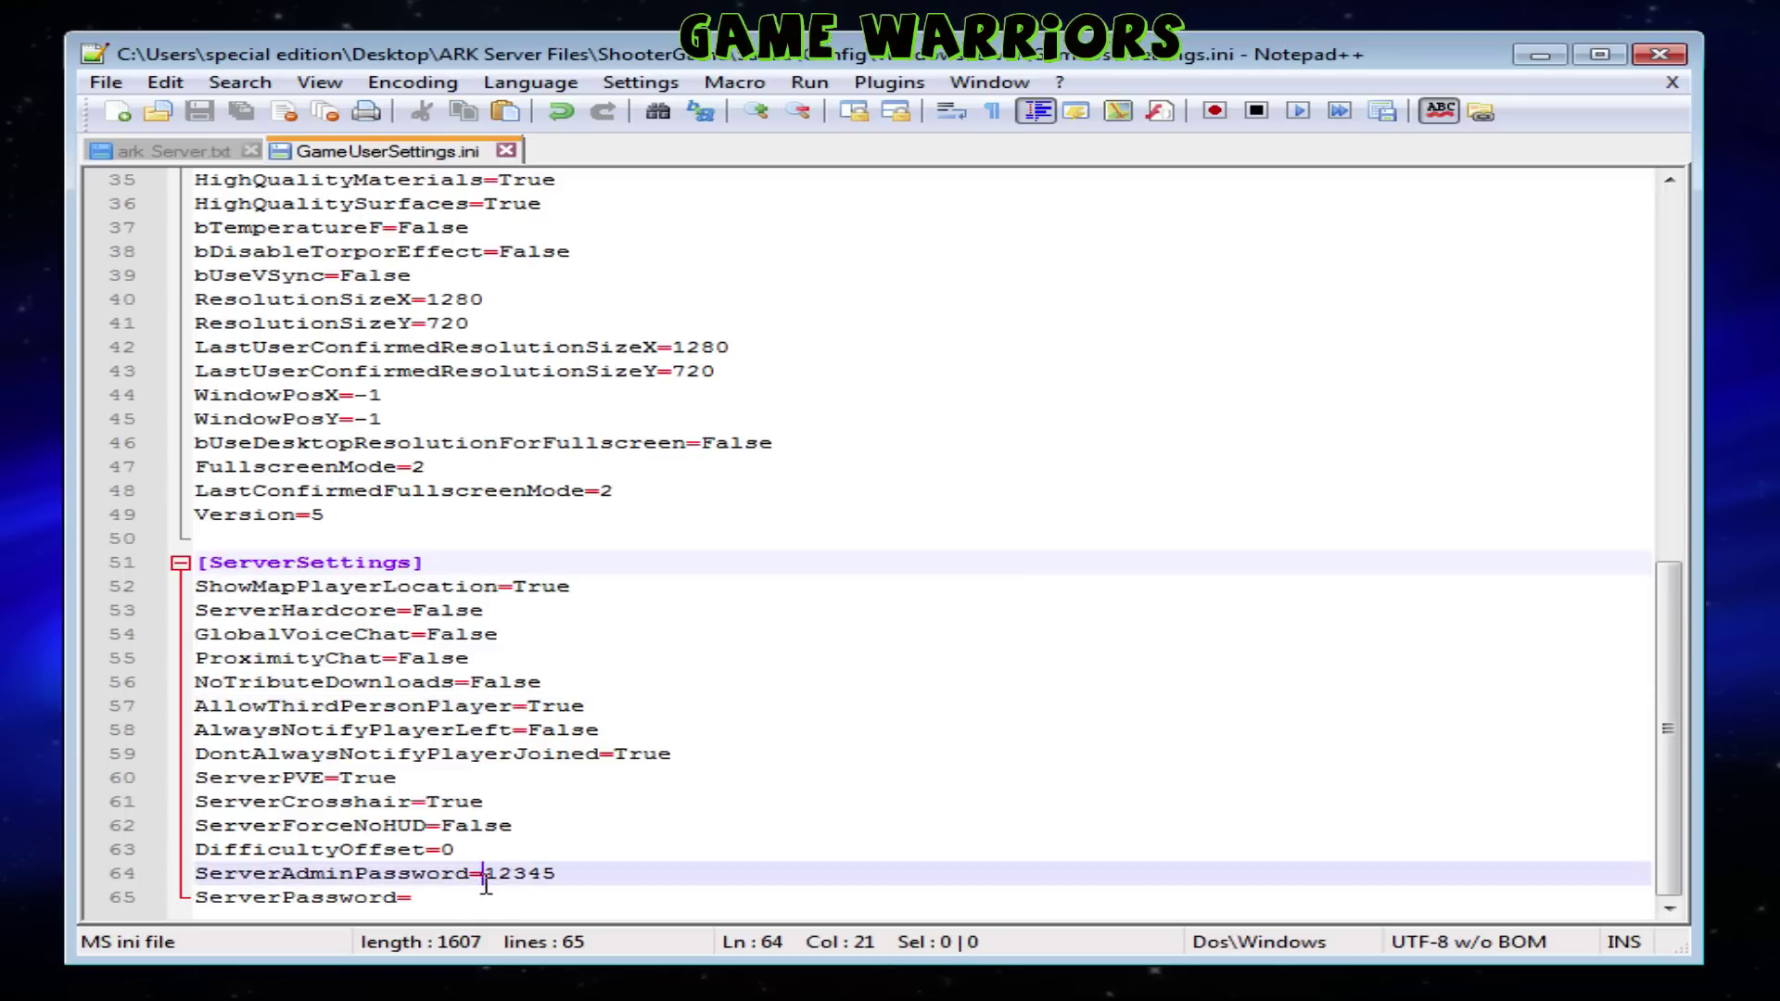
{"action": "left_click_drag", "start_coordinate": [484, 875], "coordinate": [544, 888]}
{"action": "left_click", "coordinate": [541, 875]}
{"action": "left_click", "coordinate": [482, 890]}
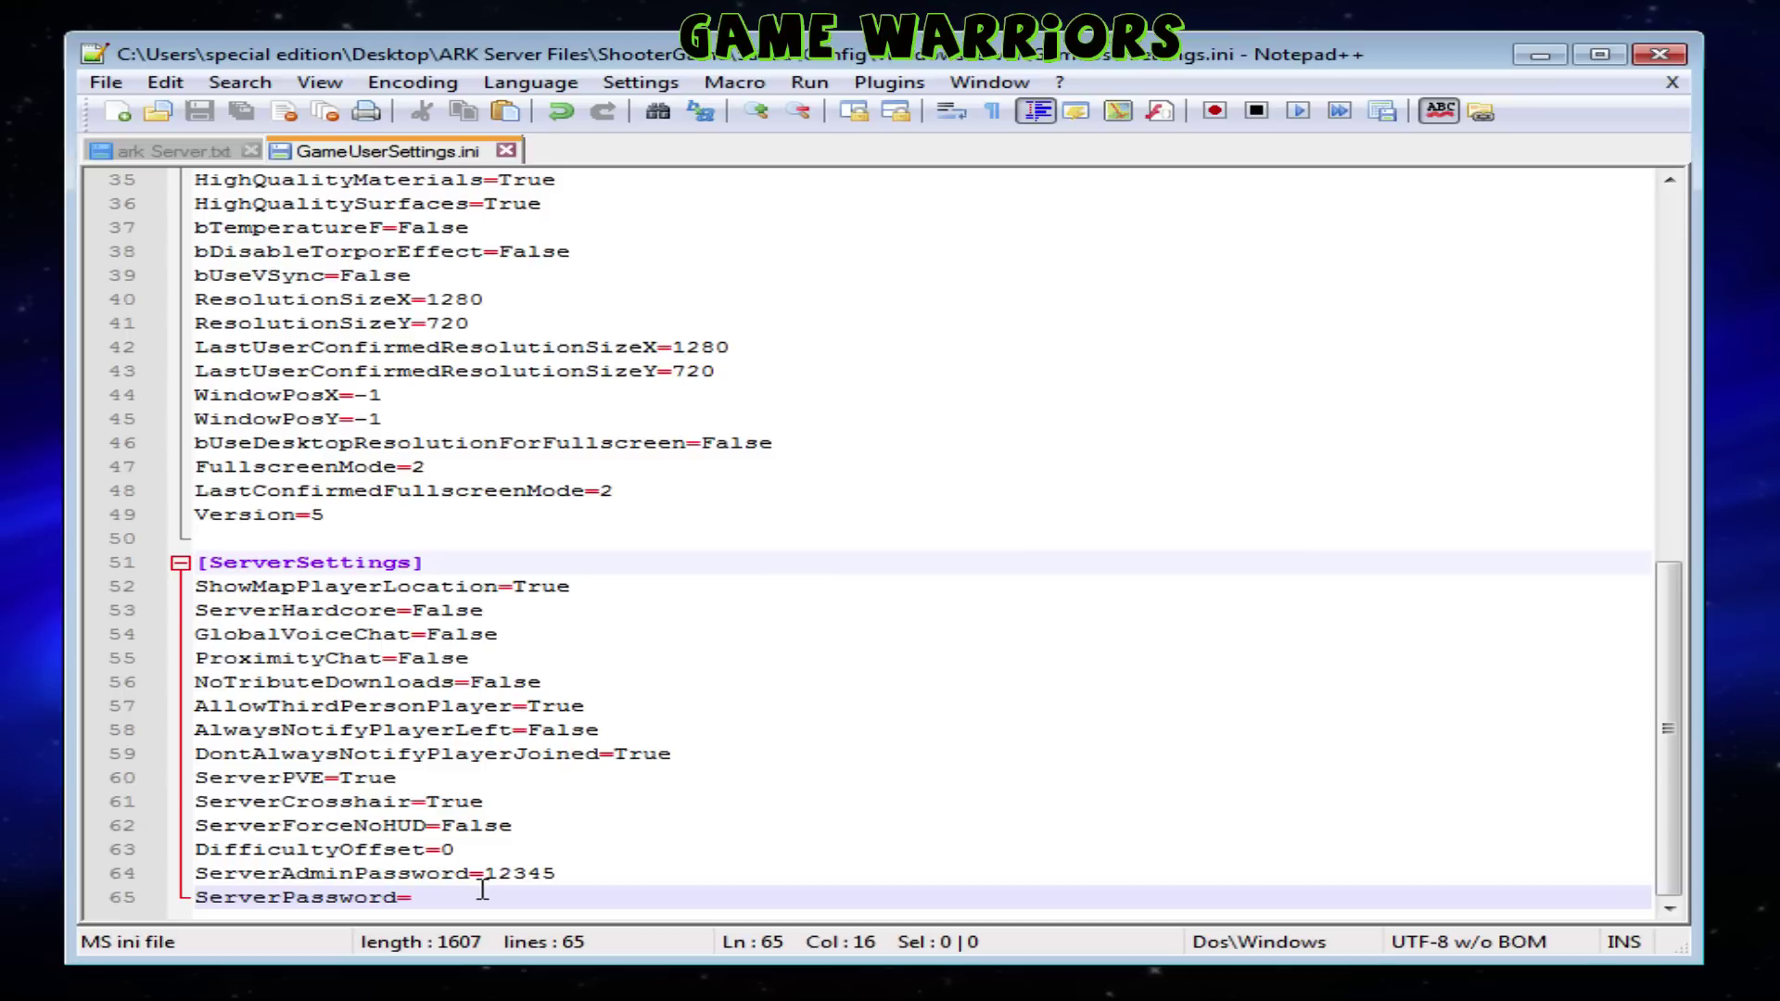
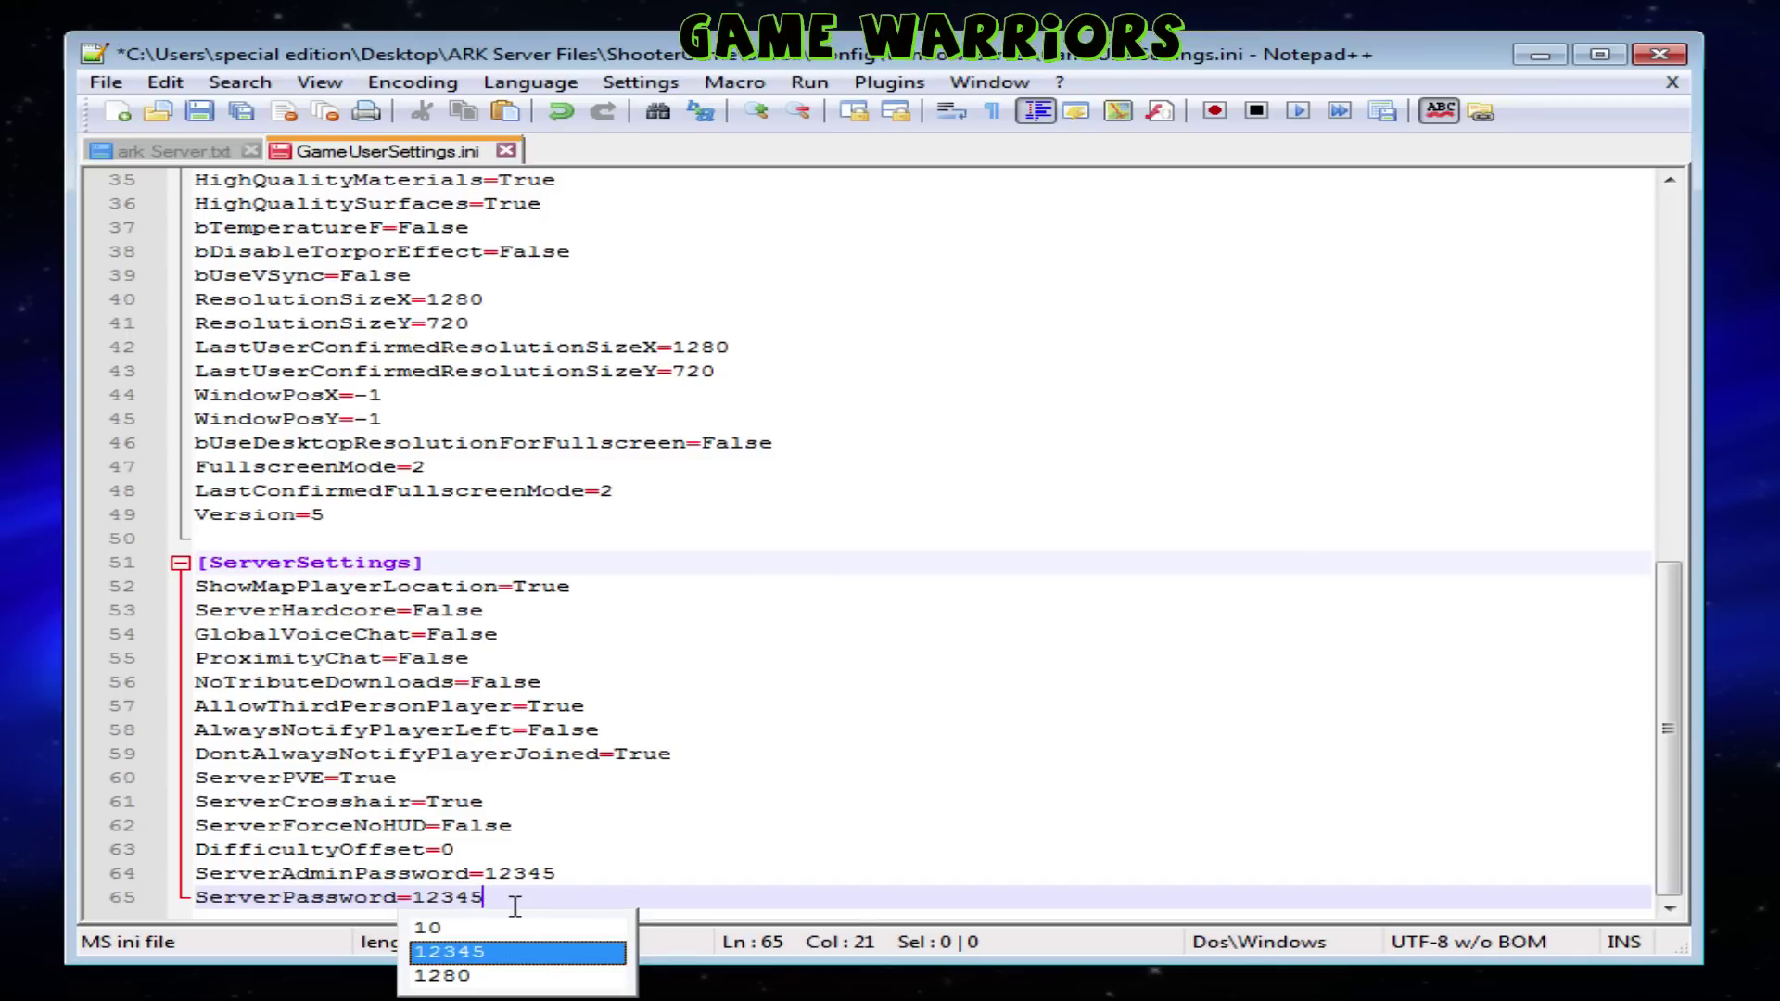
Enter the same password as the admin password after ServerPassword=.
{"action": "left_click_drag", "start_coordinate": [483, 873], "coordinate": [590, 864]}
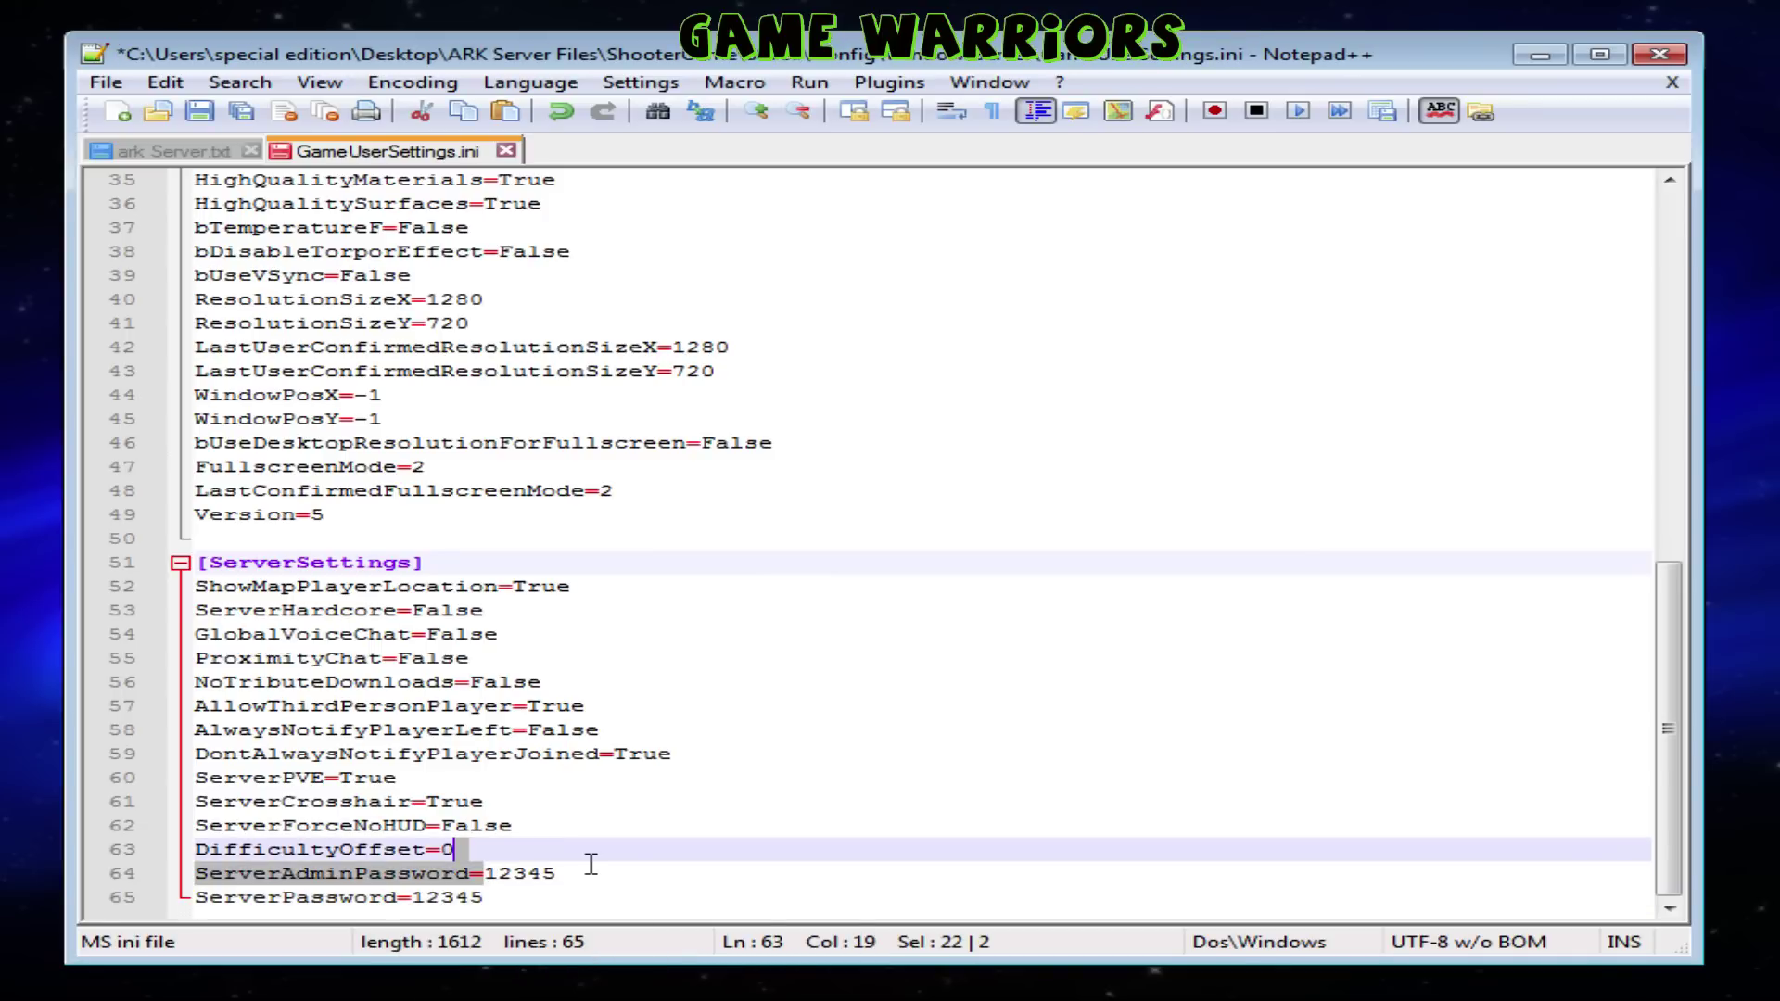
{"action": "left_click", "coordinate": [538, 853]}
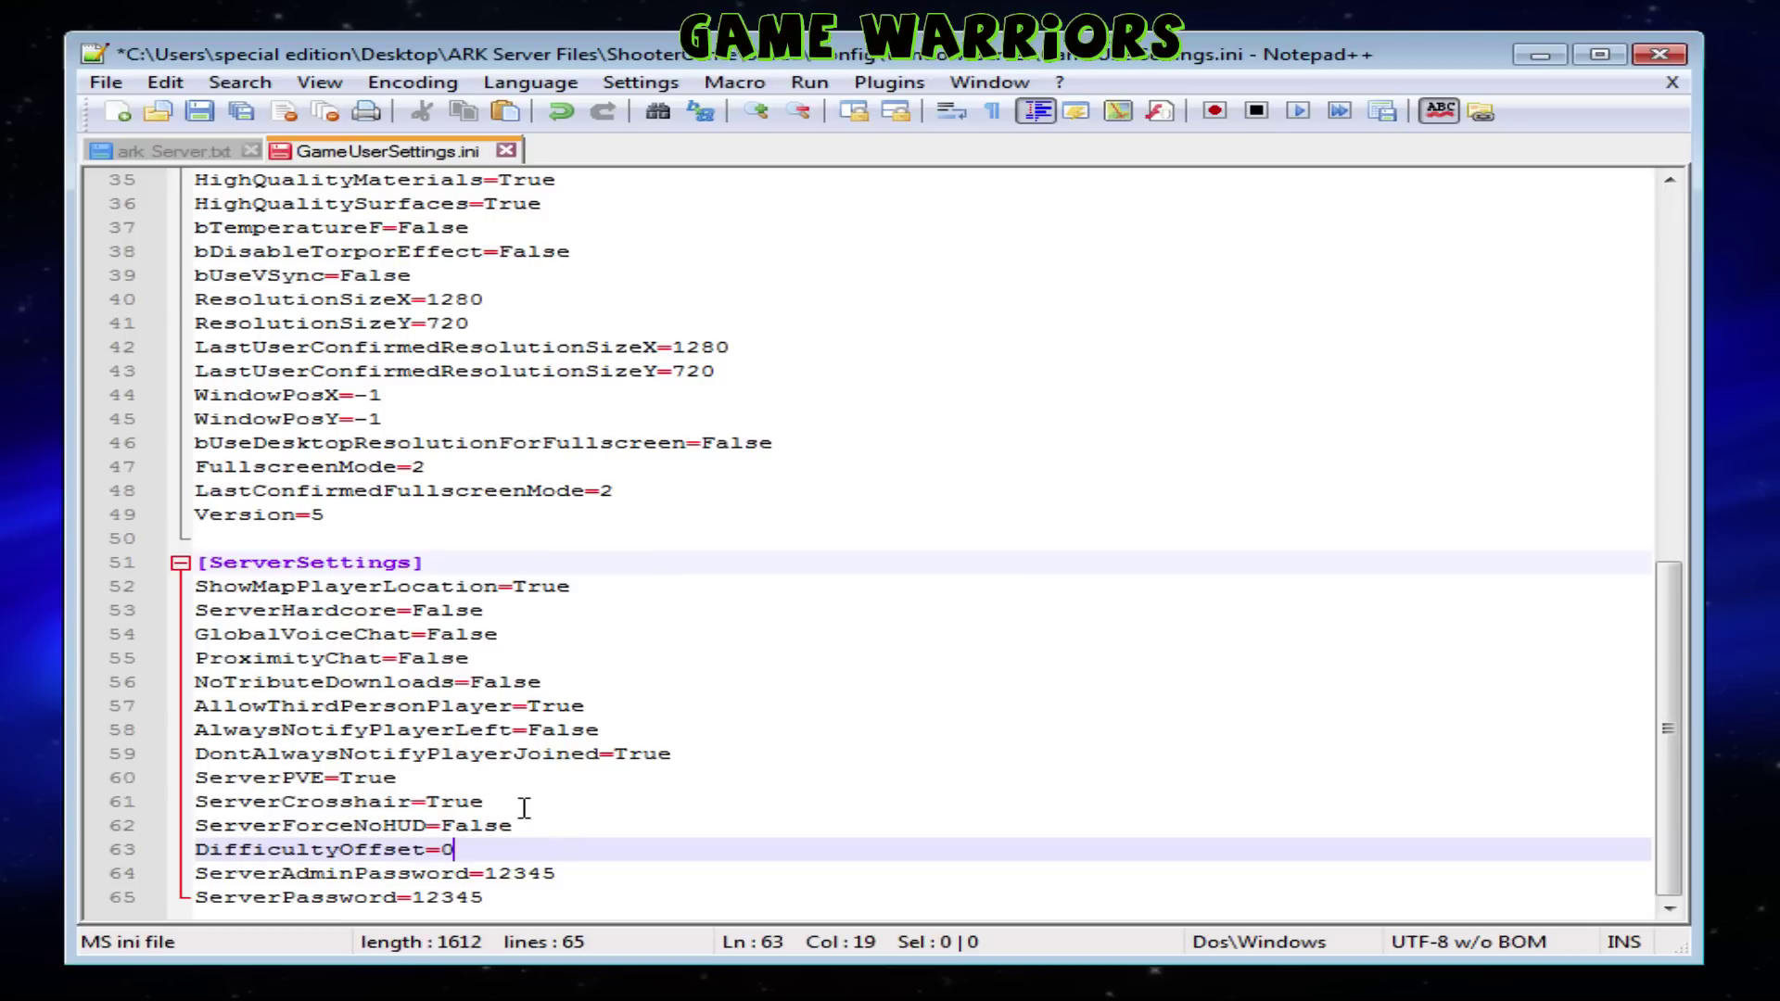
Go over ServerCrosshair, ServerPVE, the join/leave notify, ShowMapPlayerLocation and chat settings.
{"action": "left_click", "coordinate": [520, 804]}
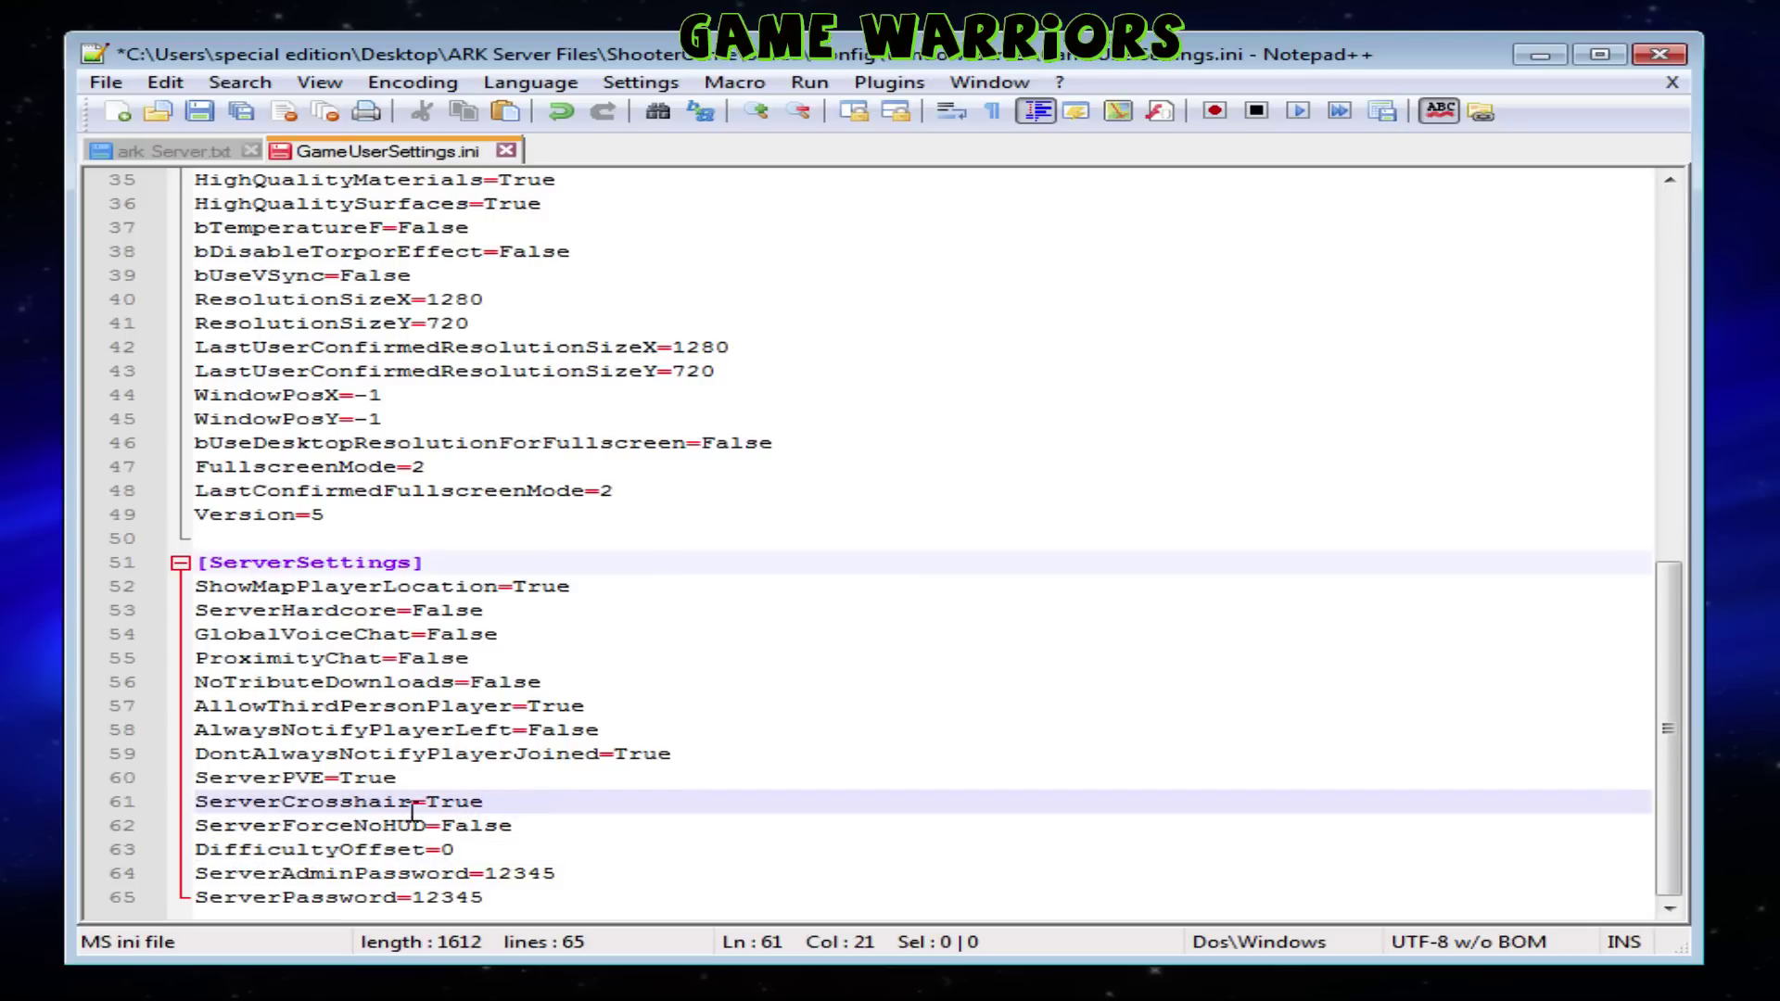
{"action": "left_click", "coordinate": [348, 779]}
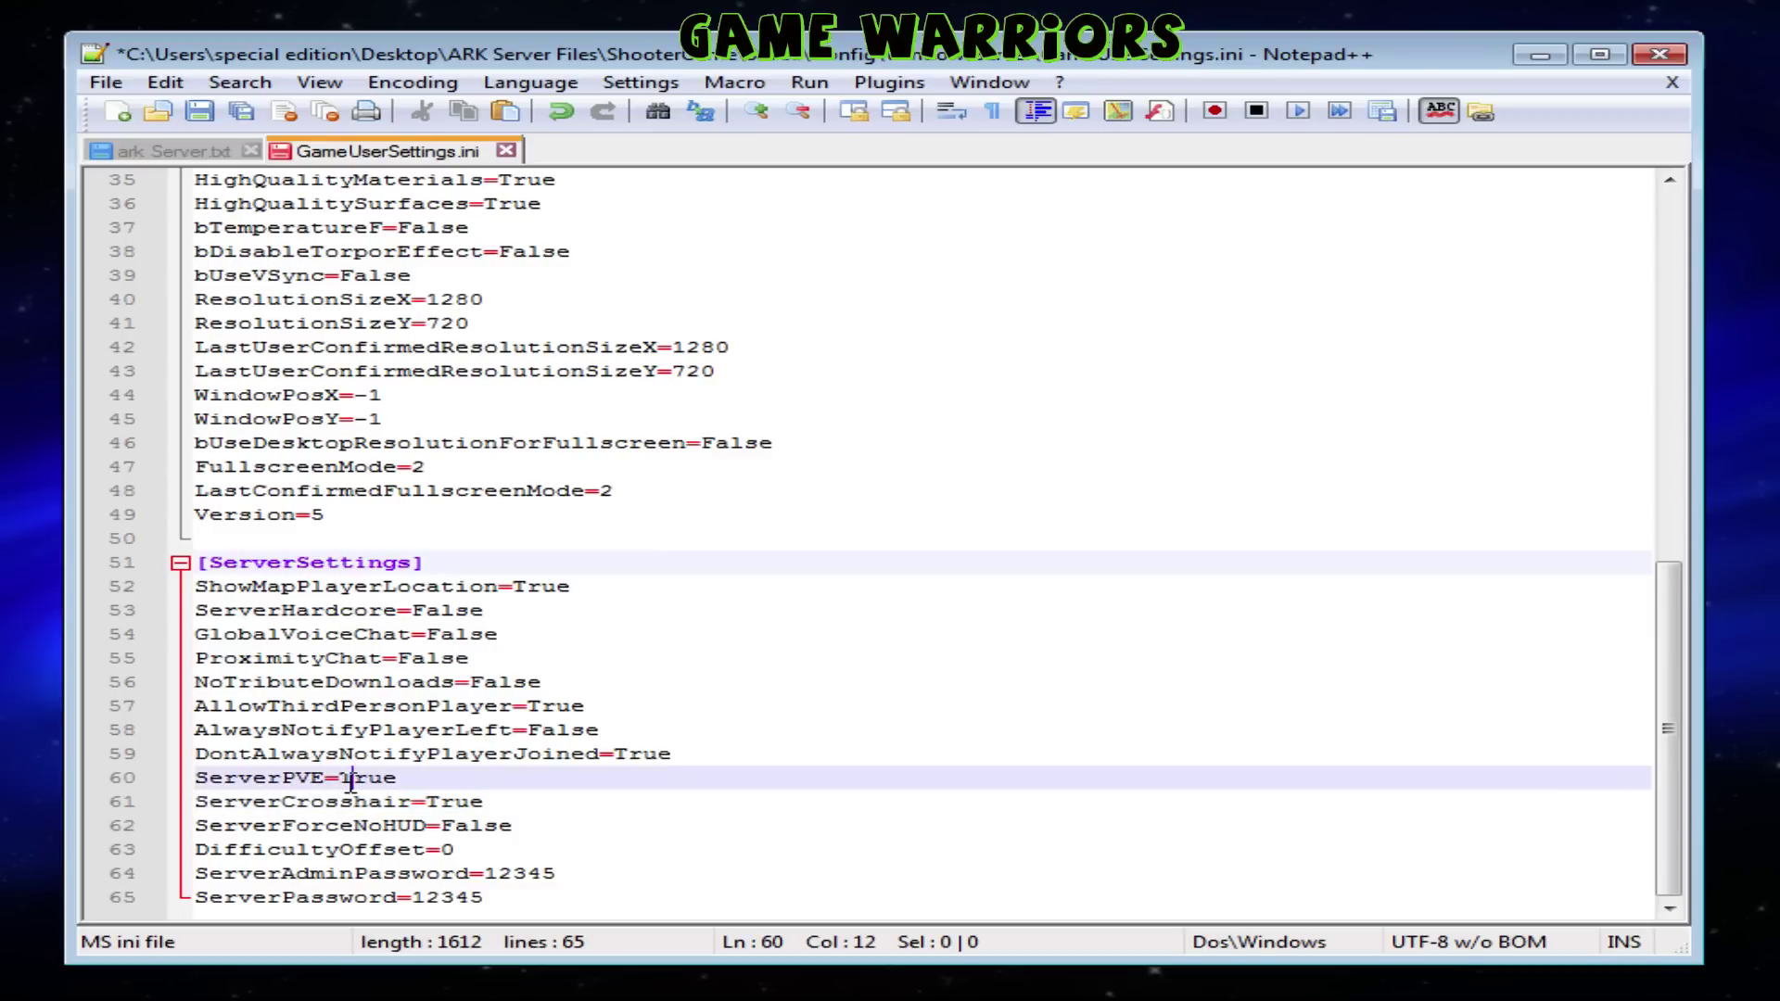
{"action": "left_click", "coordinate": [468, 753]}
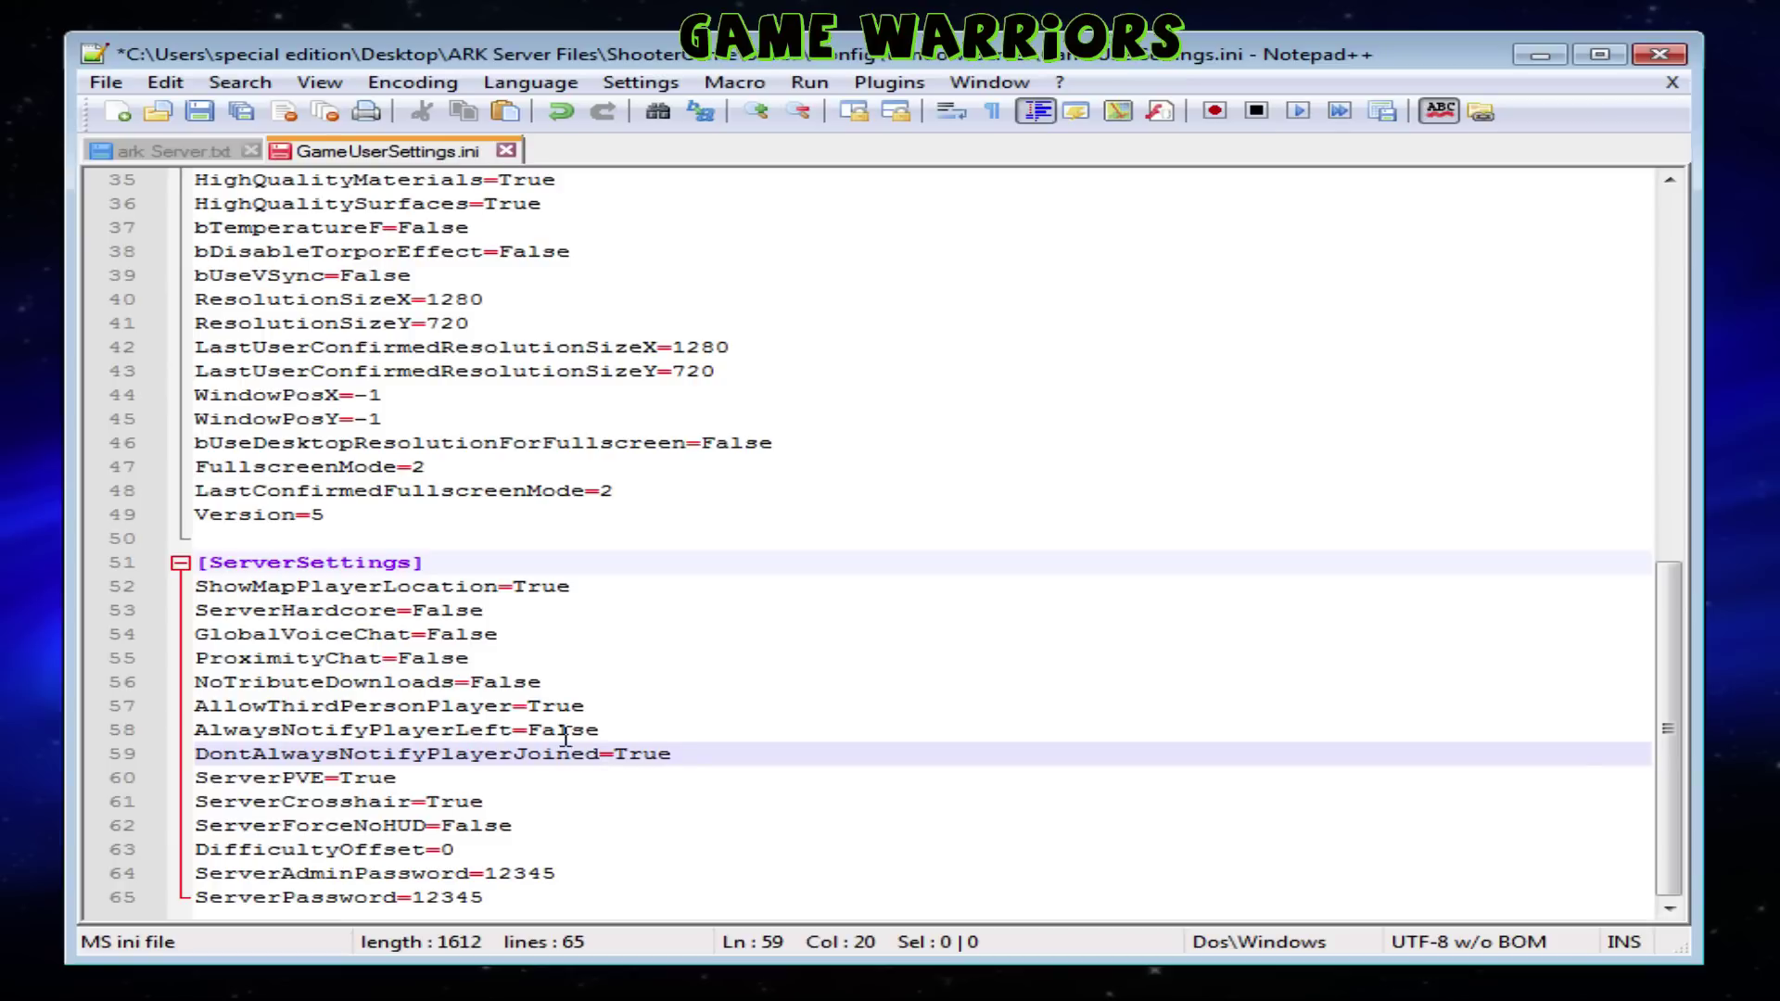
{"action": "left_click_drag", "start_coordinate": [513, 730], "coordinate": [527, 730]}
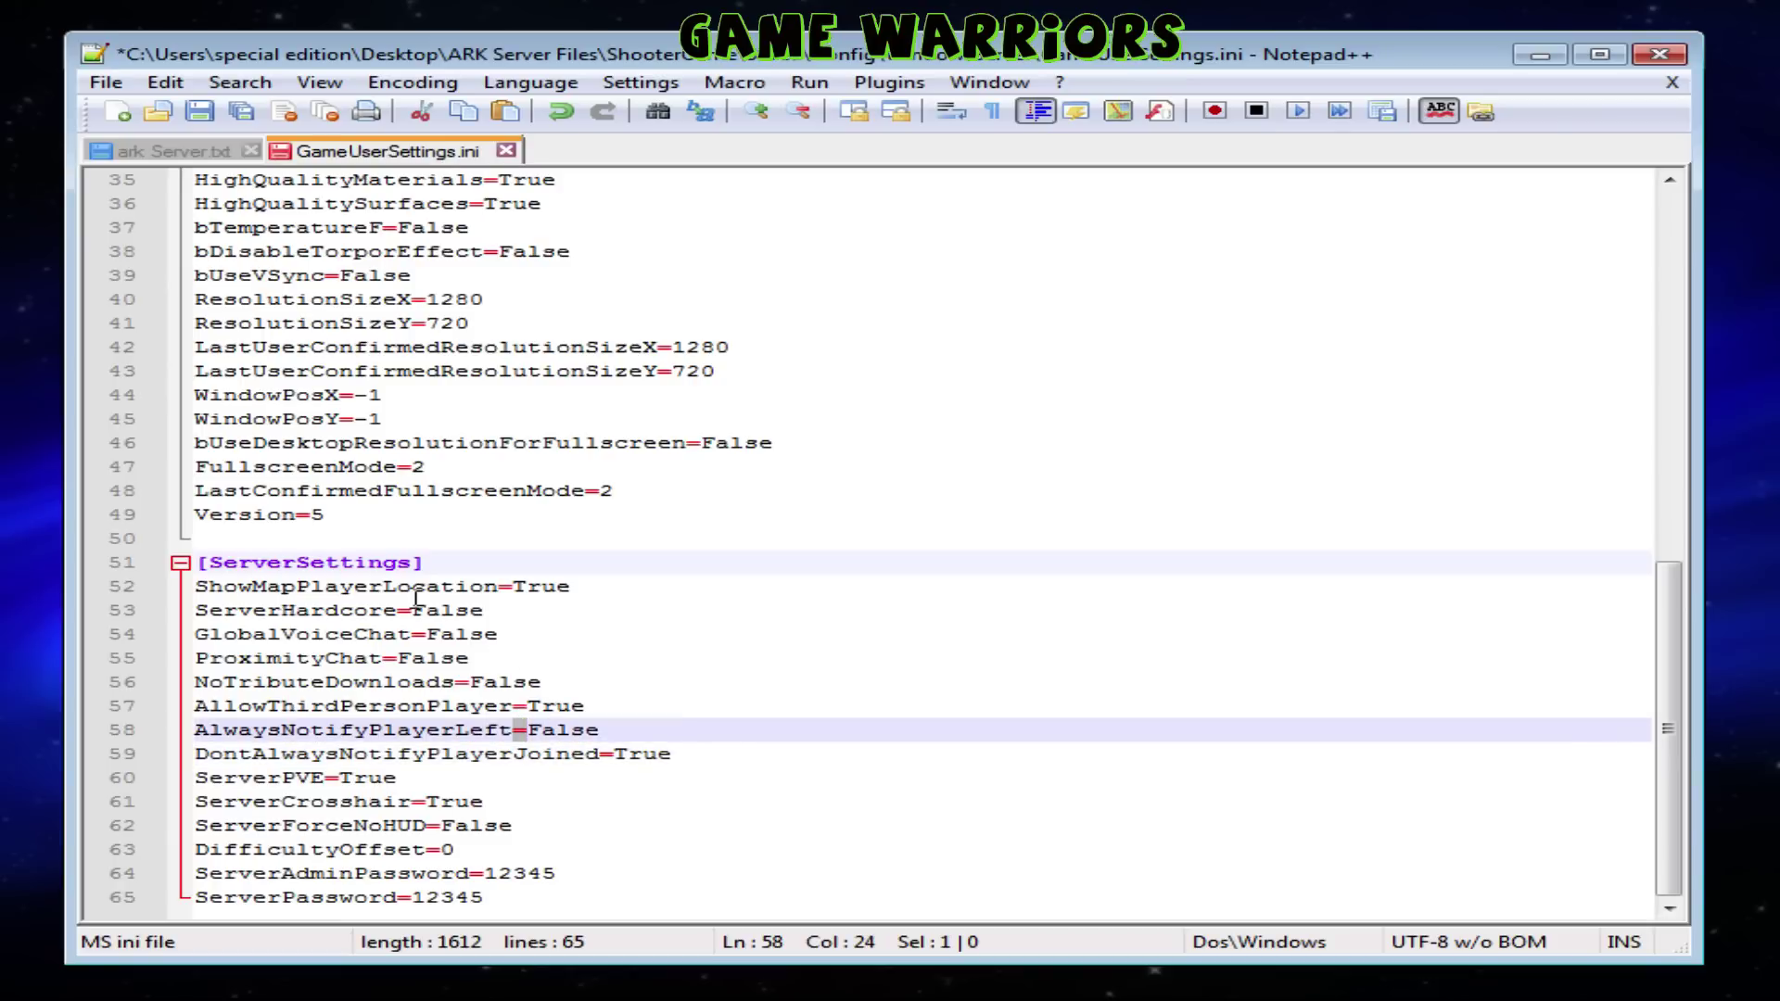
{"action": "mouse_move", "coordinate": [411, 587]}
{"action": "left_mouse_down"}
{"action": "mouse_move", "coordinate": [467, 596]}
{"action": "mouse_move", "coordinate": [399, 615]}
{"action": "left_mouse_up"}
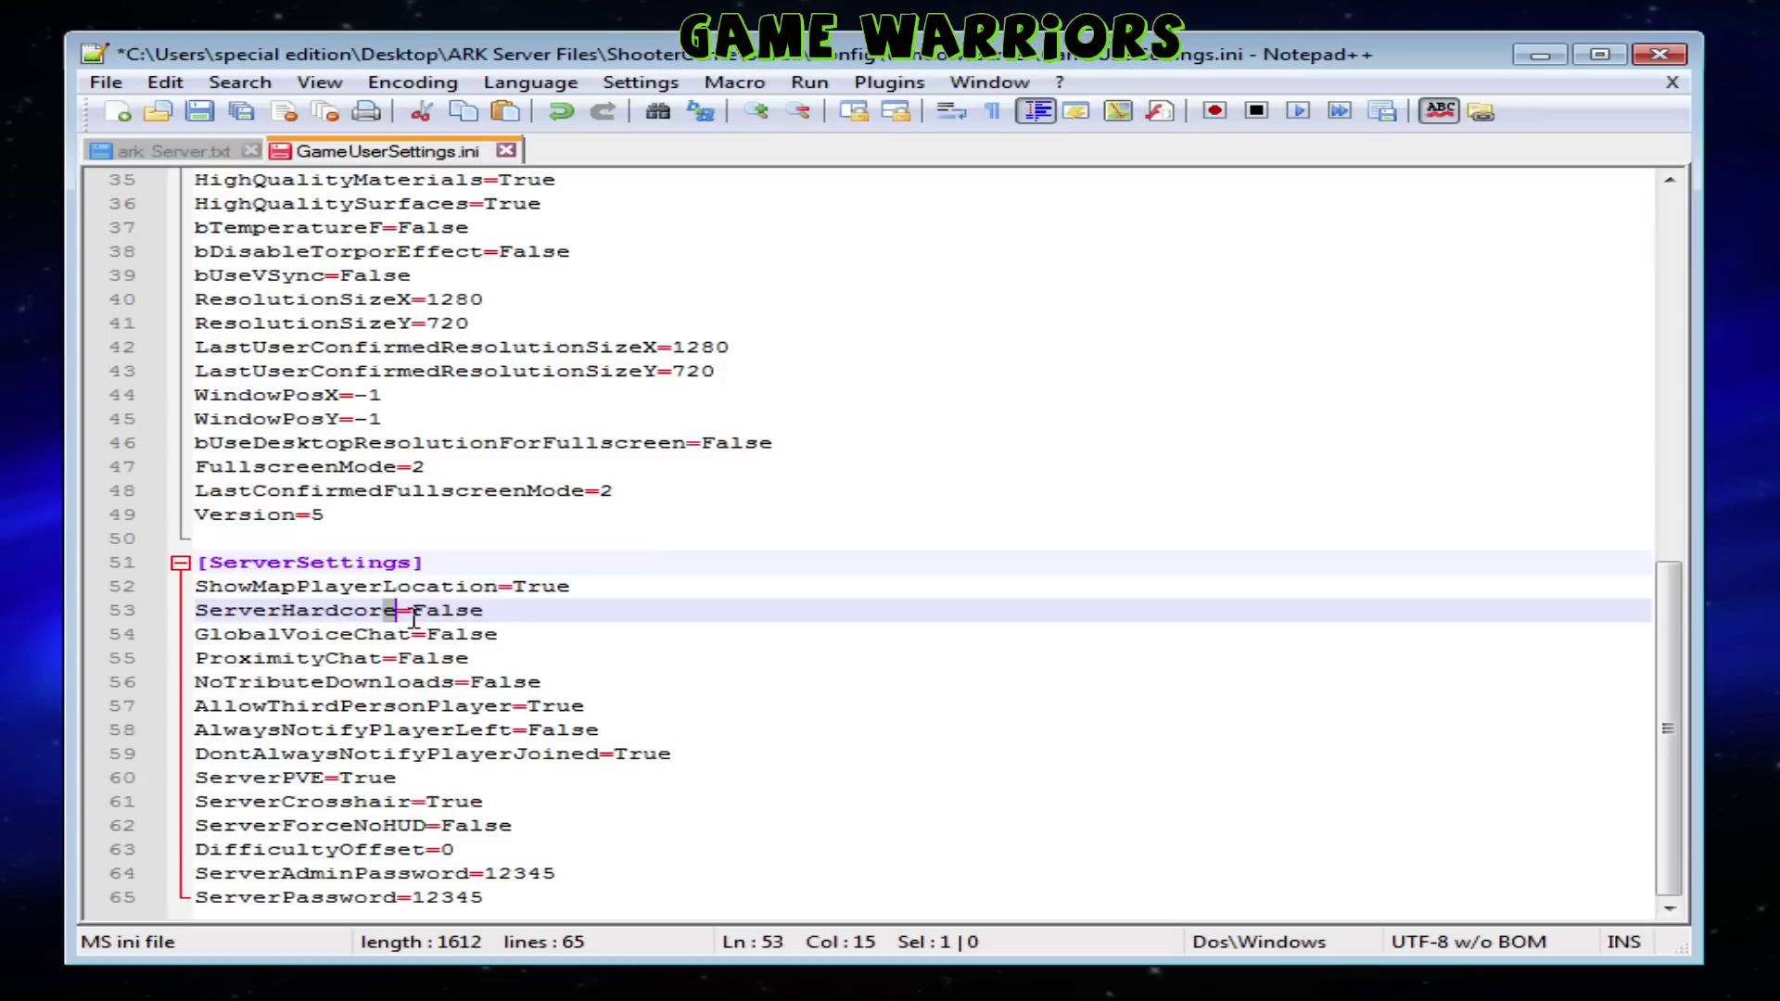
{"action": "left_click", "coordinate": [411, 634]}
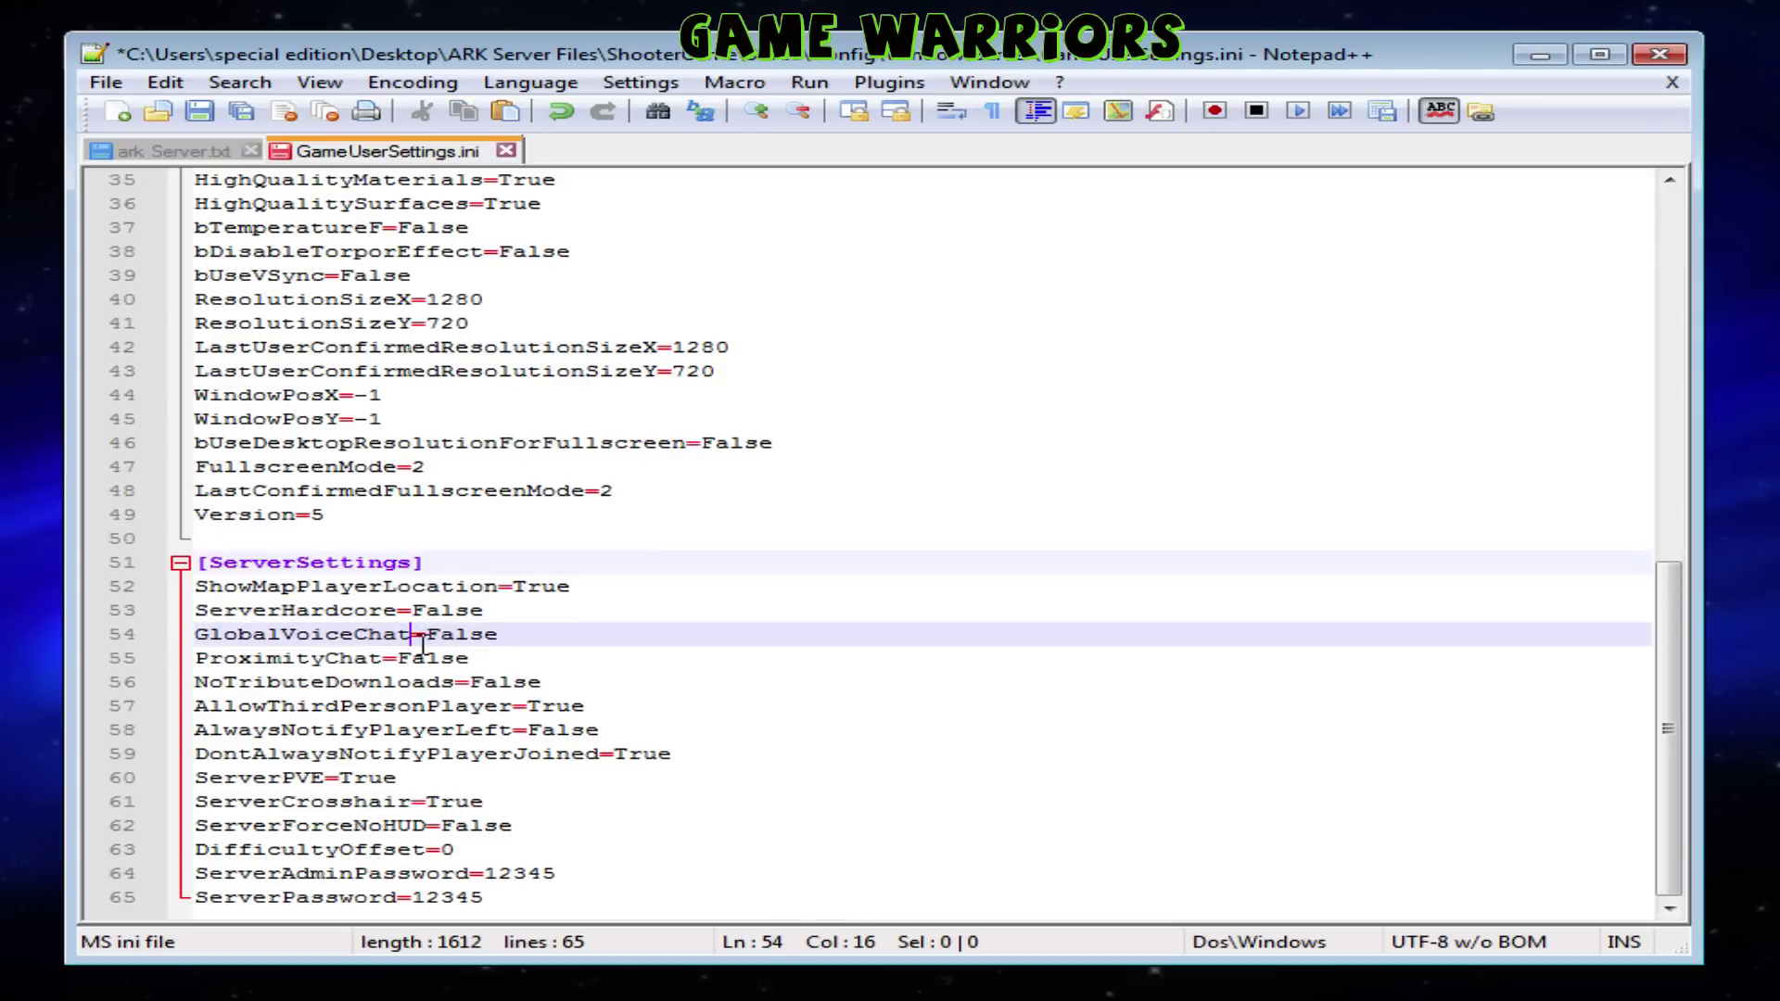
{"action": "left_click", "coordinate": [399, 659]}
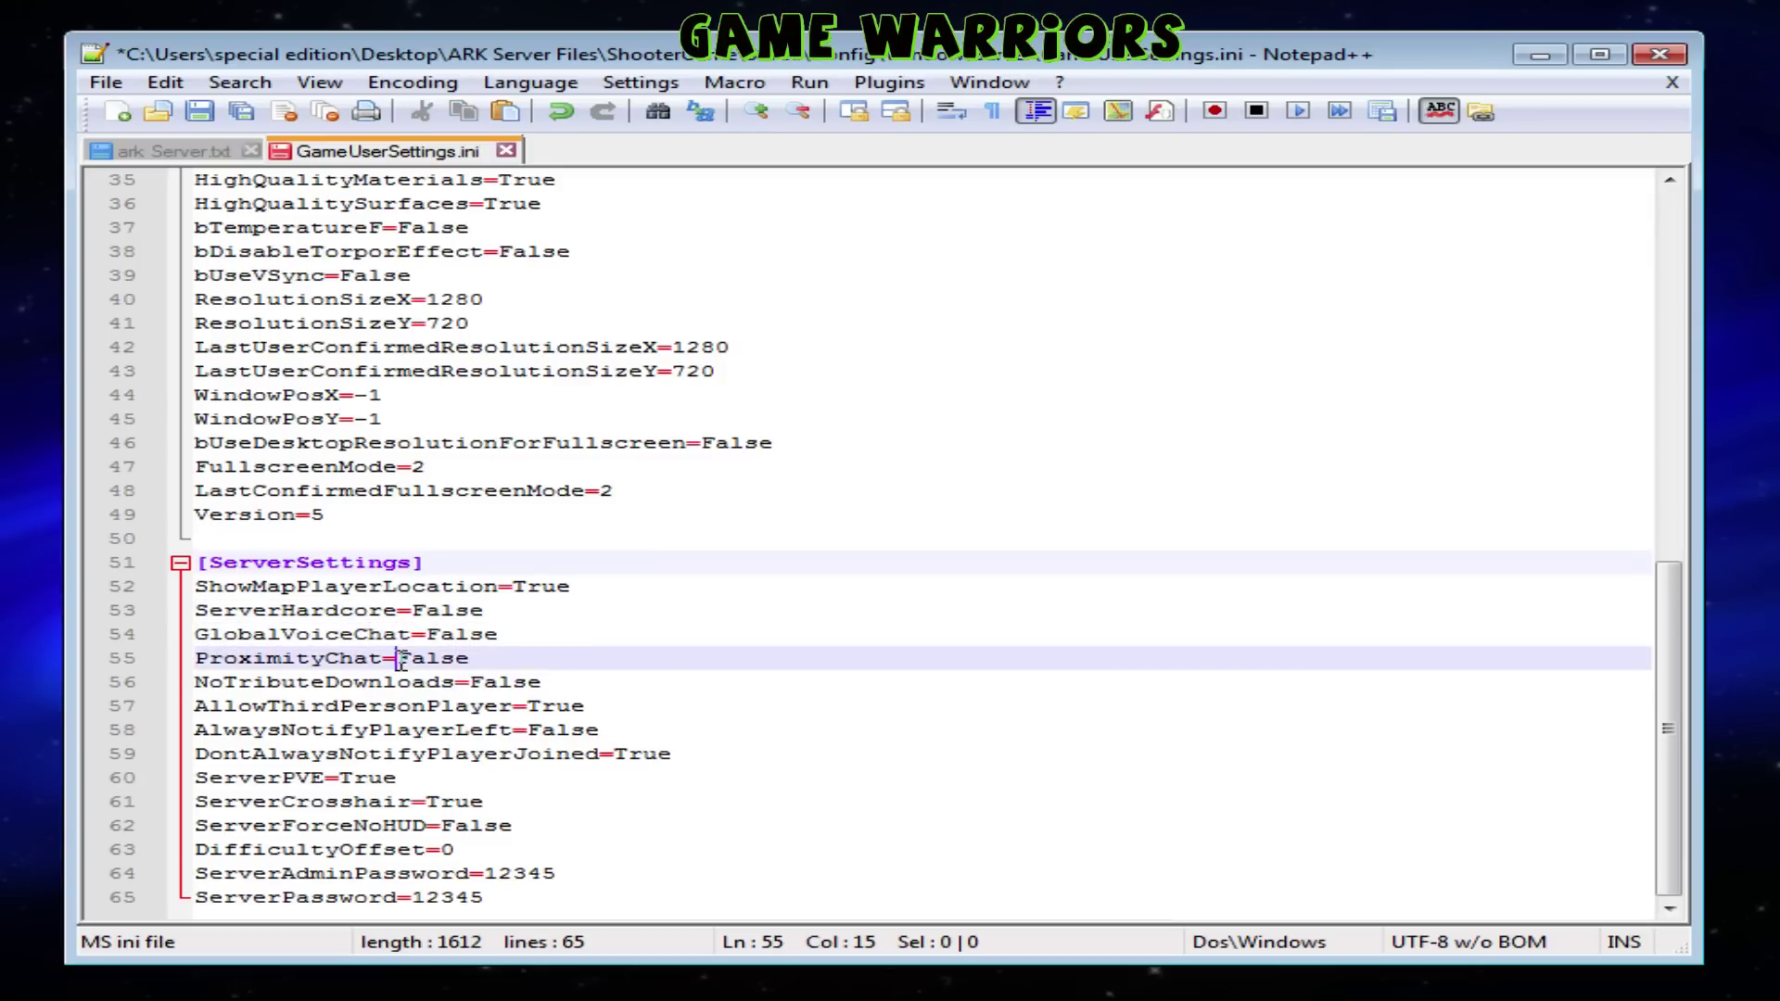
{"action": "left_click_drag", "start_coordinate": [210, 660], "coordinate": [477, 670]}
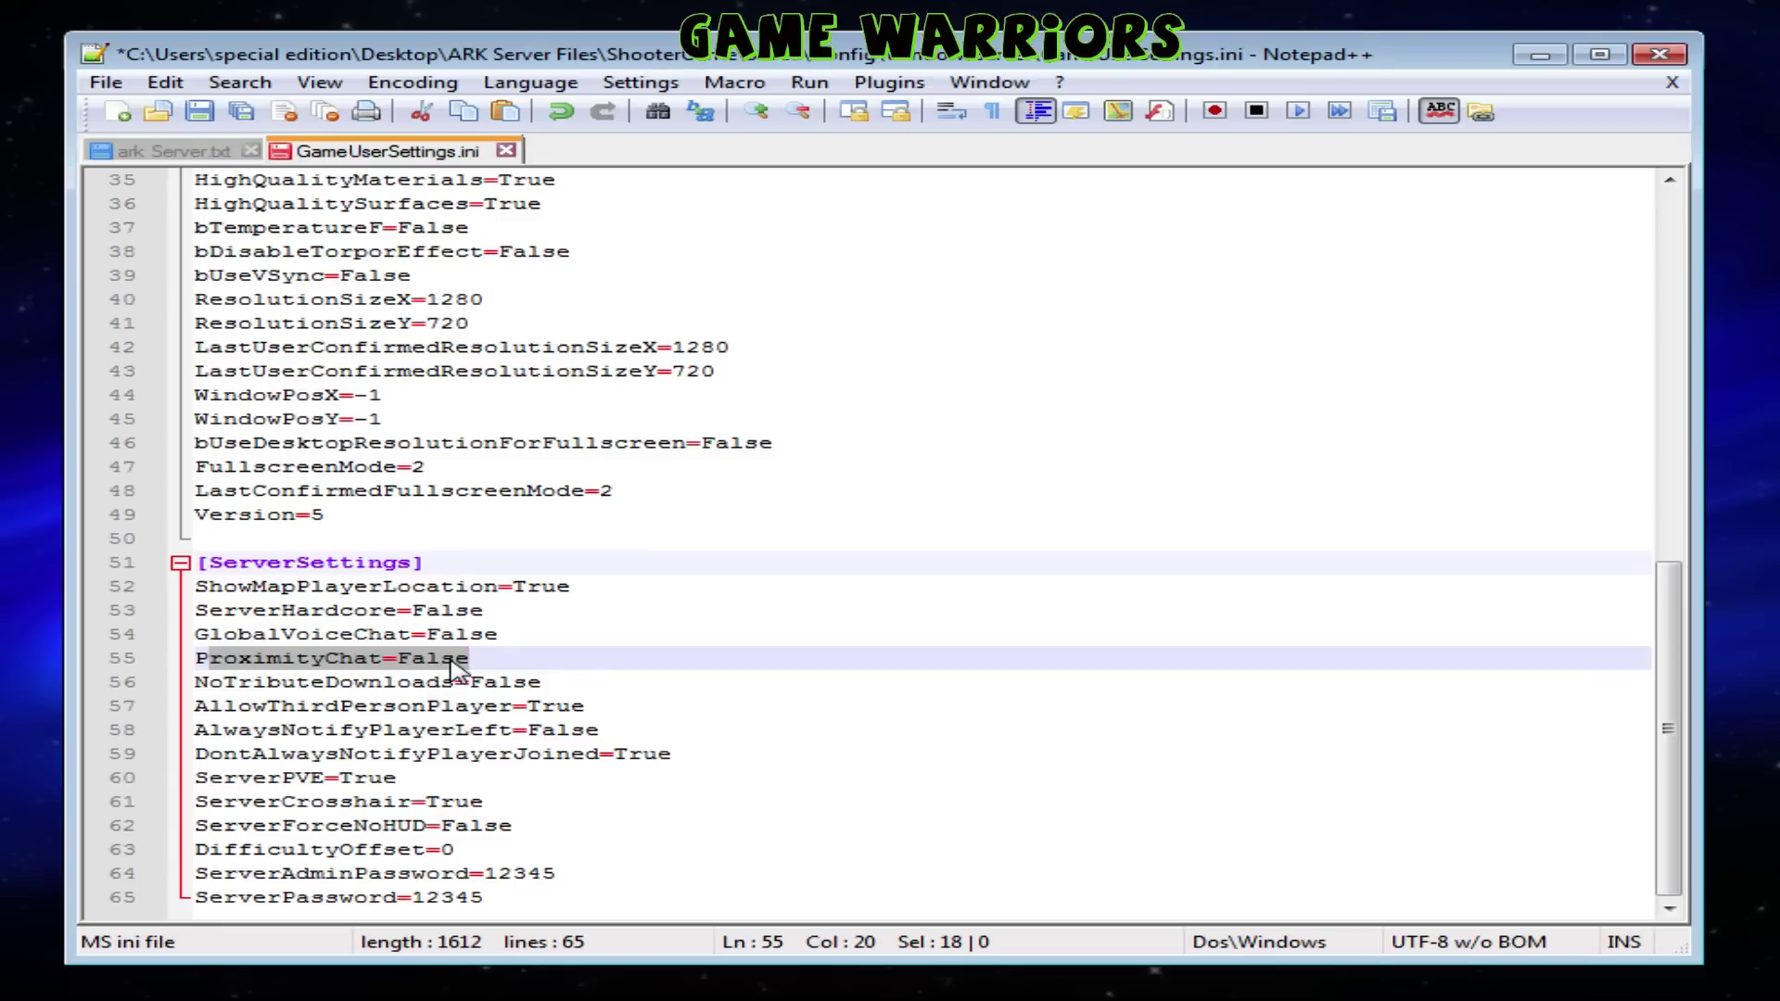
{"action": "left_click", "coordinate": [454, 658]}
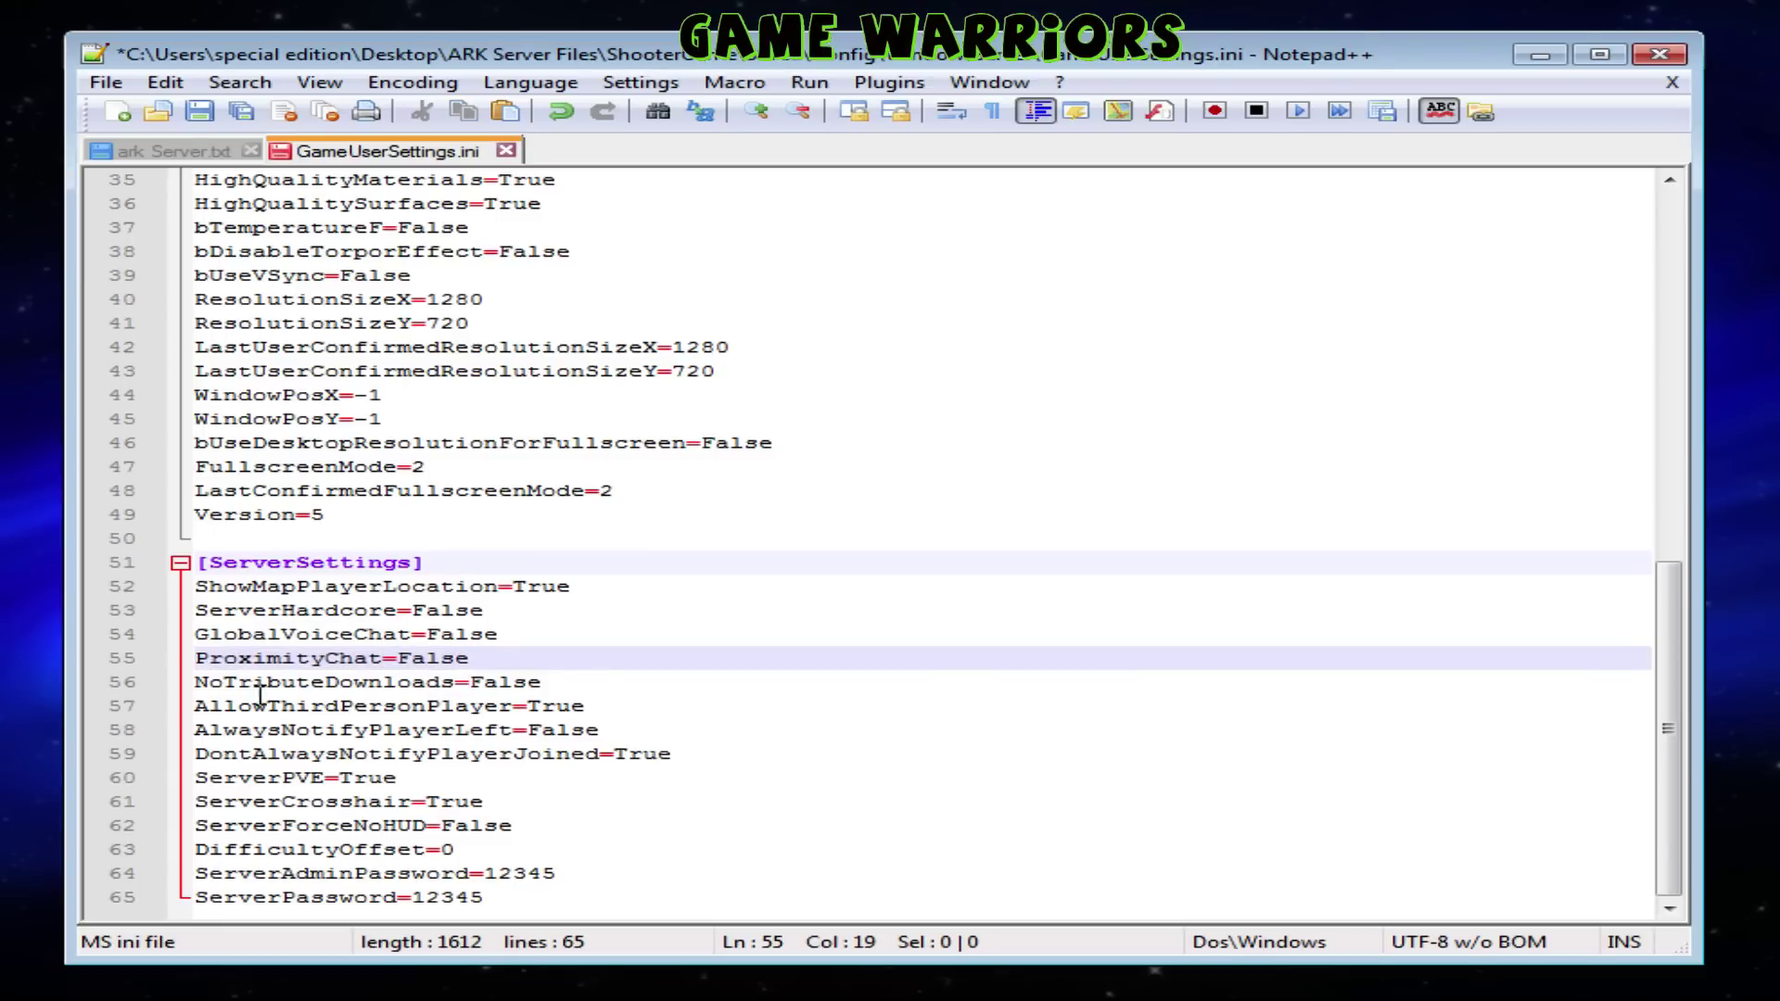
Review NoTributeDownloads, AllowThirdPersonPlayer True, ServerPVE, both password entries and DifficultyOffset.
{"action": "left_click_drag", "start_coordinate": [224, 684], "coordinate": [527, 691]}
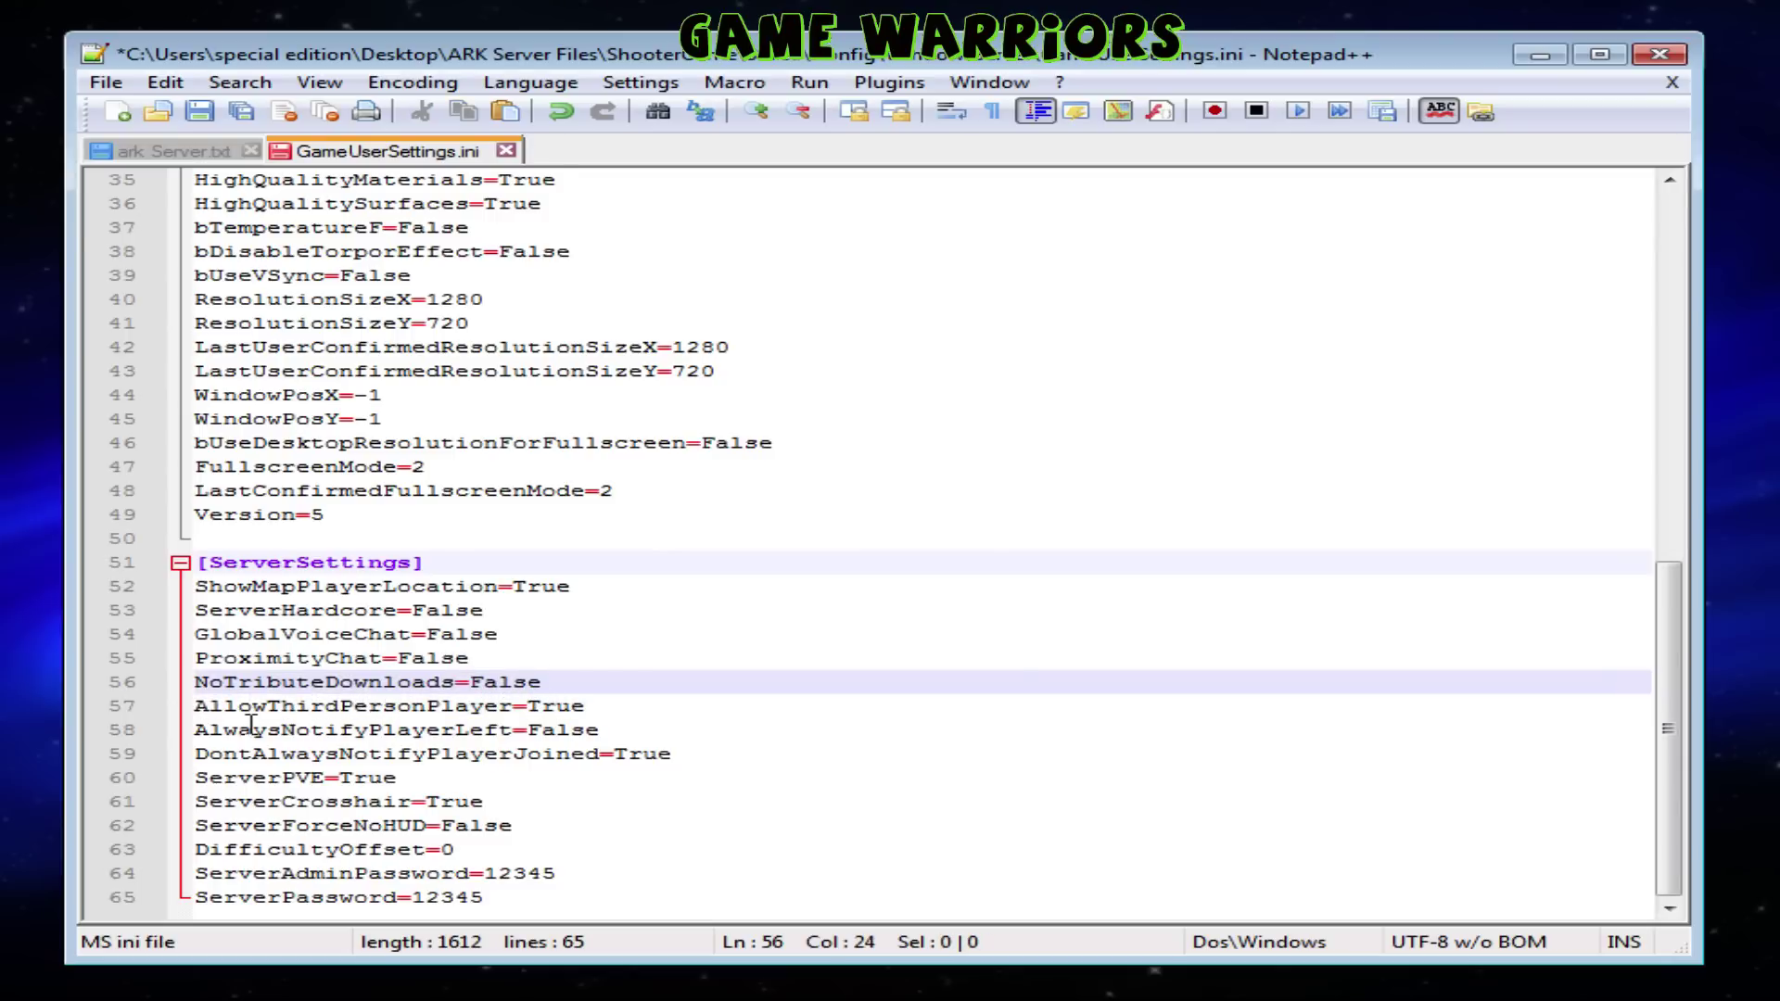
{"action": "left_click_drag", "start_coordinate": [239, 706], "coordinate": [515, 708]}
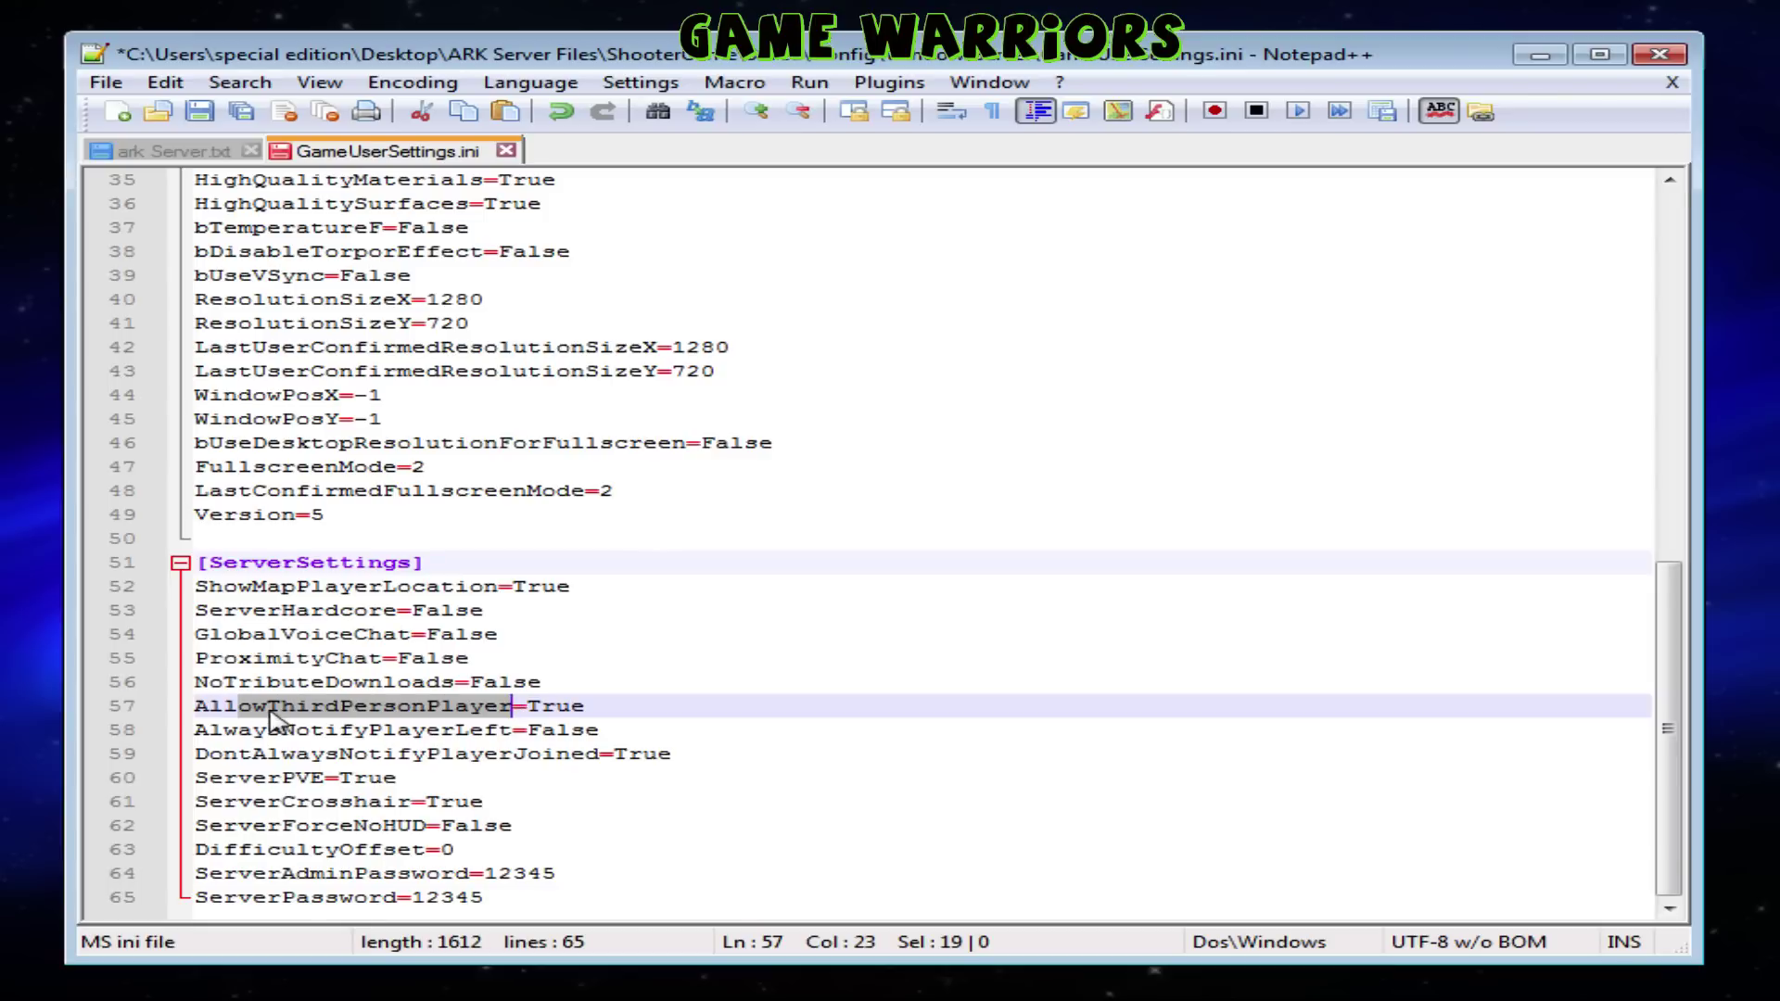
{"action": "left_click_drag", "start_coordinate": [527, 706], "coordinate": [586, 707]}
{"action": "left_click_drag", "start_coordinate": [341, 733], "coordinate": [356, 732]}
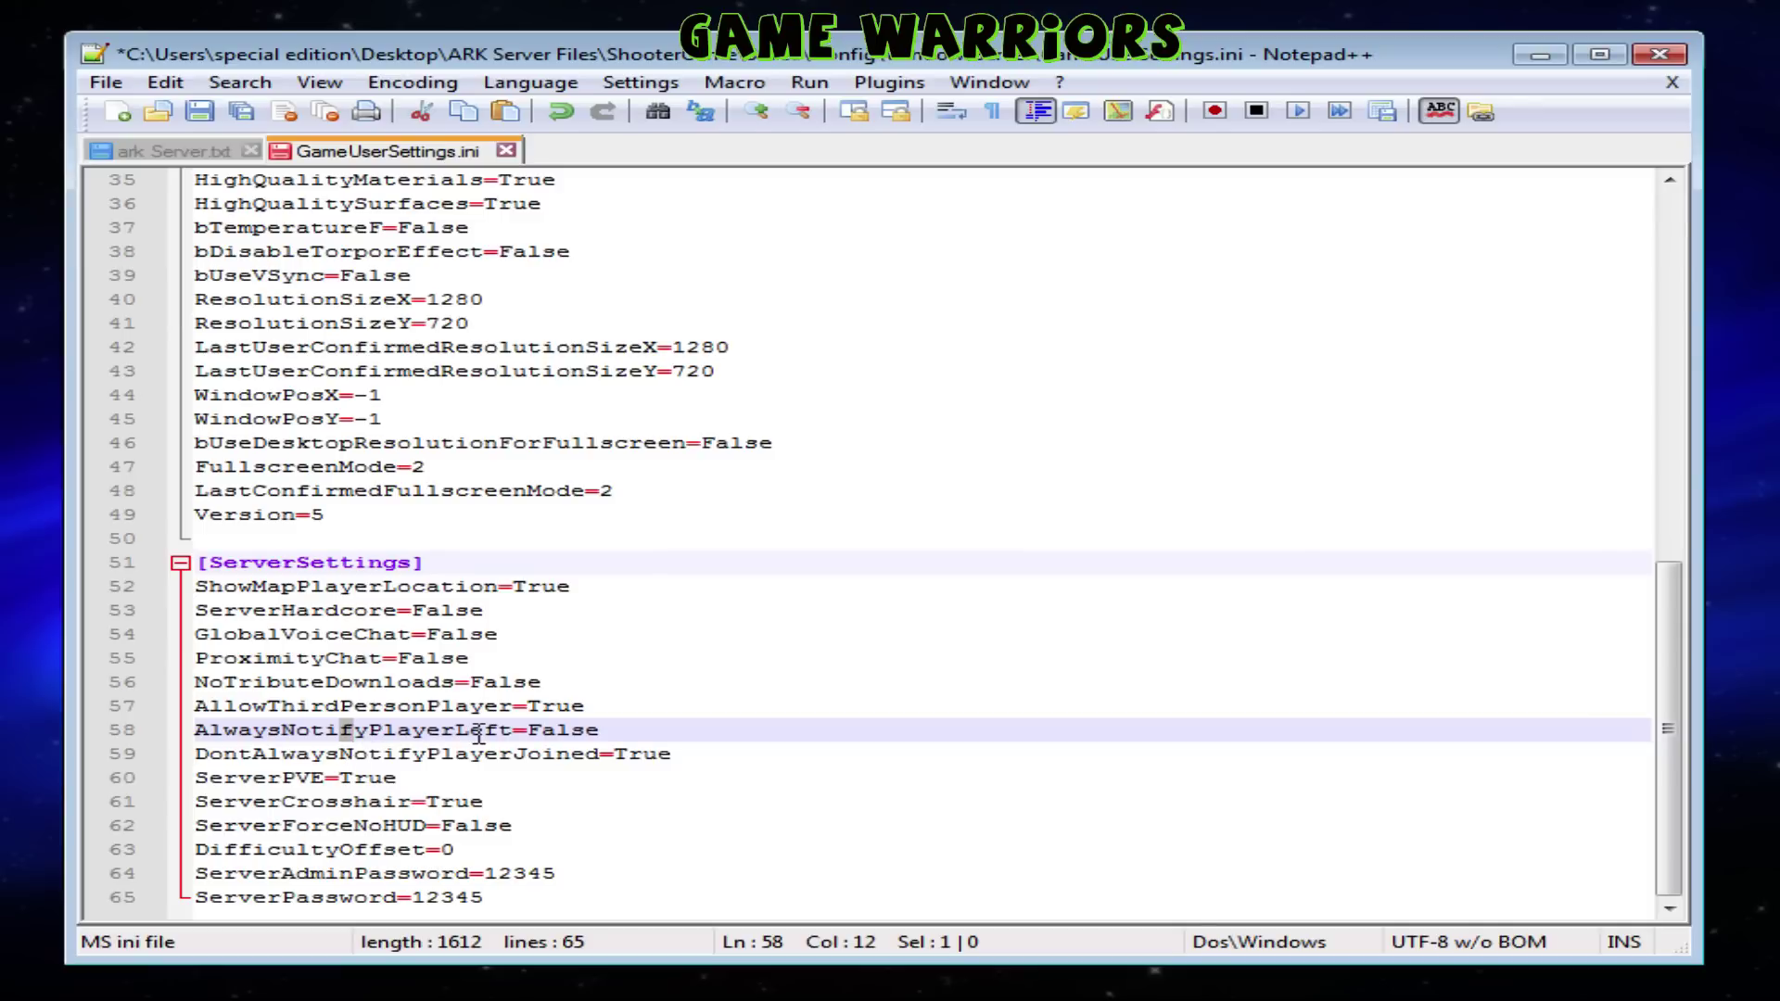
{"action": "mouse_move", "coordinate": [470, 733]}
{"action": "left_mouse_down"}
{"action": "mouse_move", "coordinate": [543, 732]}
{"action": "mouse_move", "coordinate": [497, 753]}
{"action": "left_mouse_up"}
{"action": "mouse_move", "coordinate": [325, 779]}
{"action": "left_mouse_down"}
{"action": "mouse_move", "coordinate": [353, 779]}
{"action": "mouse_move", "coordinate": [368, 826]}
{"action": "mouse_move", "coordinate": [353, 849]}
{"action": "left_mouse_up"}
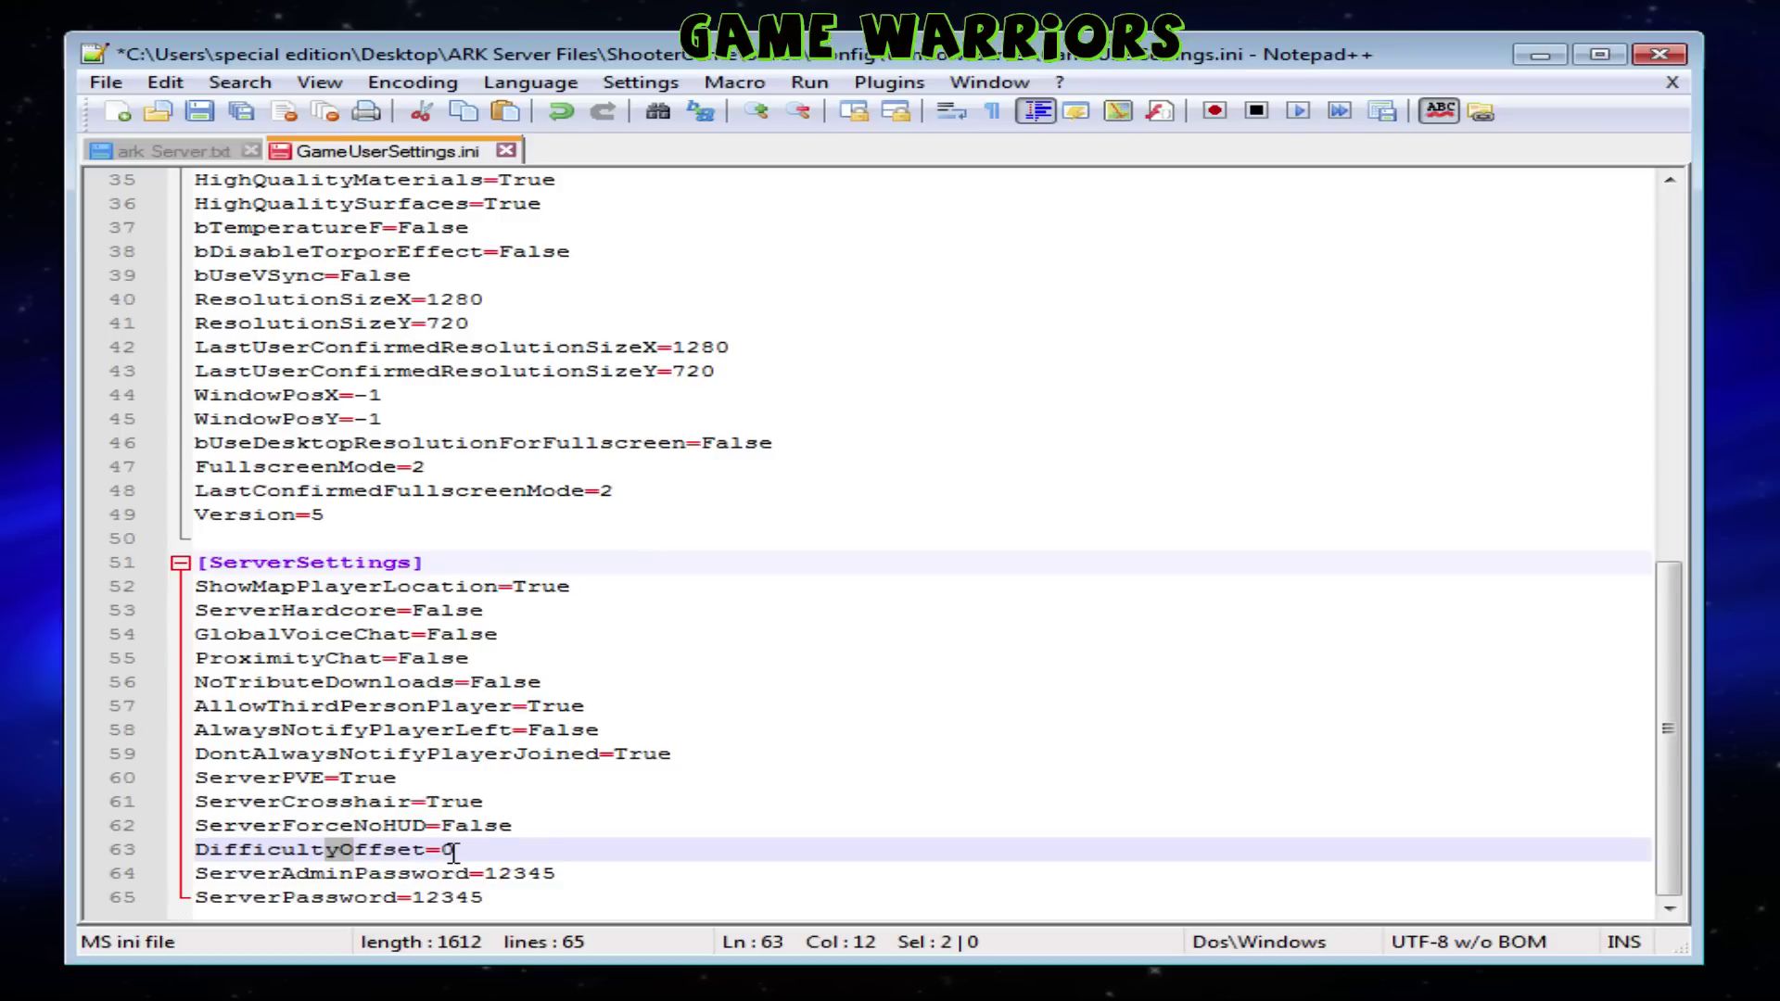
{"action": "left_click", "coordinate": [460, 873]}
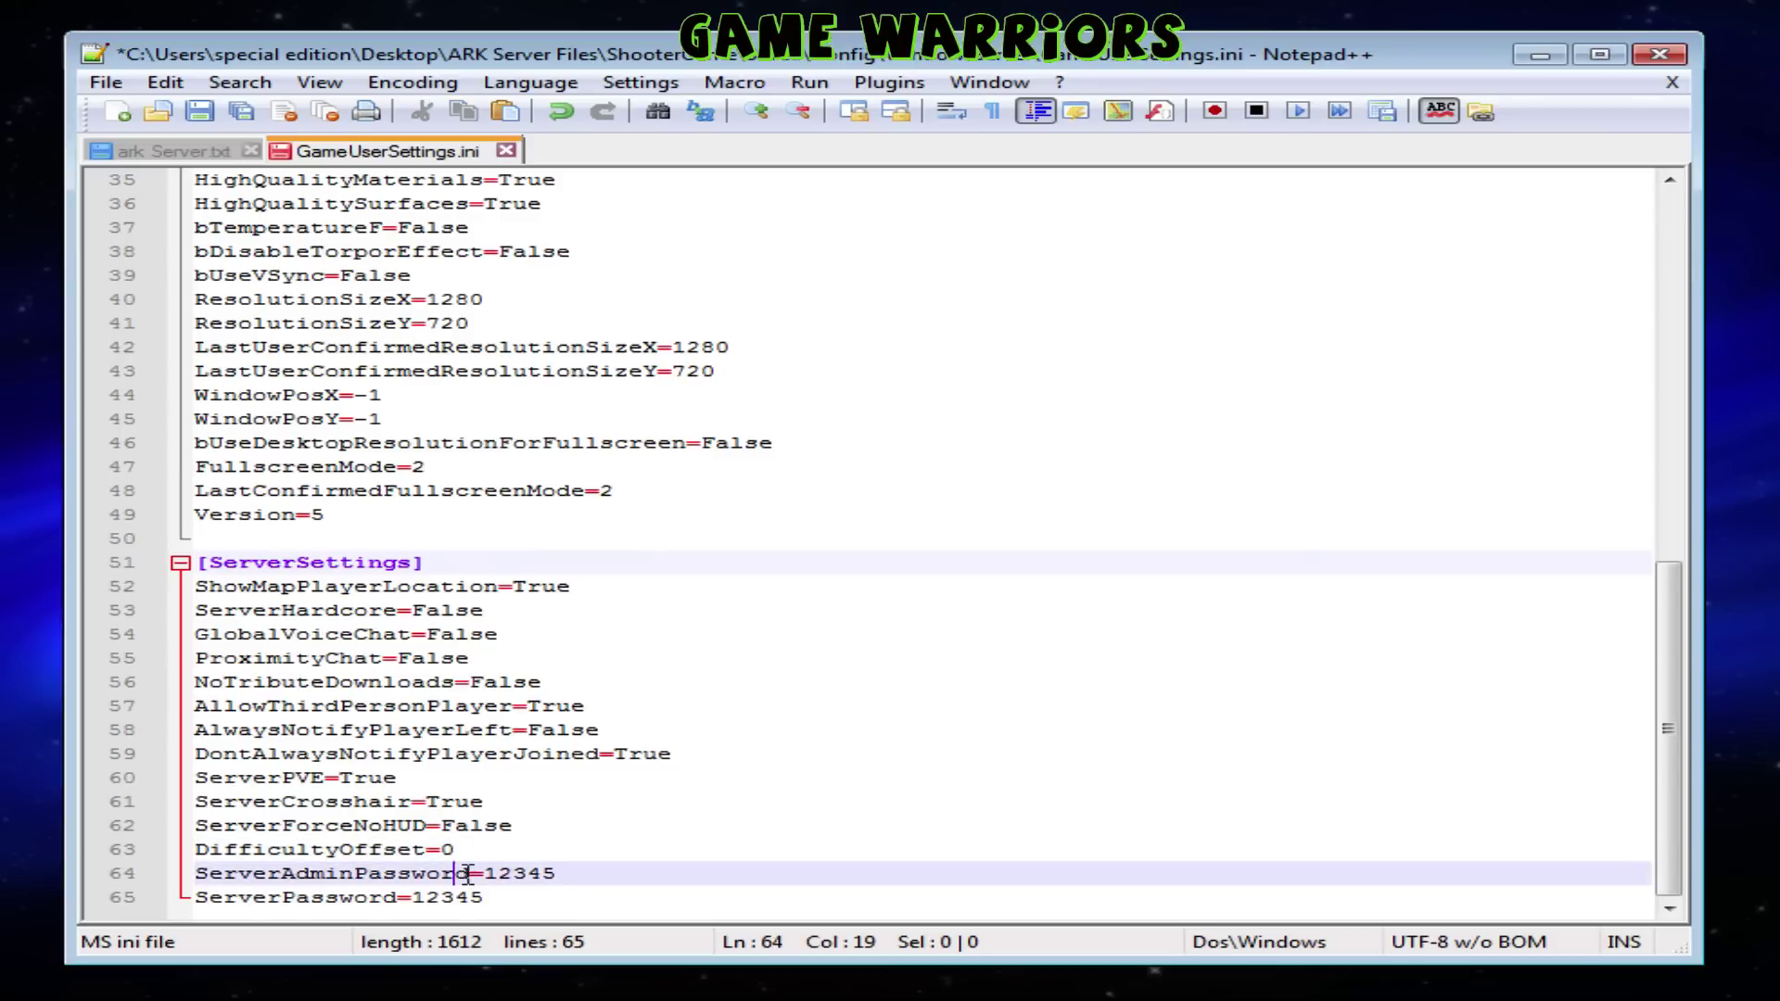
{"action": "left_click_drag", "start_coordinate": [468, 873], "coordinate": [559, 876]}
{"action": "mouse_move", "coordinate": [398, 898]}
{"action": "left_mouse_down"}
{"action": "mouse_move", "coordinate": [415, 907]}
{"action": "mouse_move", "coordinate": [426, 874]}
{"action": "mouse_move", "coordinate": [425, 897]}
{"action": "left_mouse_up"}
{"action": "left_click", "coordinate": [499, 898]}
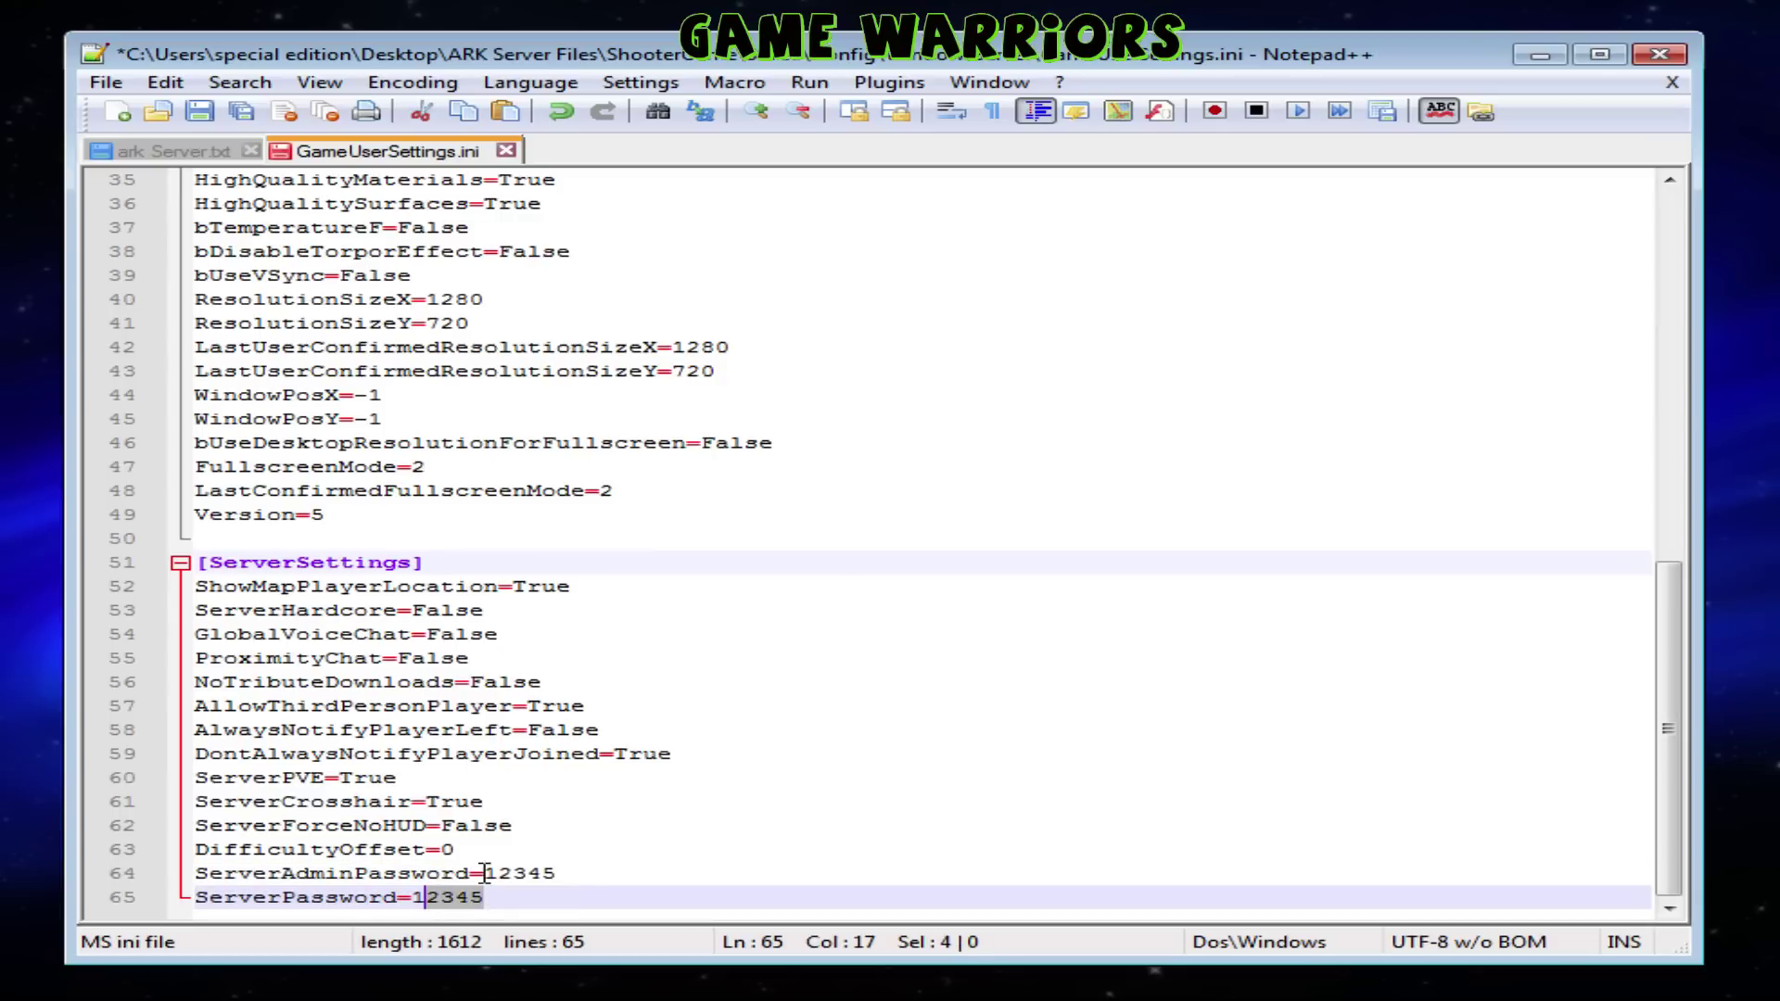
{"action": "left_click", "coordinate": [510, 851]}
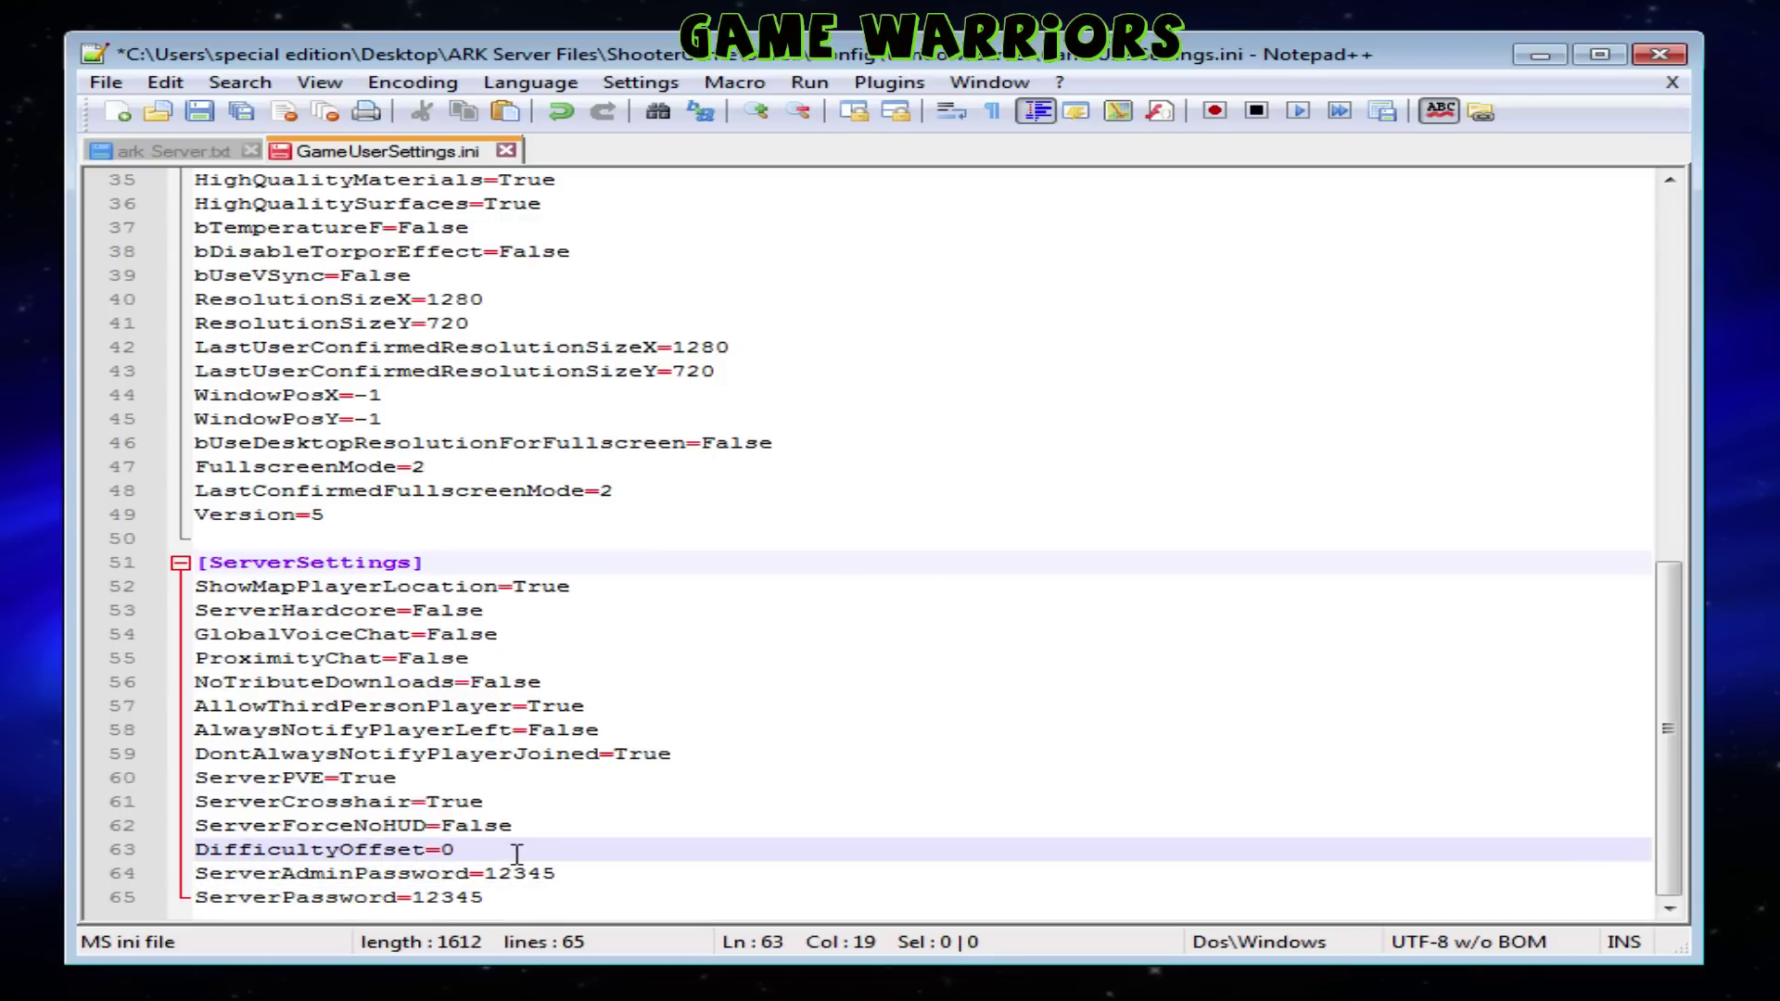
Minimize Notepad++ and return Explorer to ShooterGame\Binaries\Win64.
{"action": "left_click", "coordinate": [1541, 58]}
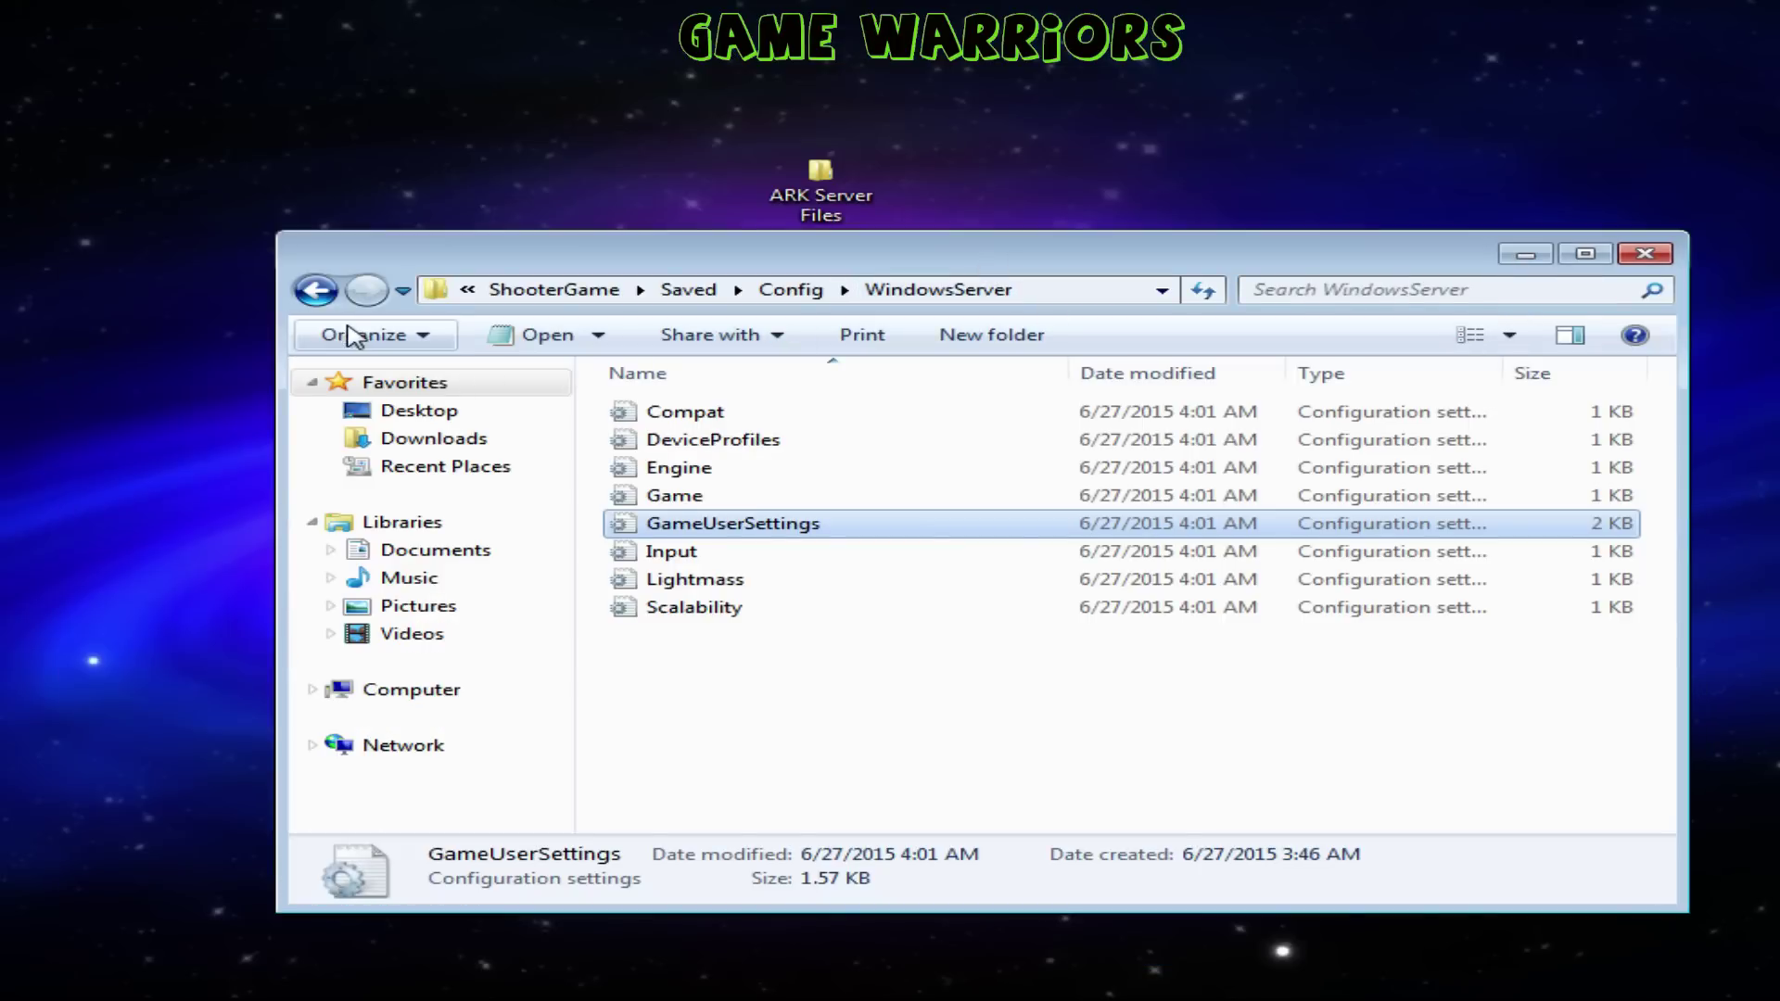
{"action": "left_click", "coordinate": [315, 291]}
{"action": "left_click", "coordinate": [580, 291]}
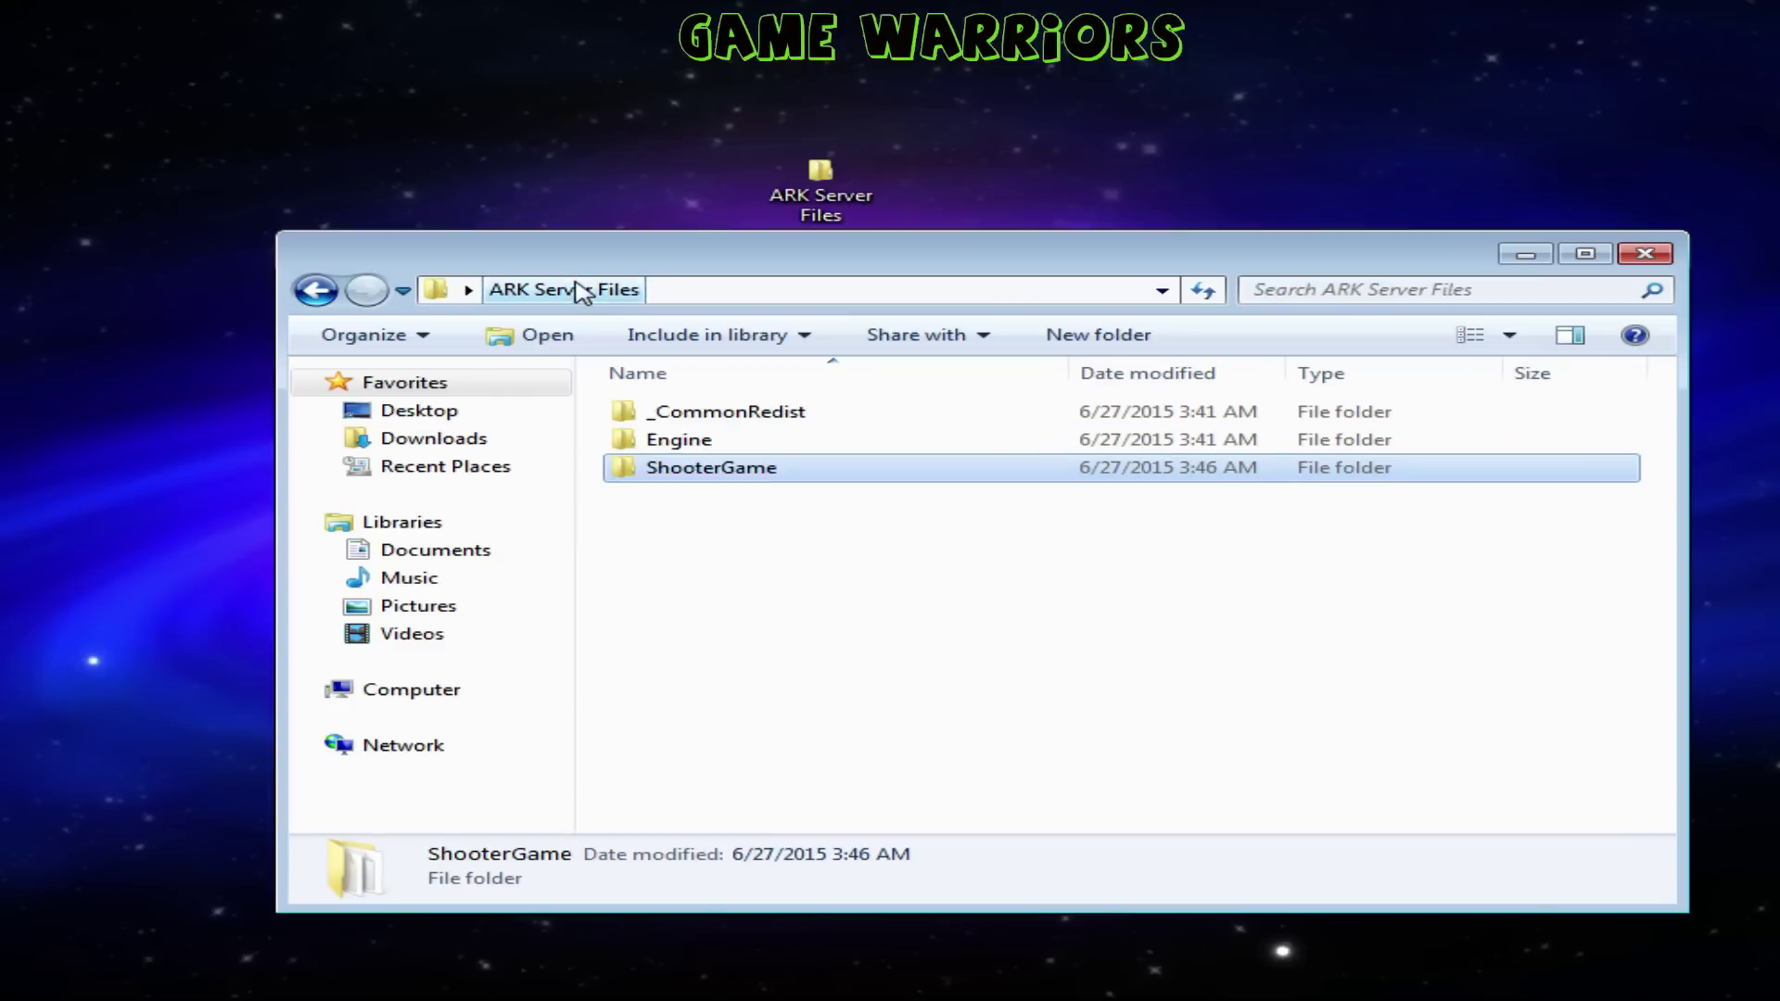
{"action": "double_click", "coordinate": [735, 471]}
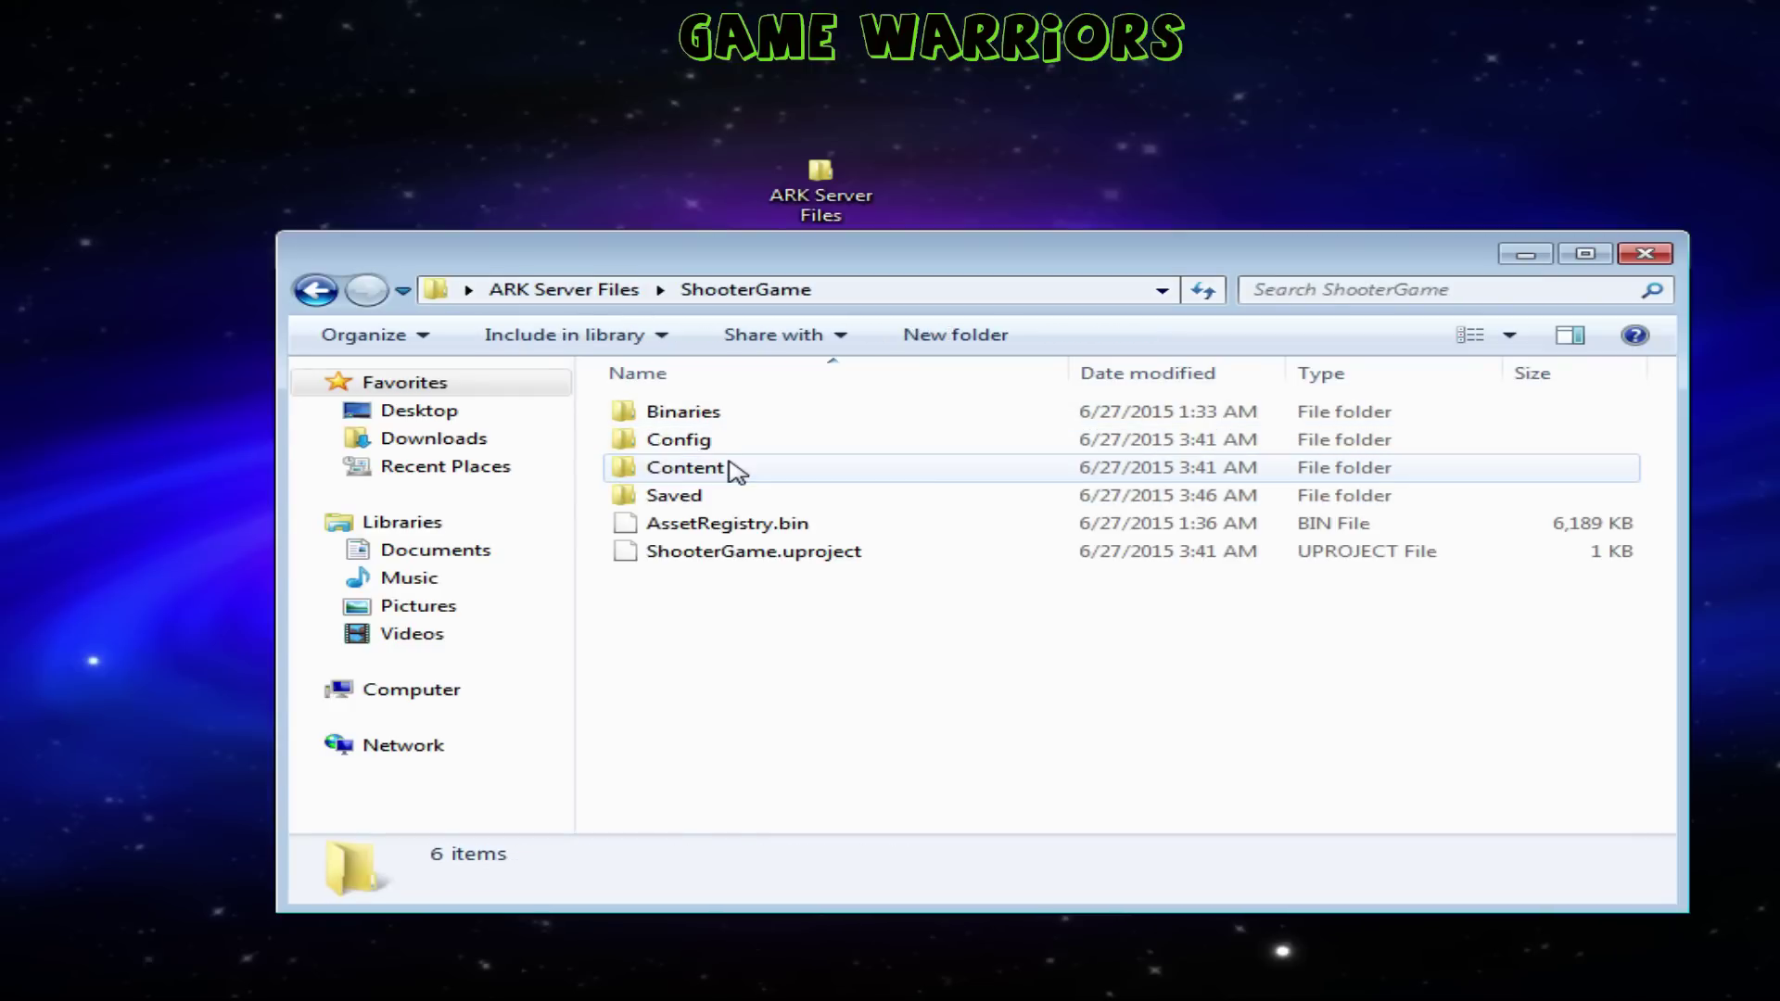
{"action": "double_click", "coordinate": [720, 414]}
{"action": "double_click", "coordinate": [733, 427]}
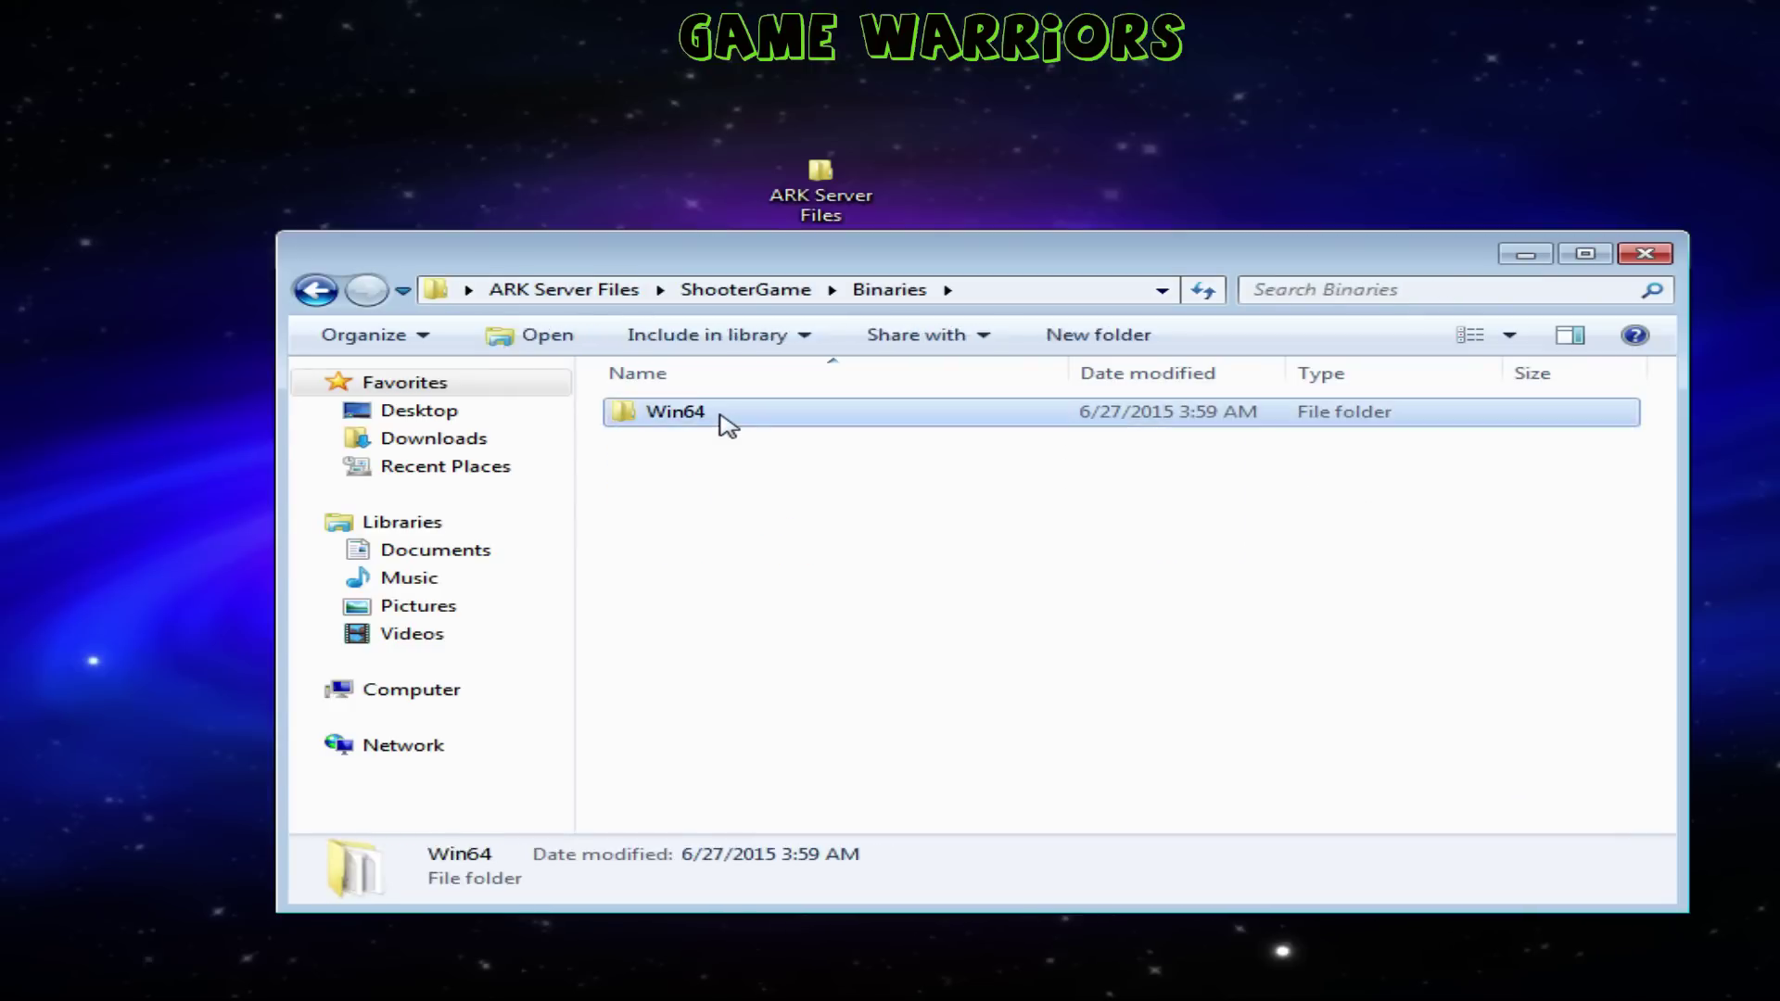
{"action": "scroll", "coordinate": [890, 692], "scroll_direction": "down", "scroll_amount": 1}
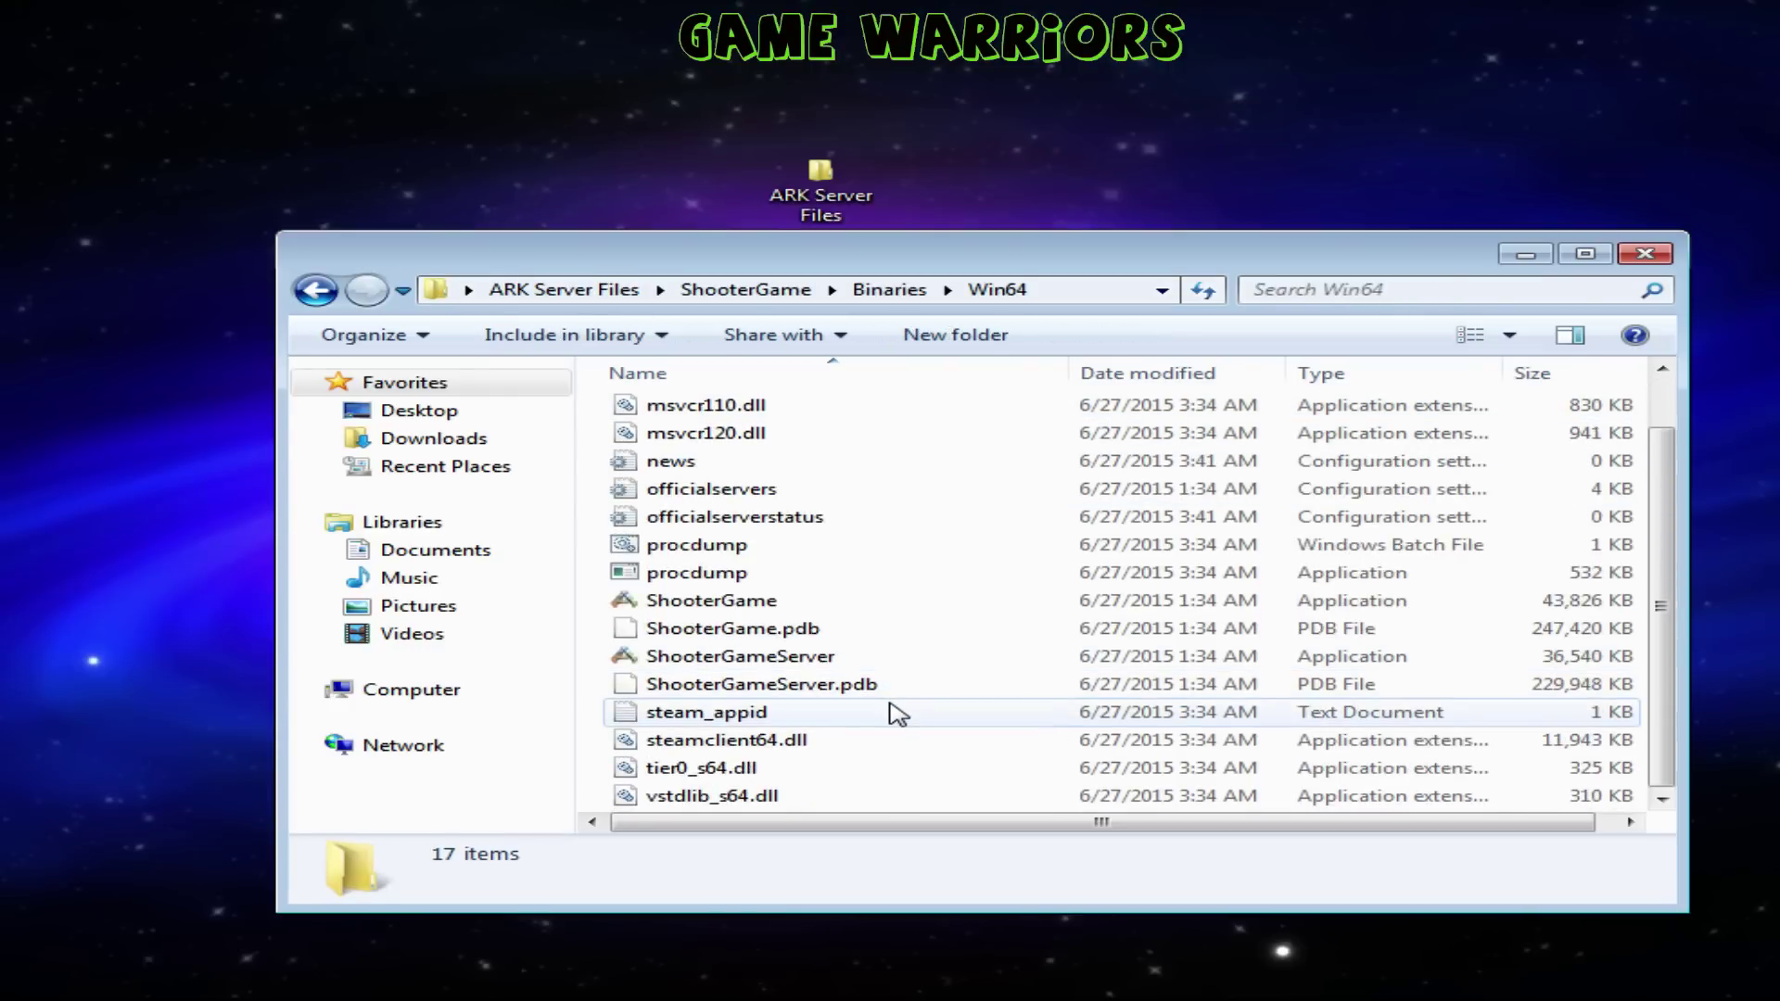
{"action": "scroll", "coordinate": [892, 714], "scroll_direction": "up", "scroll_amount": 1}
{"action": "scroll", "coordinate": [892, 710], "scroll_direction": "down", "scroll_amount": 1}
{"action": "scroll", "coordinate": [892, 712], "scroll_direction": "up", "scroll_amount": 1}
Move the Explorer window aside, reposition the ArkServerStart desktop icon, and show its actions.
{"action": "mouse_move", "coordinate": [888, 271]}
{"action": "left_mouse_down"}
{"action": "mouse_move", "coordinate": [899, 327]}
{"action": "mouse_move", "coordinate": [847, 362]}
{"action": "mouse_move", "coordinate": [821, 335]}
{"action": "left_mouse_up"}
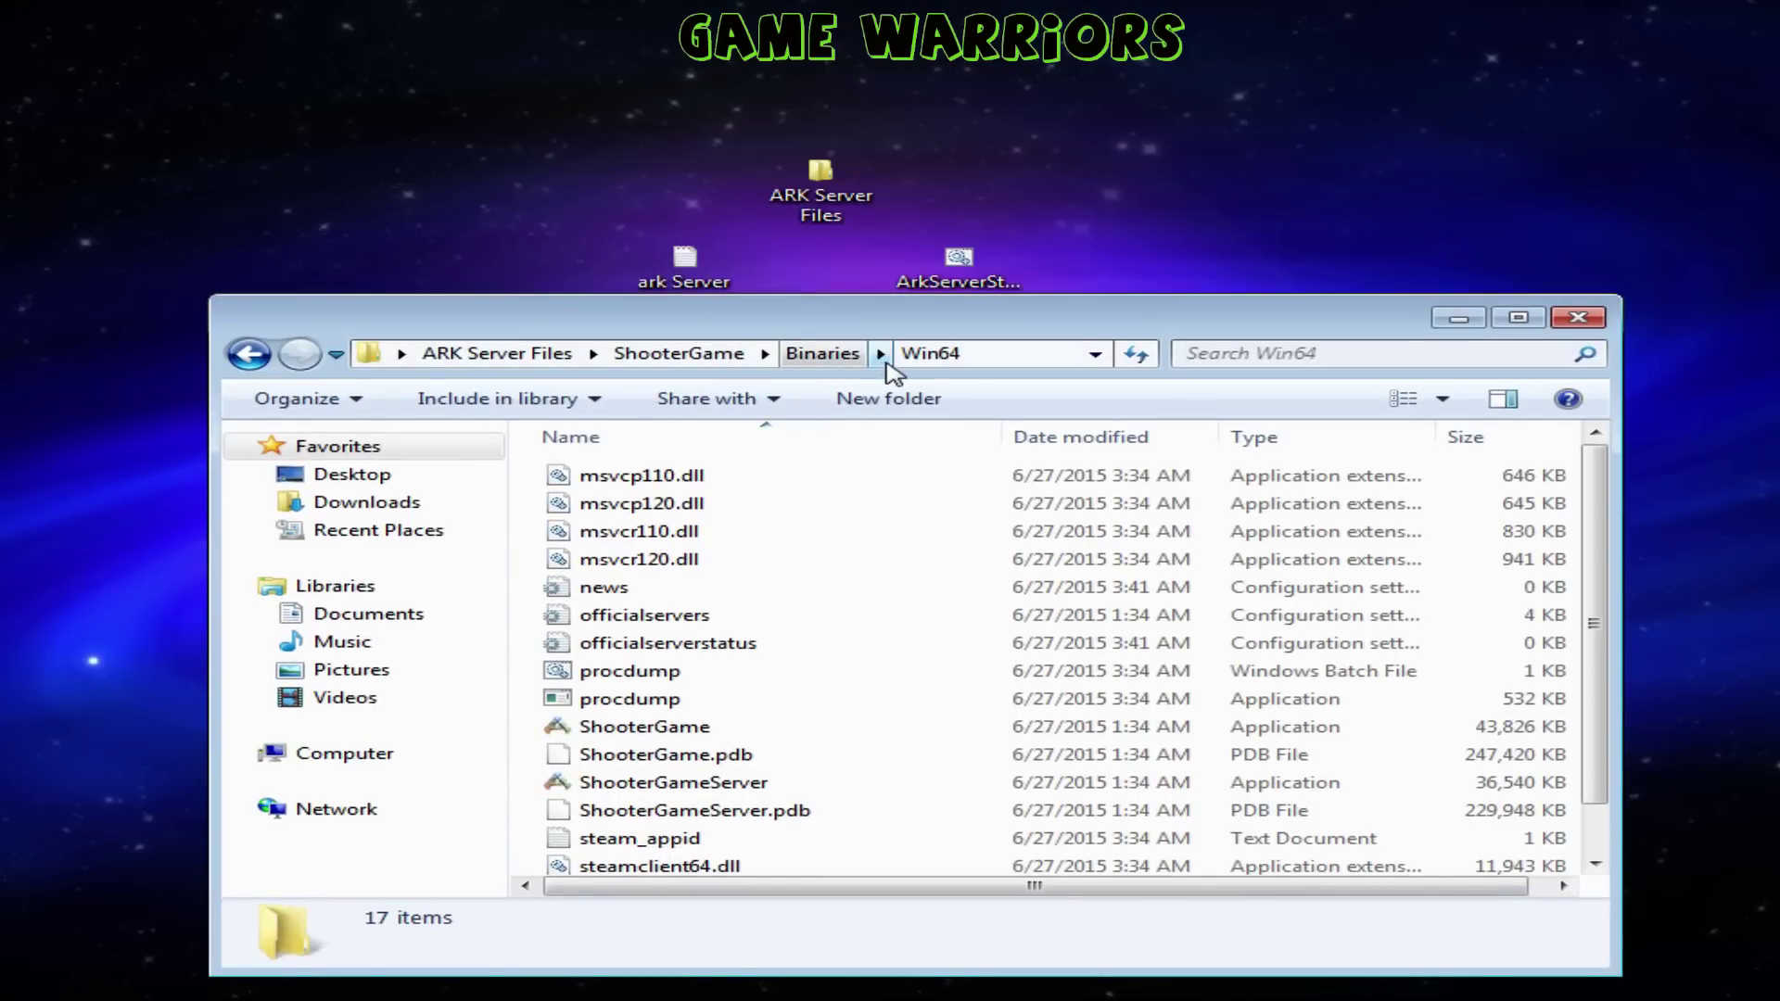
{"action": "left_click", "coordinate": [959, 264]}
{"action": "left_click_drag", "start_coordinate": [1003, 206], "coordinate": [1004, 208]}
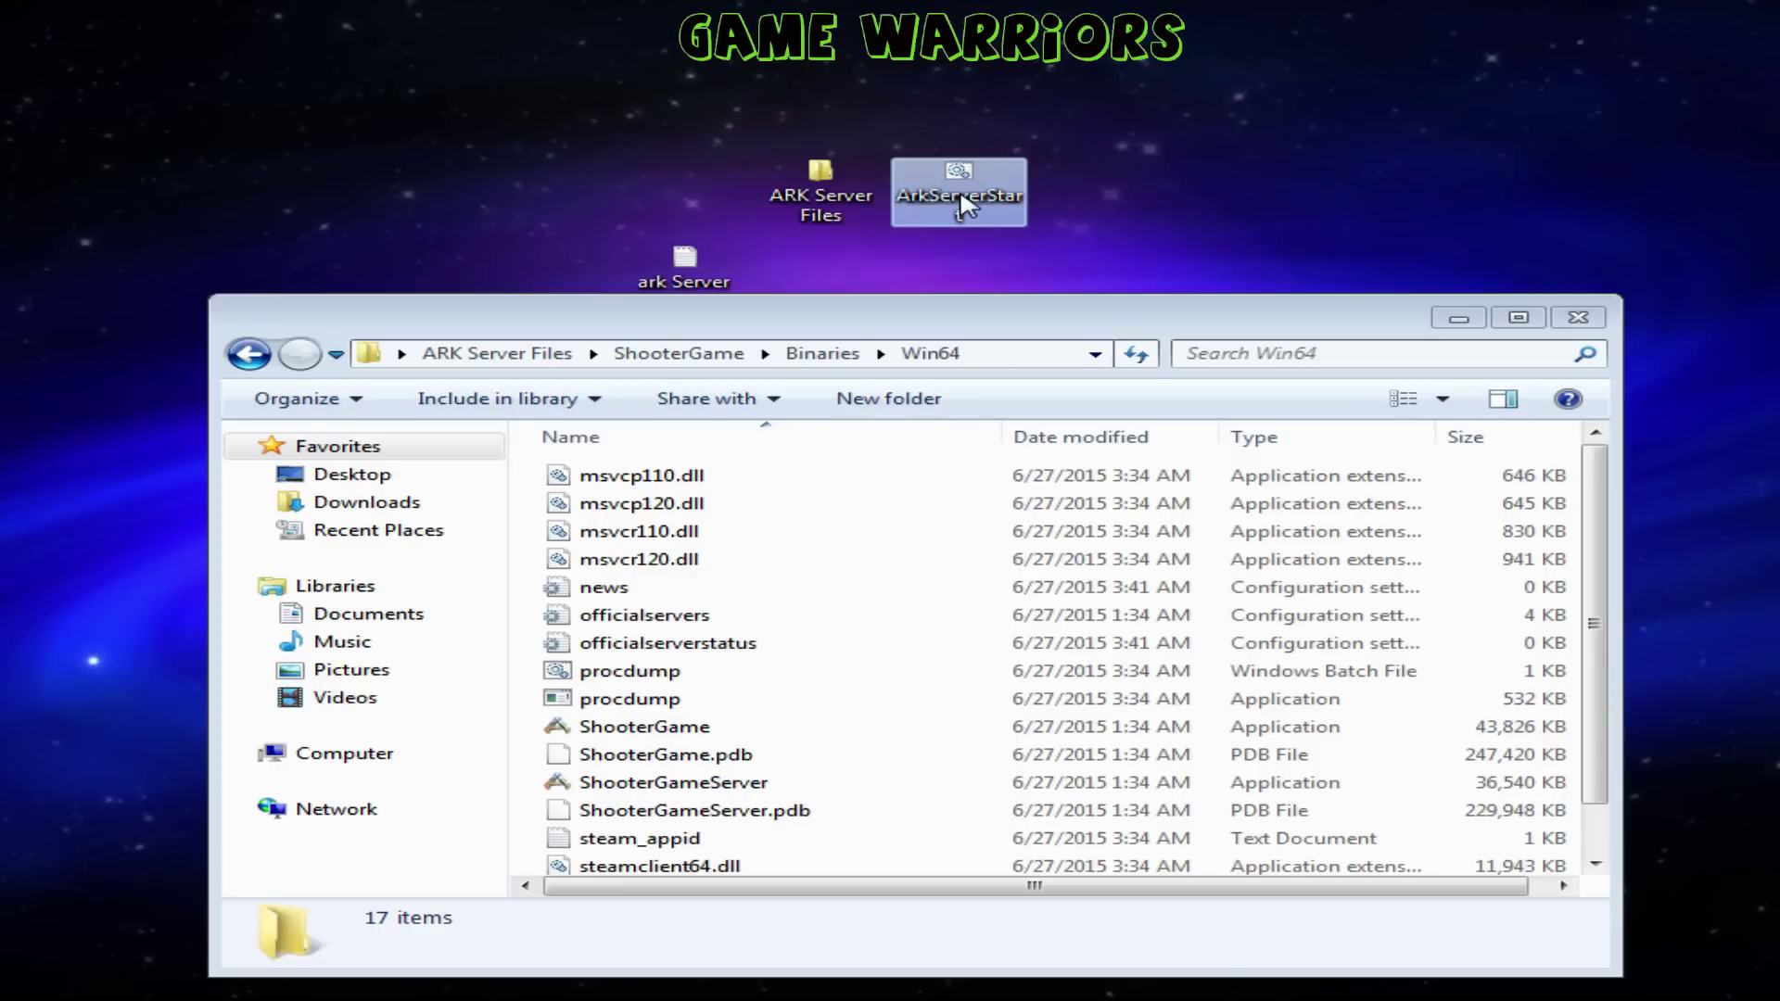
{"action": "right_click", "coordinate": [960, 201]}
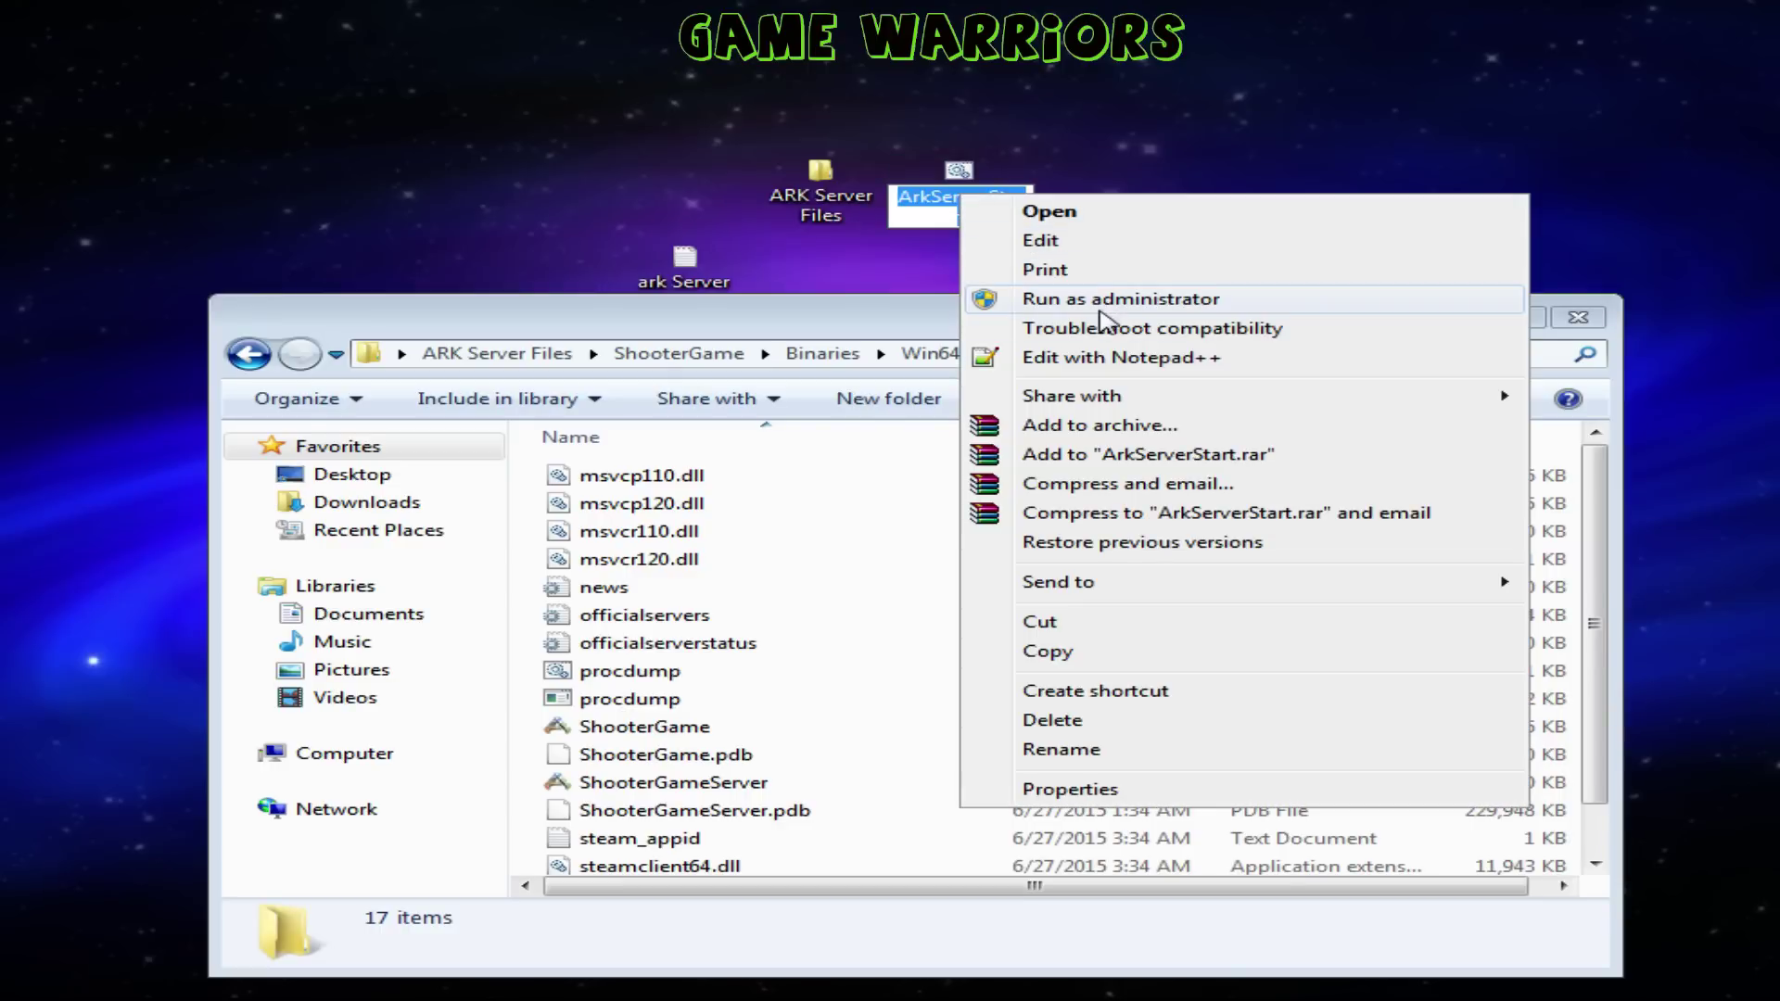
Open ArkServerStart.bat in Notepad++ and change SessionName from Game_Warriors to 'My server'.
{"action": "left_click", "coordinate": [1120, 361]}
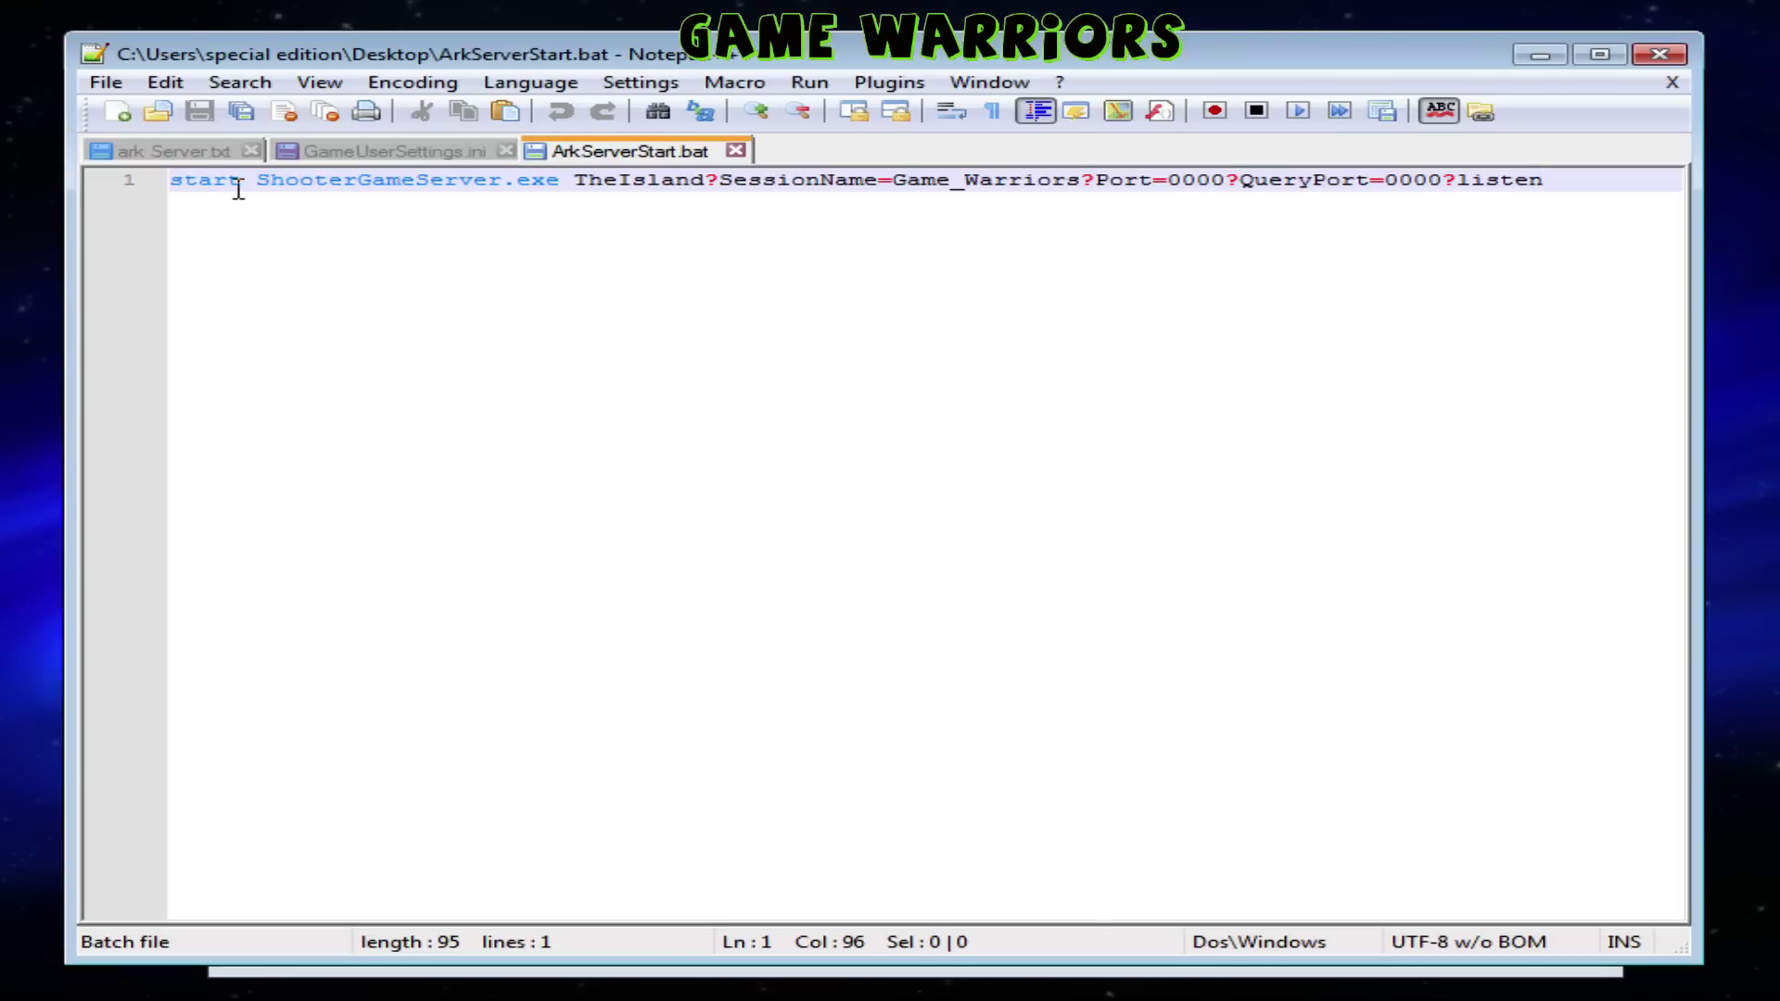
{"action": "left_click_drag", "start_coordinate": [176, 182], "coordinate": [1090, 184]}
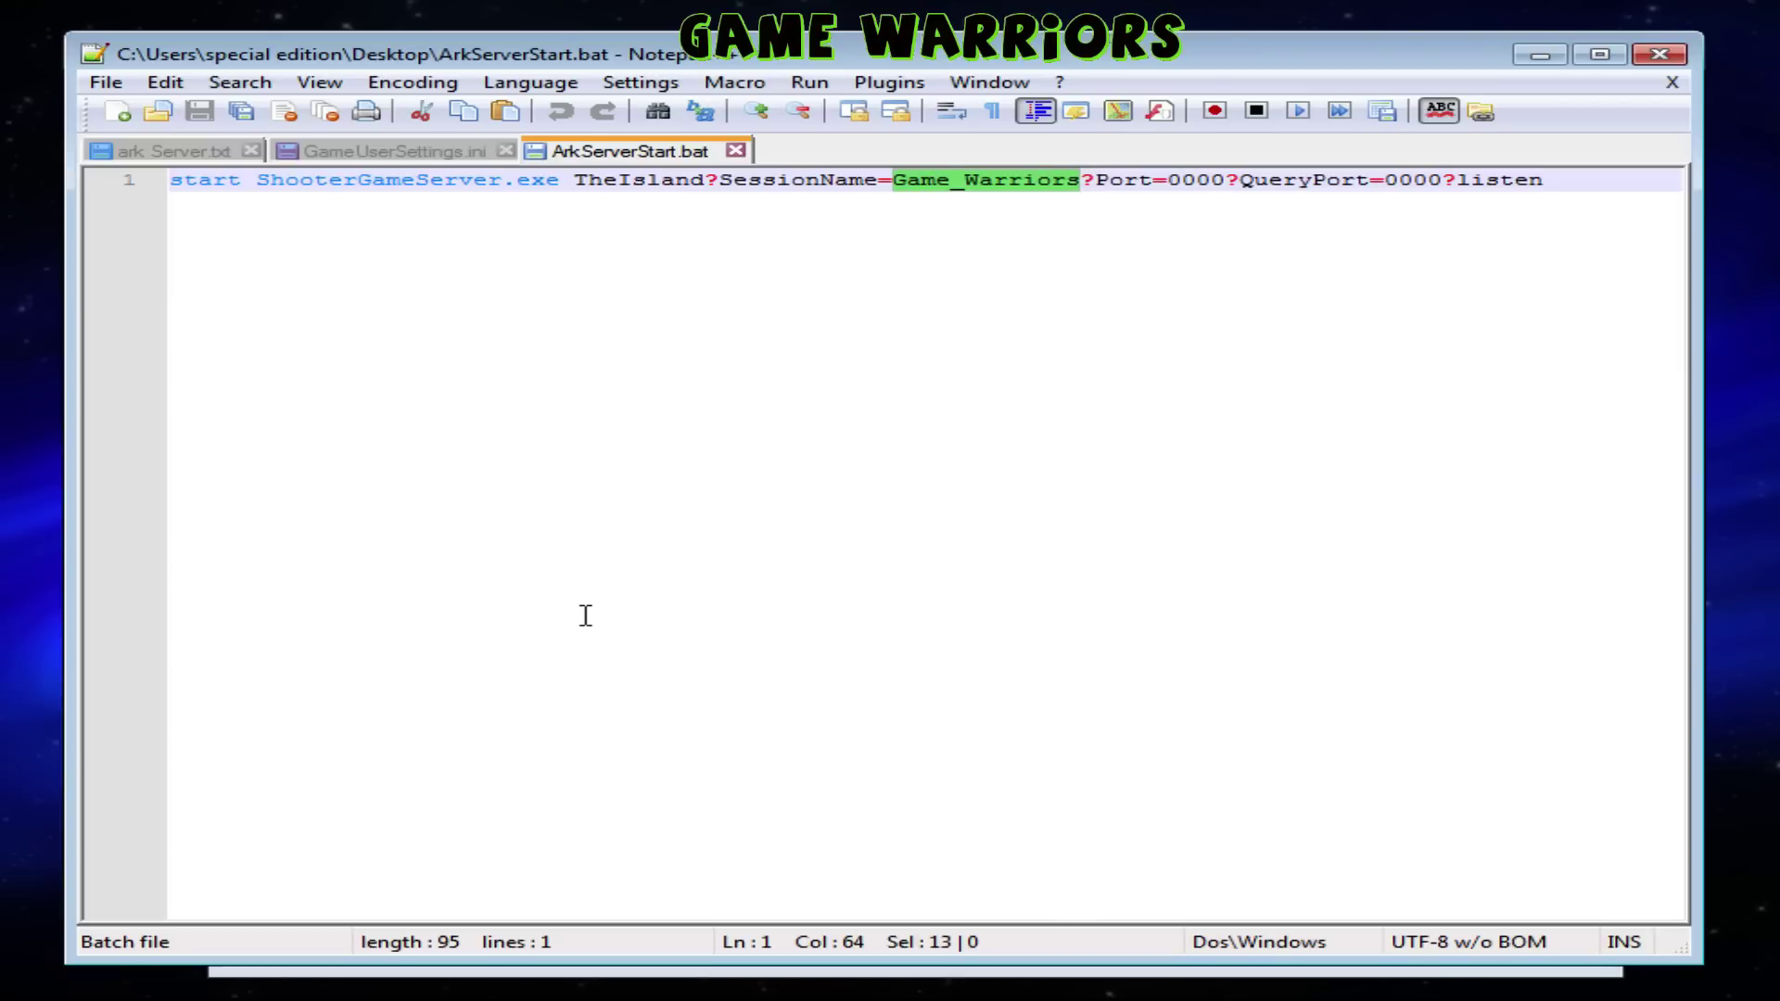
{"action": "key", "text": "Delete"}
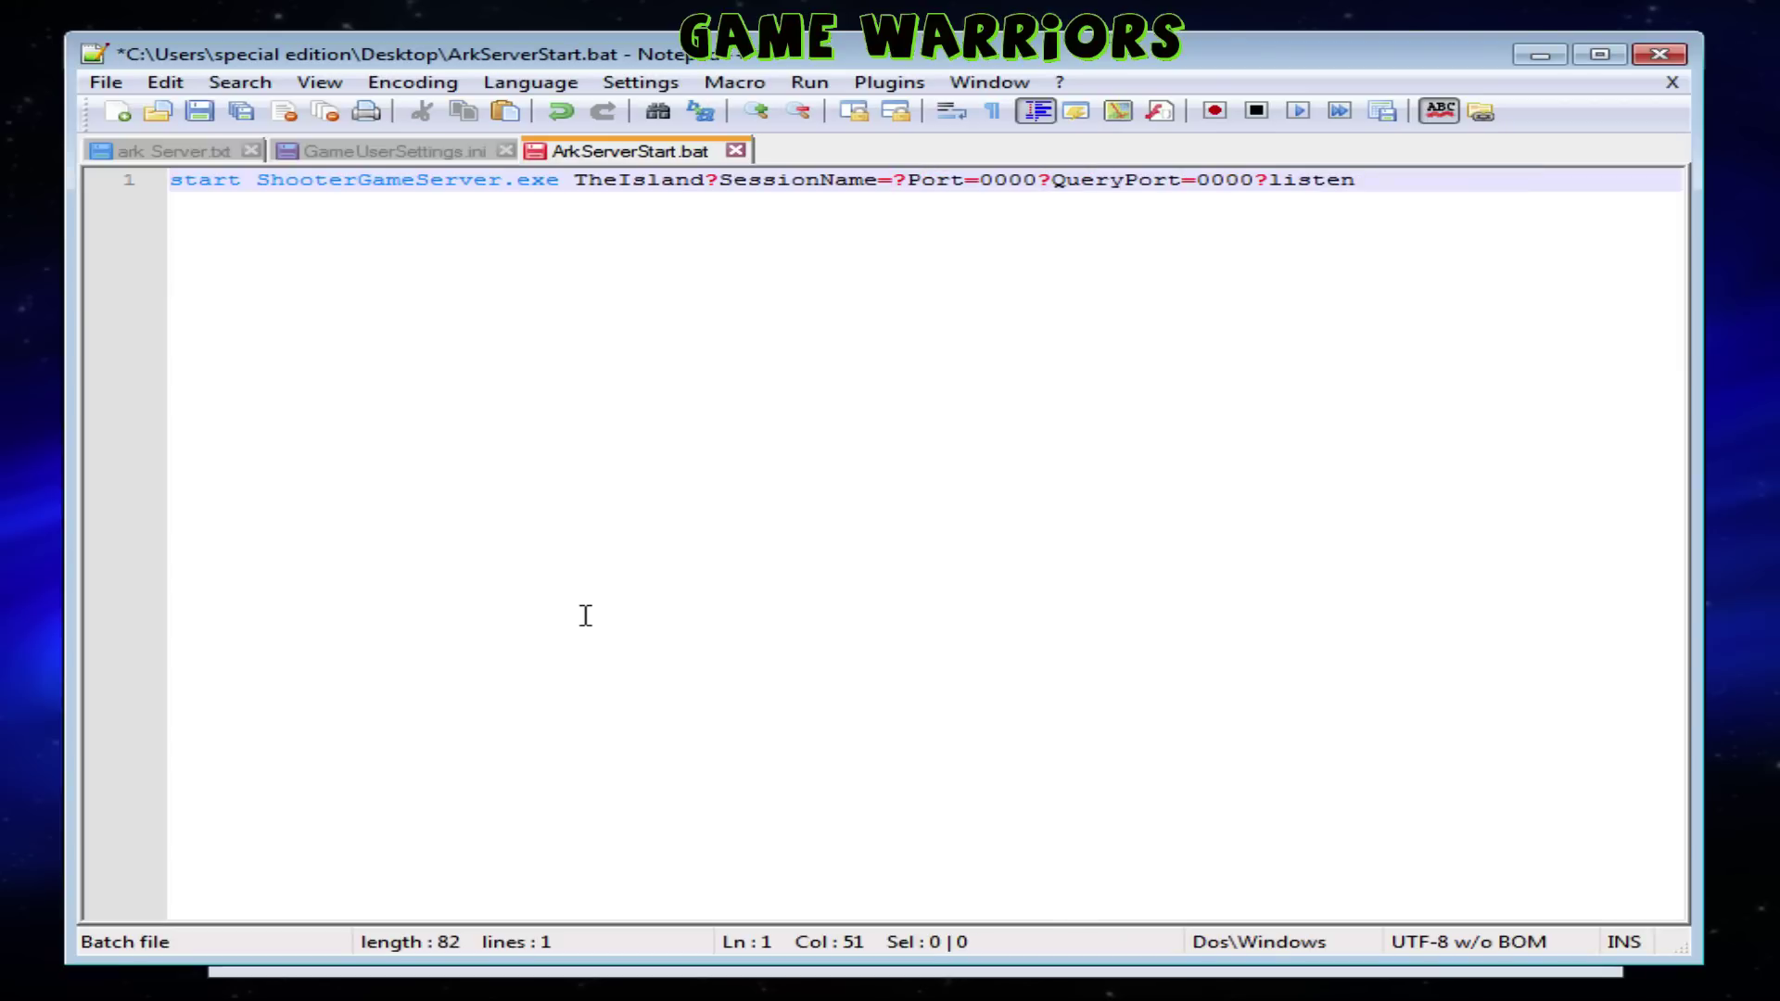
{"action": "type", "text": "My ser"}
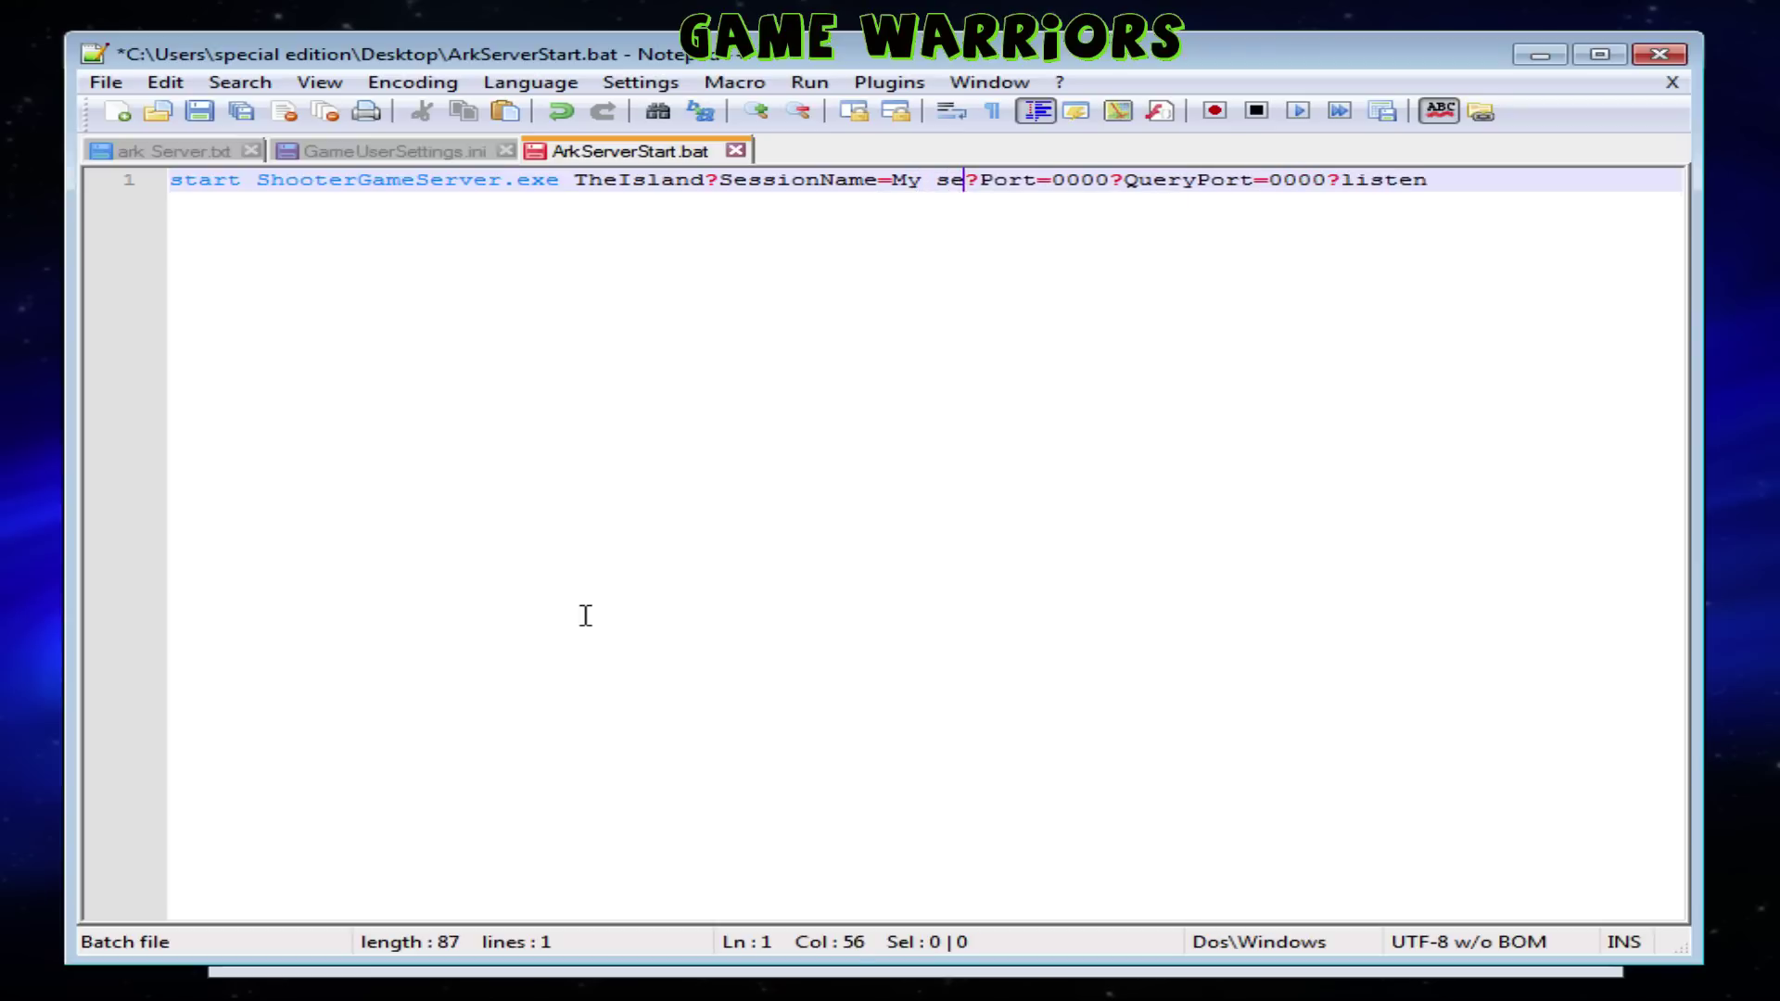
{"action": "type", "text": "ver"}
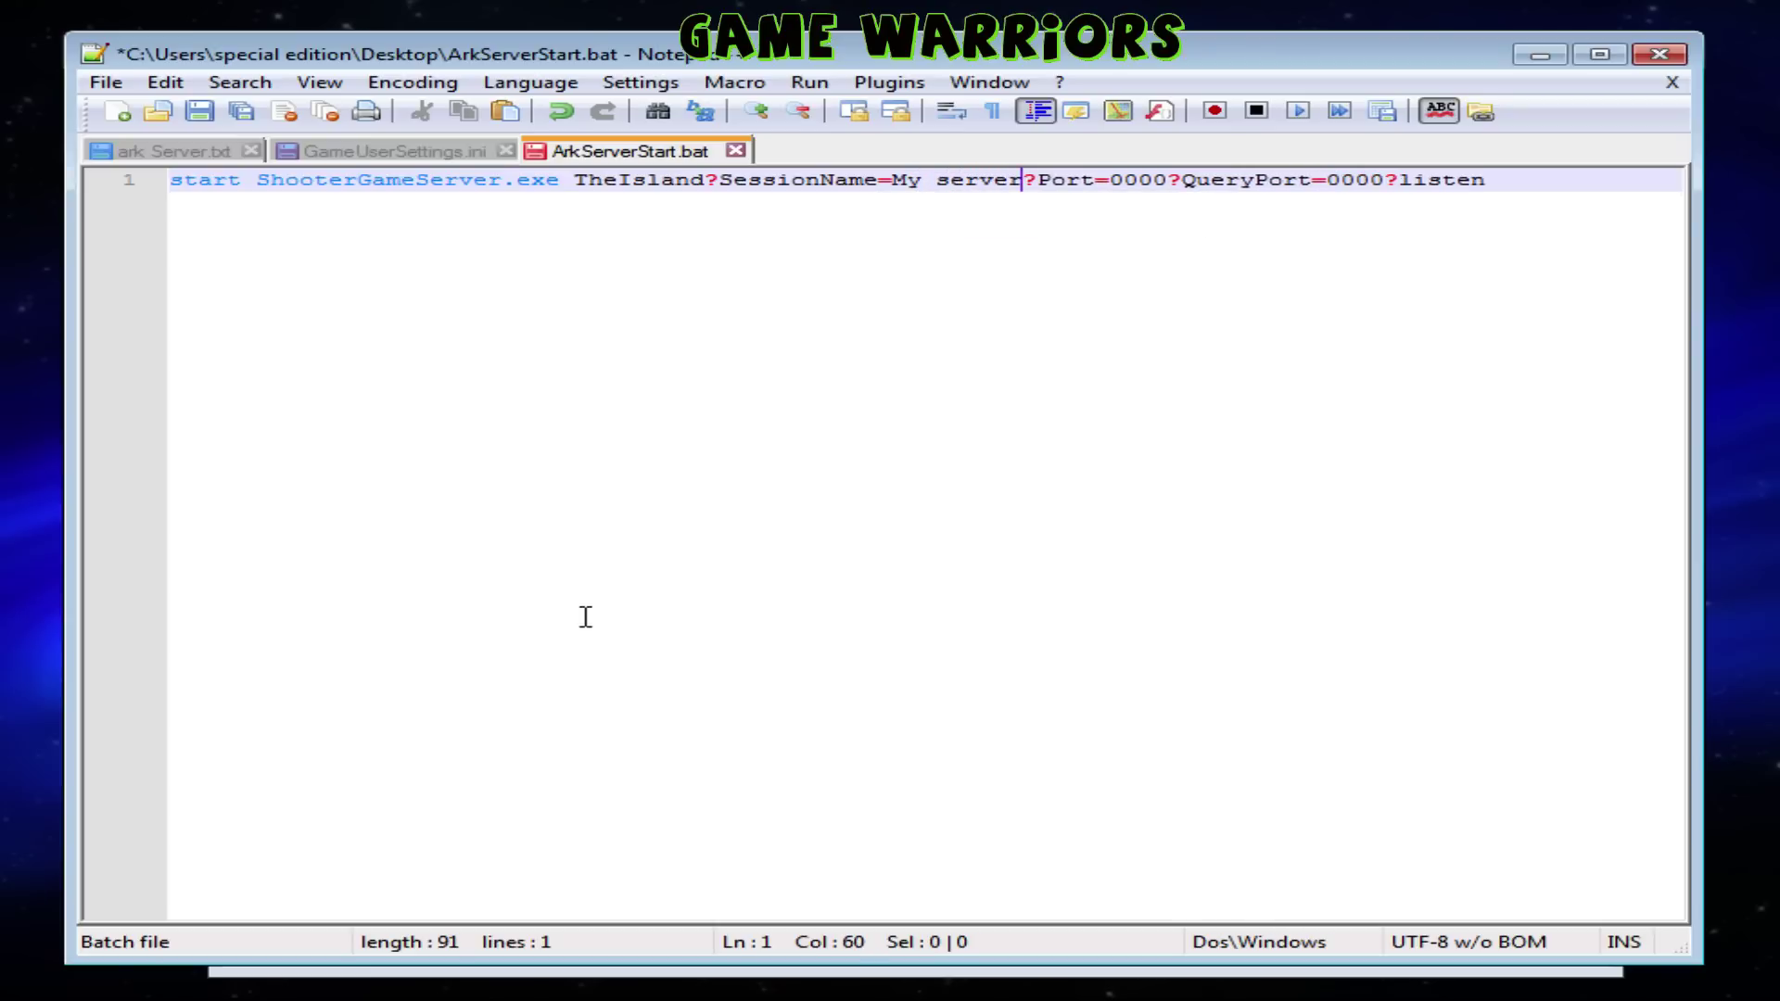
{"action": "key", "text": "End"}
{"action": "left_click_drag", "start_coordinate": [1113, 181], "coordinate": [1165, 184]}
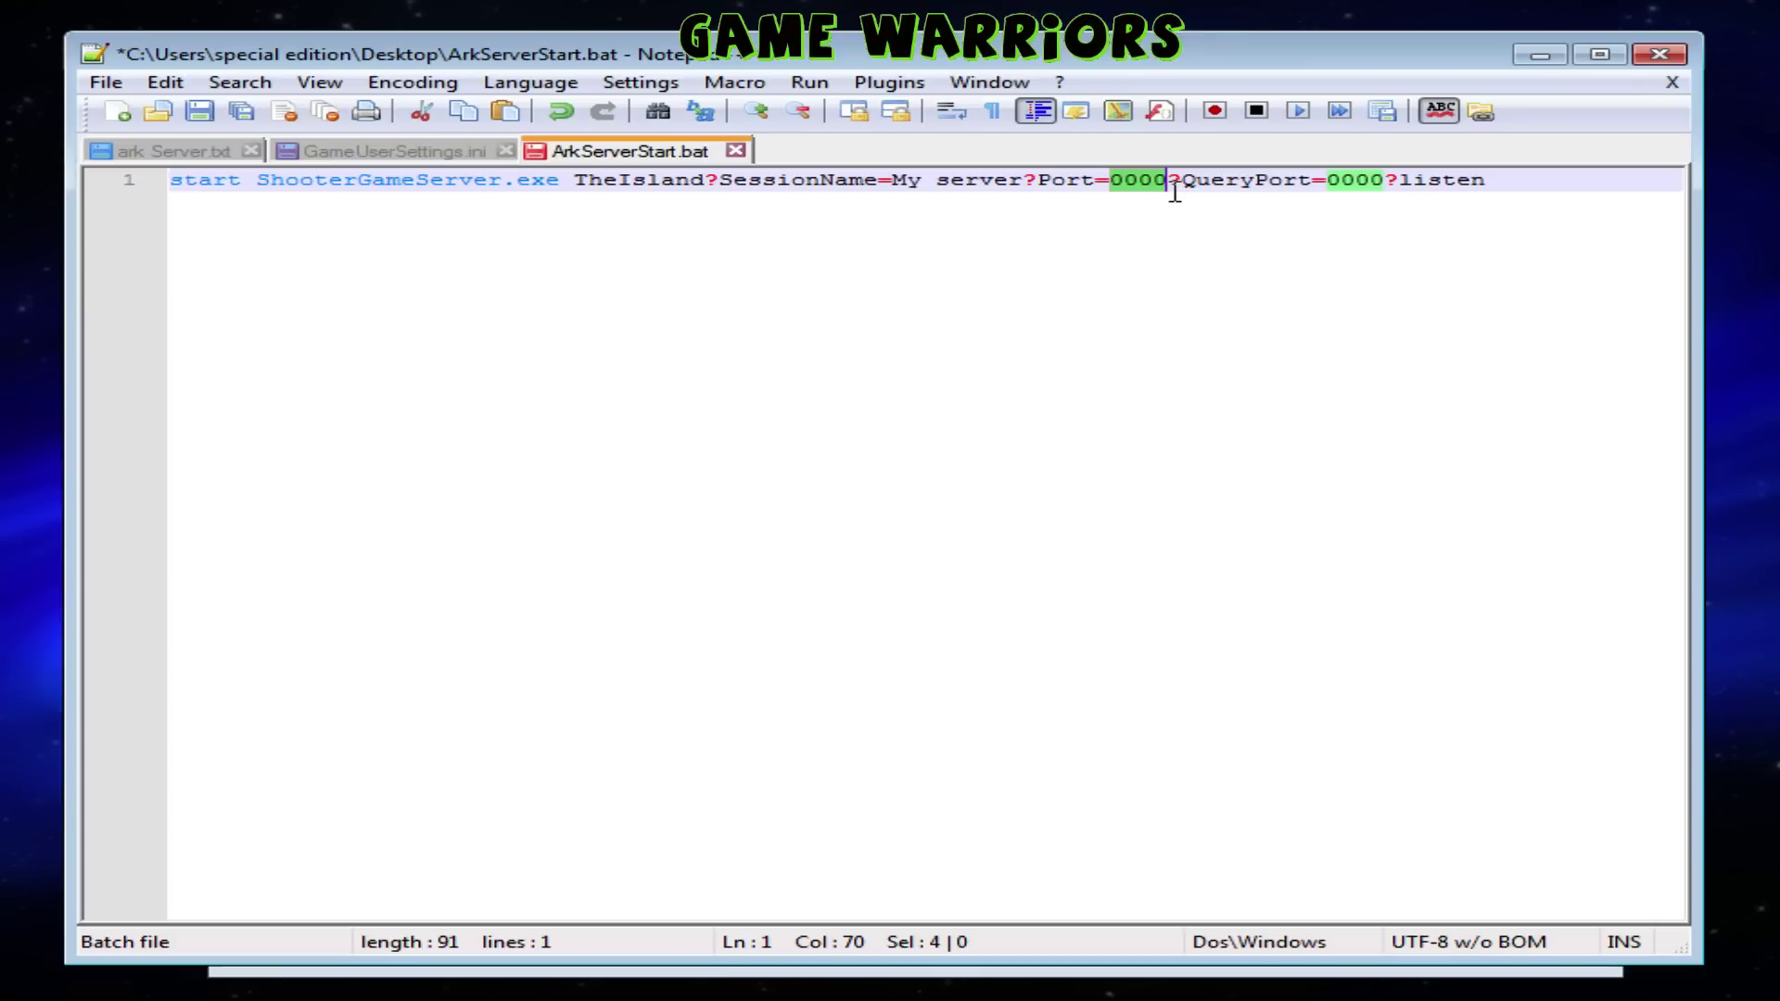
Set Port to 5050 and QueryPort to 5051, save ArkServerStart.bat, and close Notepad++.
{"action": "key", "text": "BackSpace"}
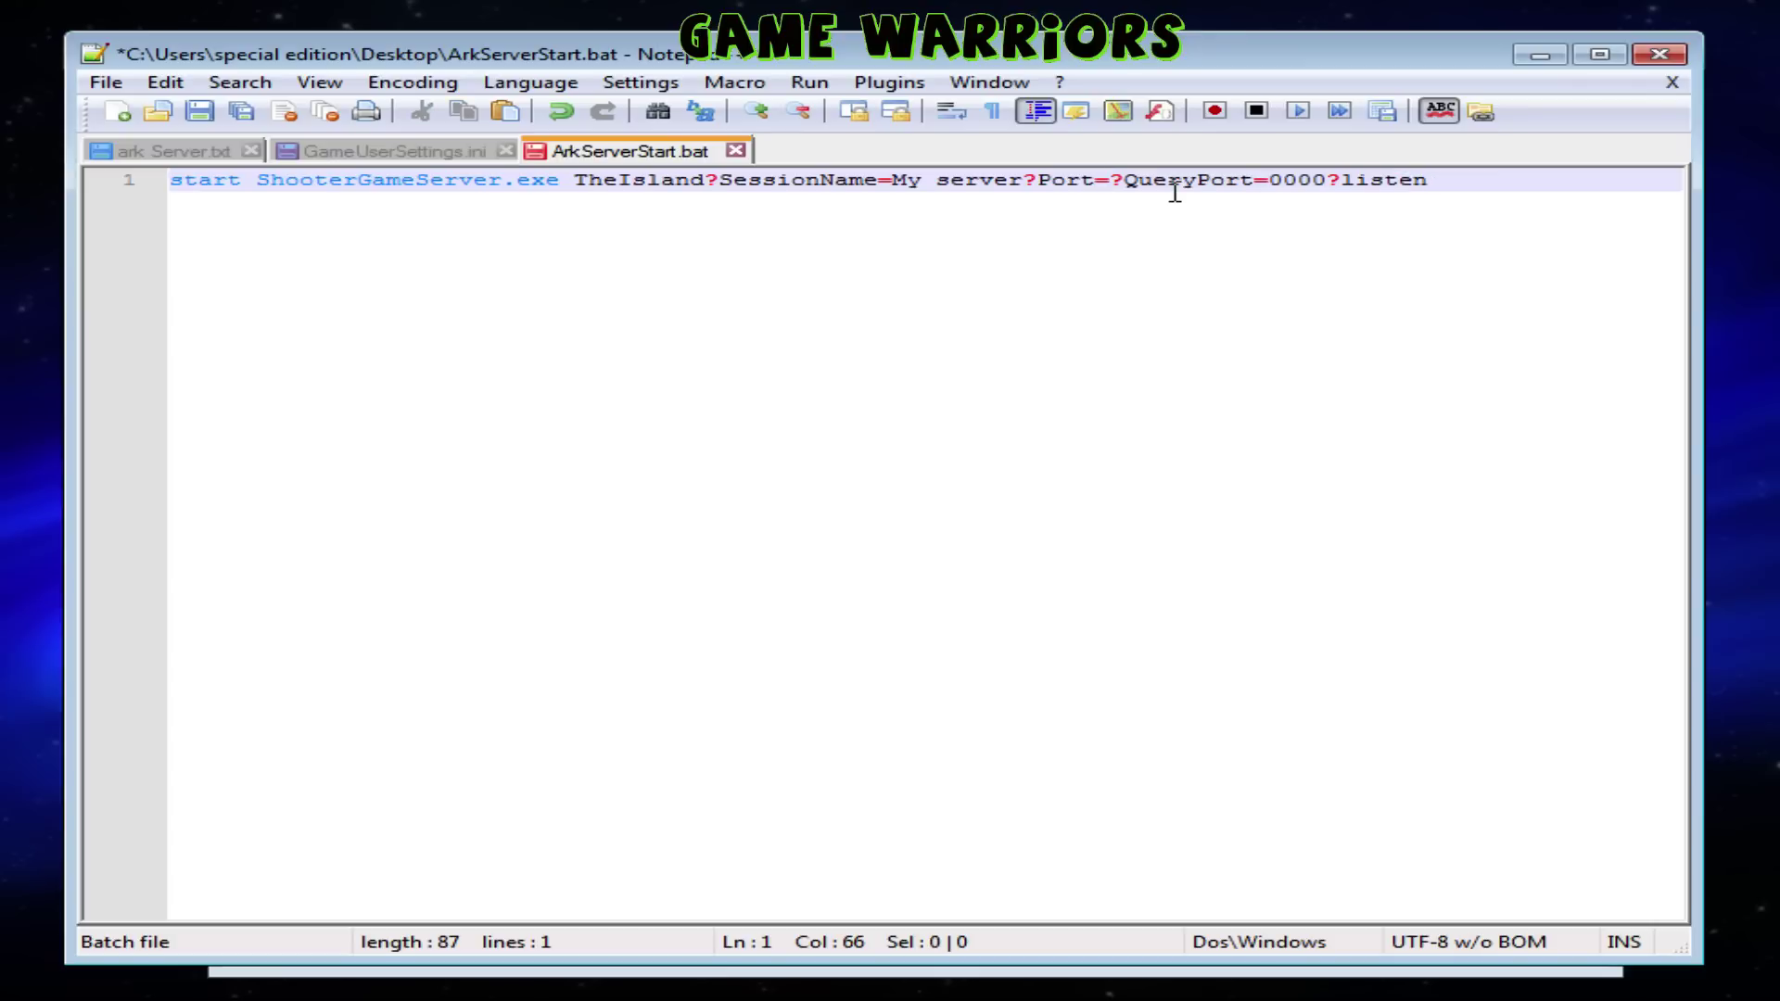
{"action": "type", "text": "5050"}
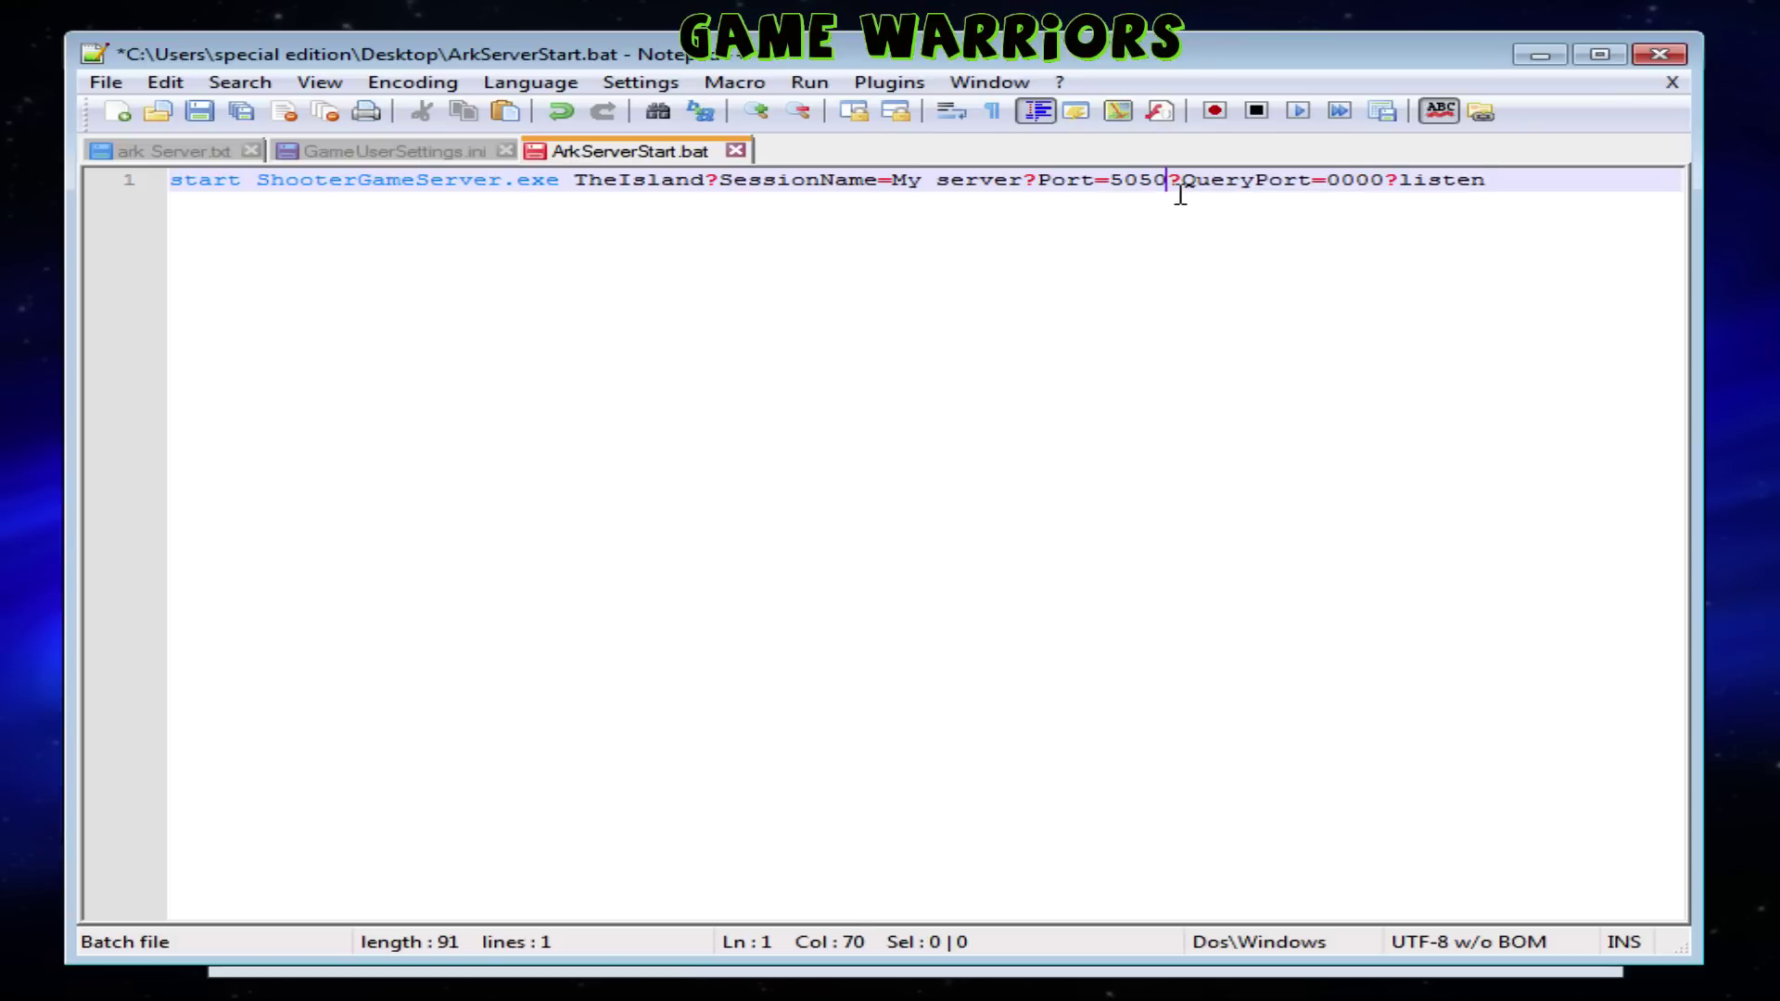
{"action": "left_click_drag", "start_coordinate": [1338, 183], "coordinate": [1383, 188]}
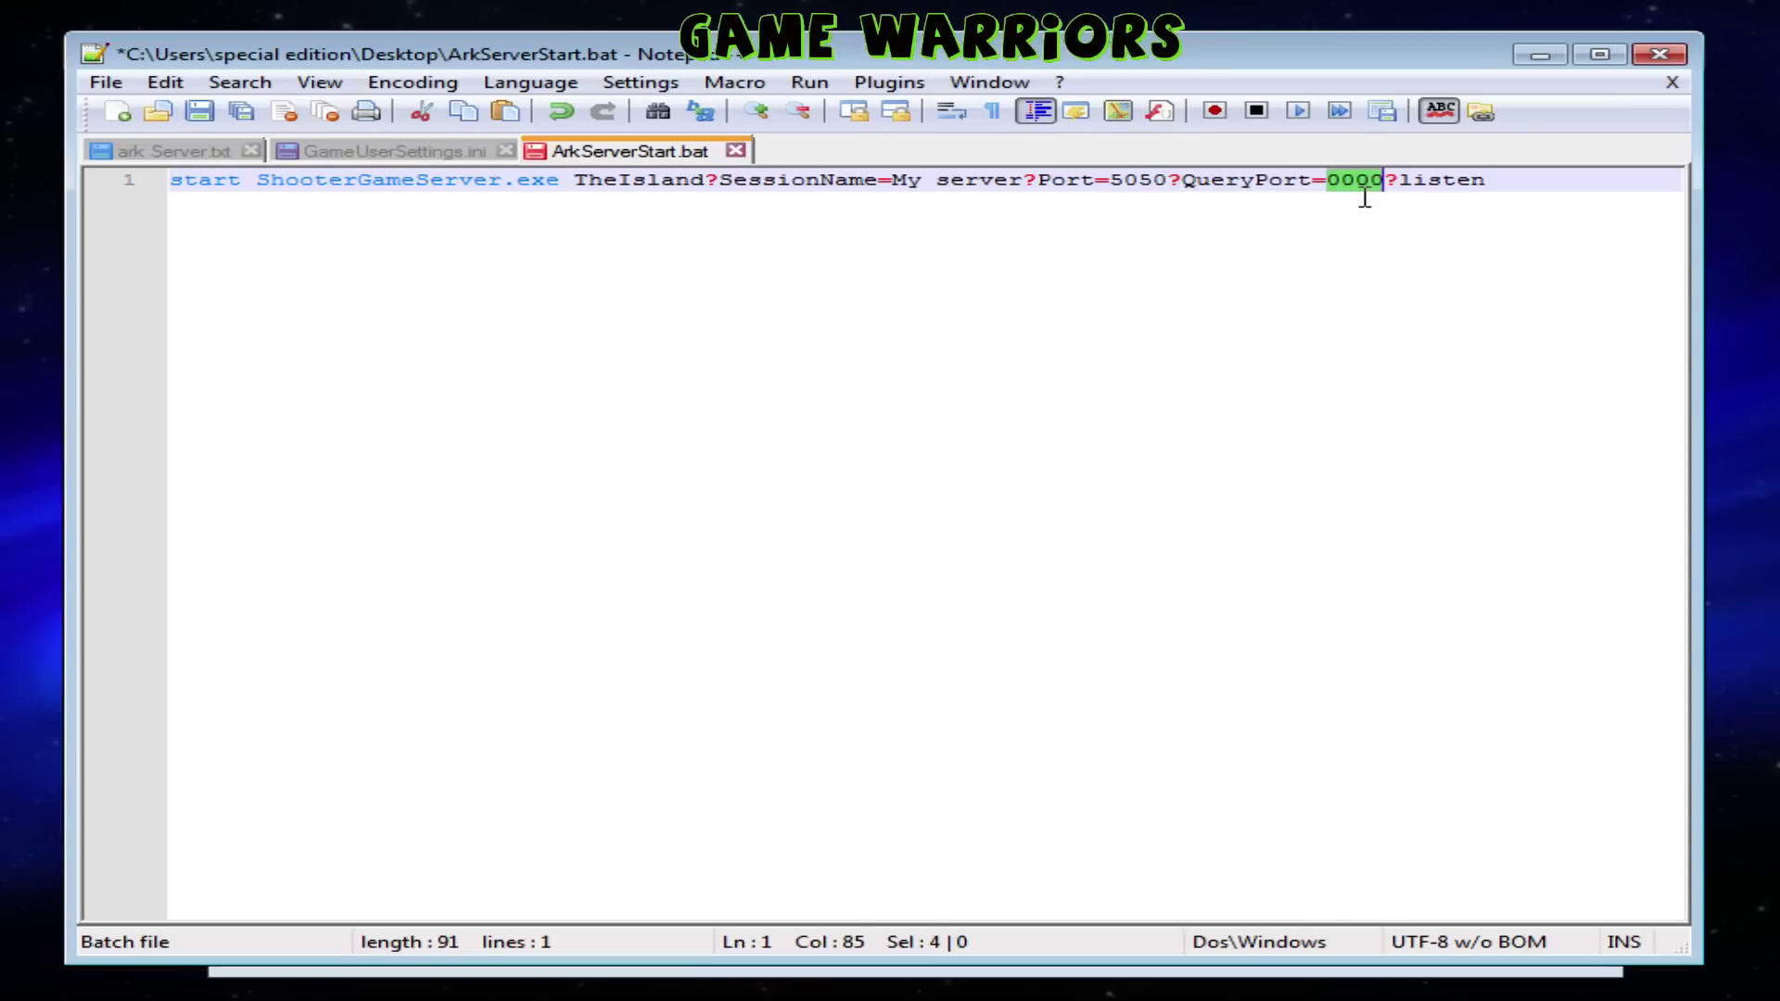
{"action": "type", "text": "5051"}
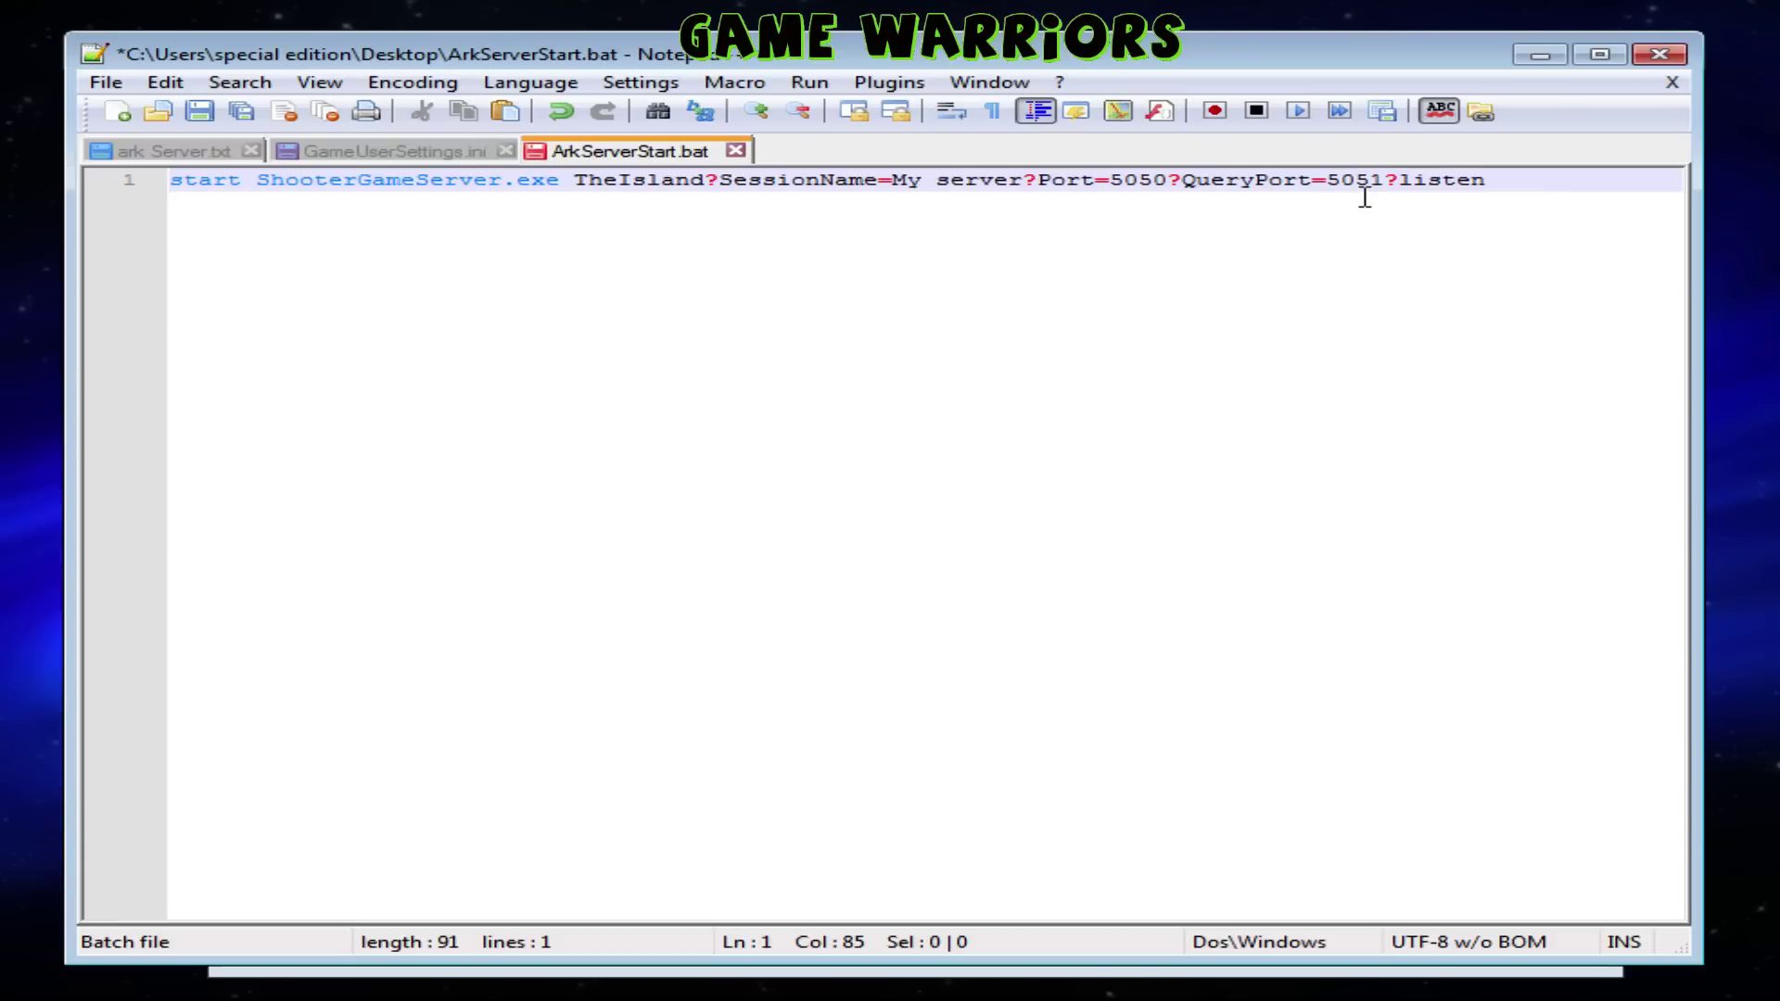
{"action": "left_click", "coordinate": [1493, 182]}
{"action": "left_click_drag", "start_coordinate": [1240, 182], "coordinate": [1385, 188]}
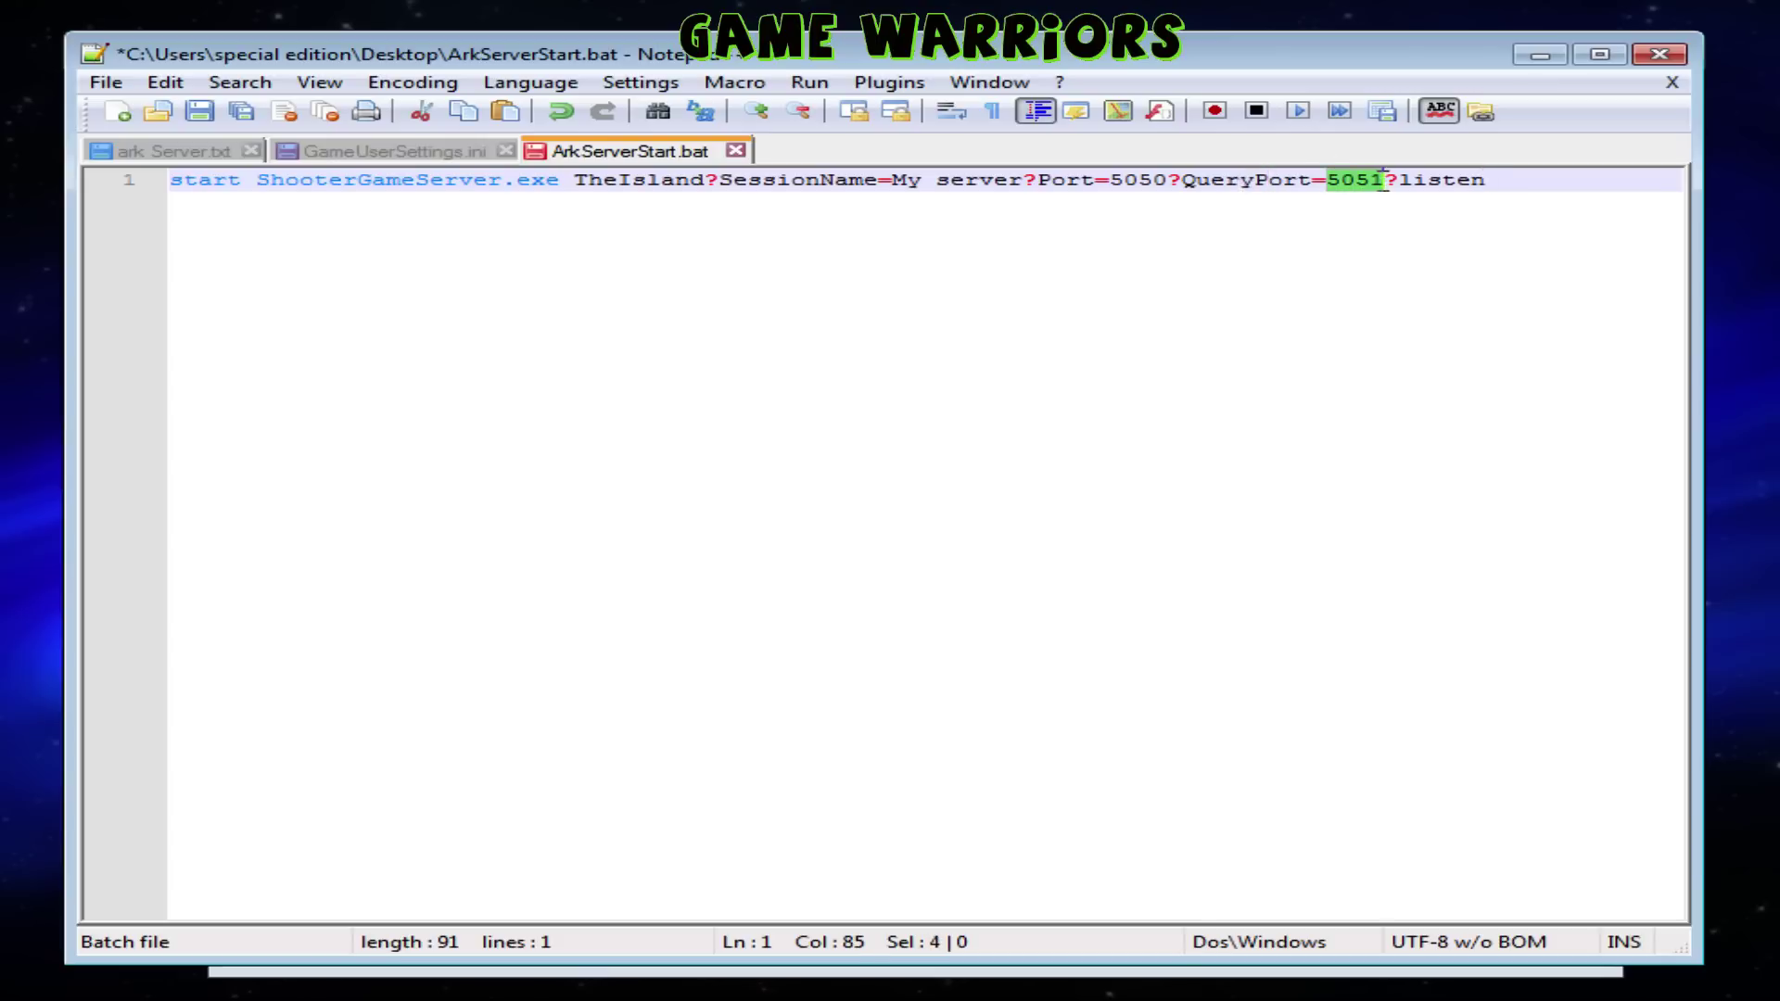
{"action": "left_click", "coordinate": [1441, 181]}
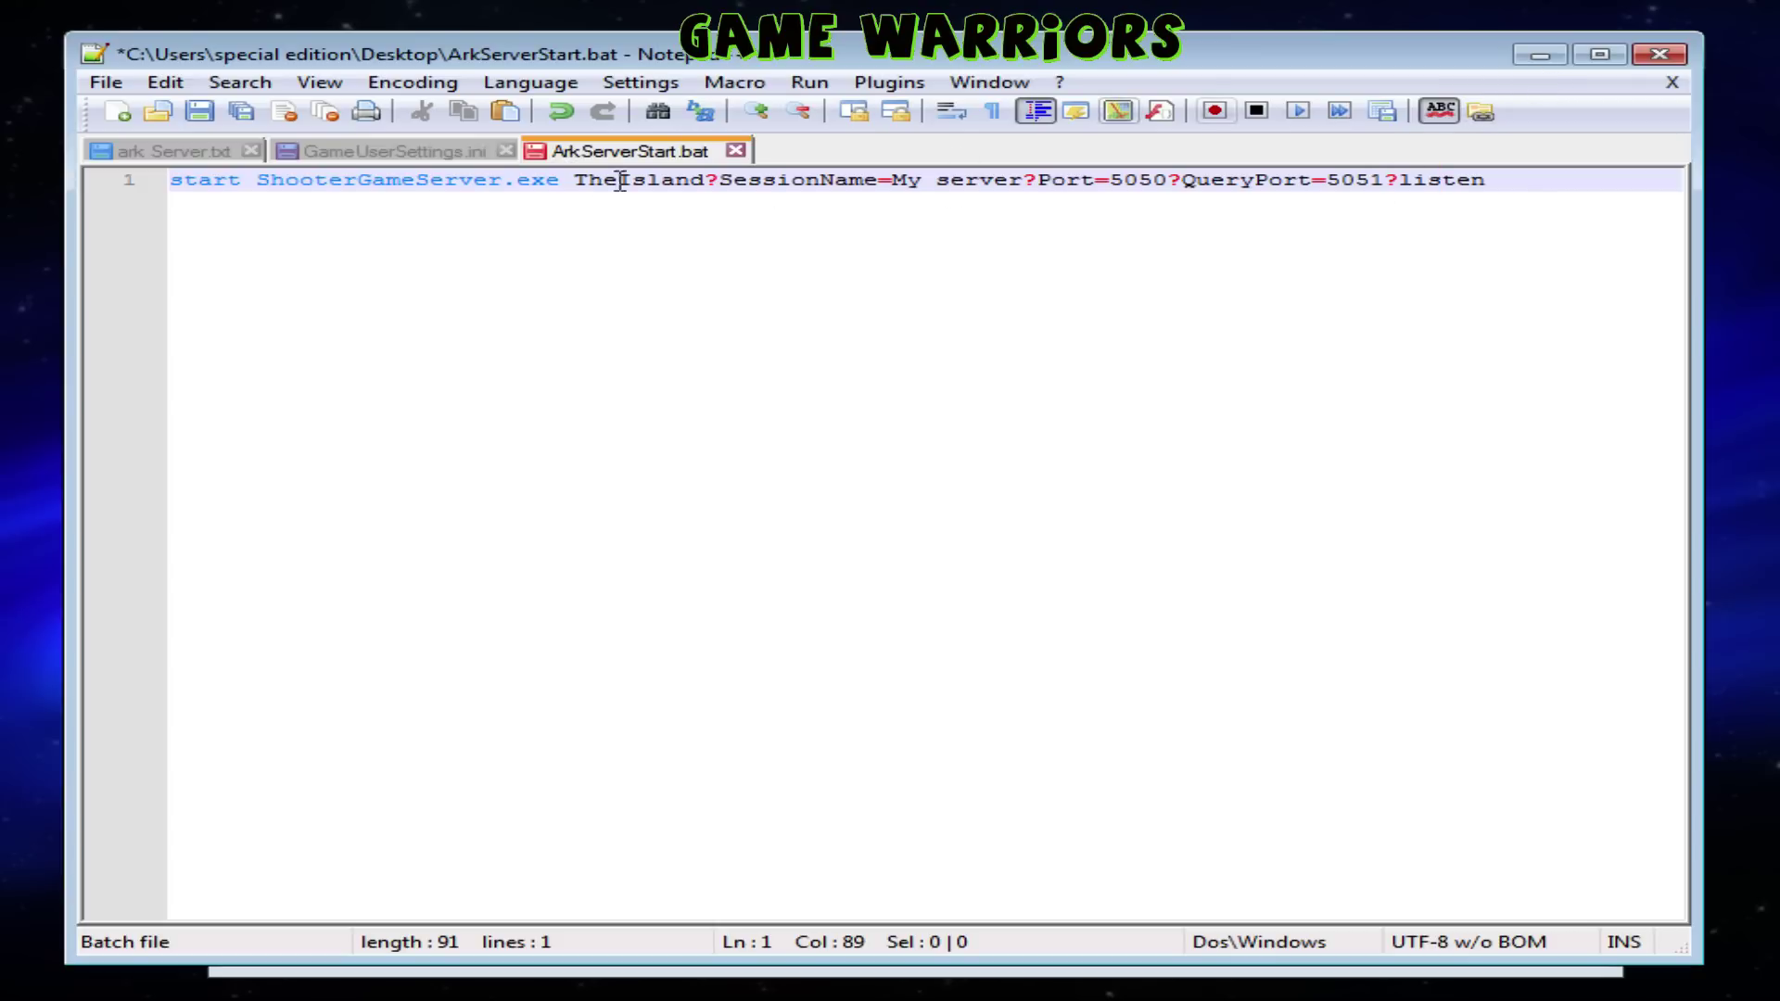
{"action": "left_click", "coordinate": [200, 113]}
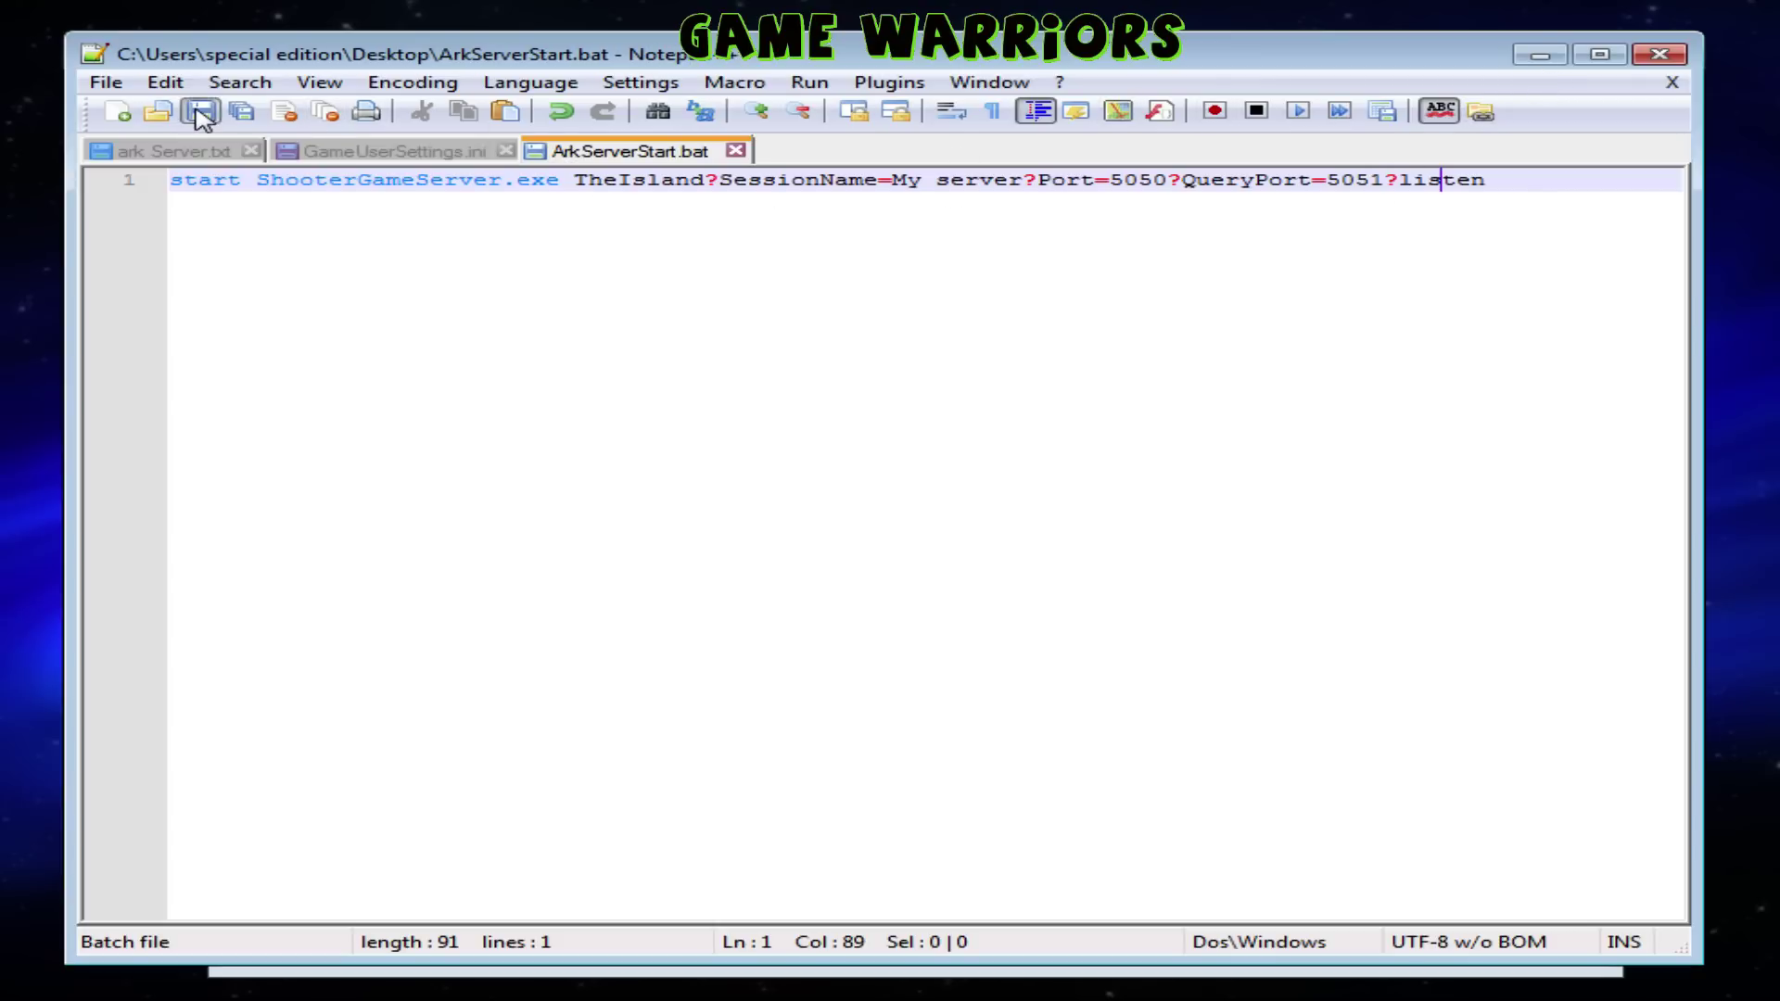
{"action": "left_click", "coordinate": [1660, 54]}
Move ArkServerStart from the desktop into Win64 and run it to launch the server console.
{"action": "left_click", "coordinate": [974, 190]}
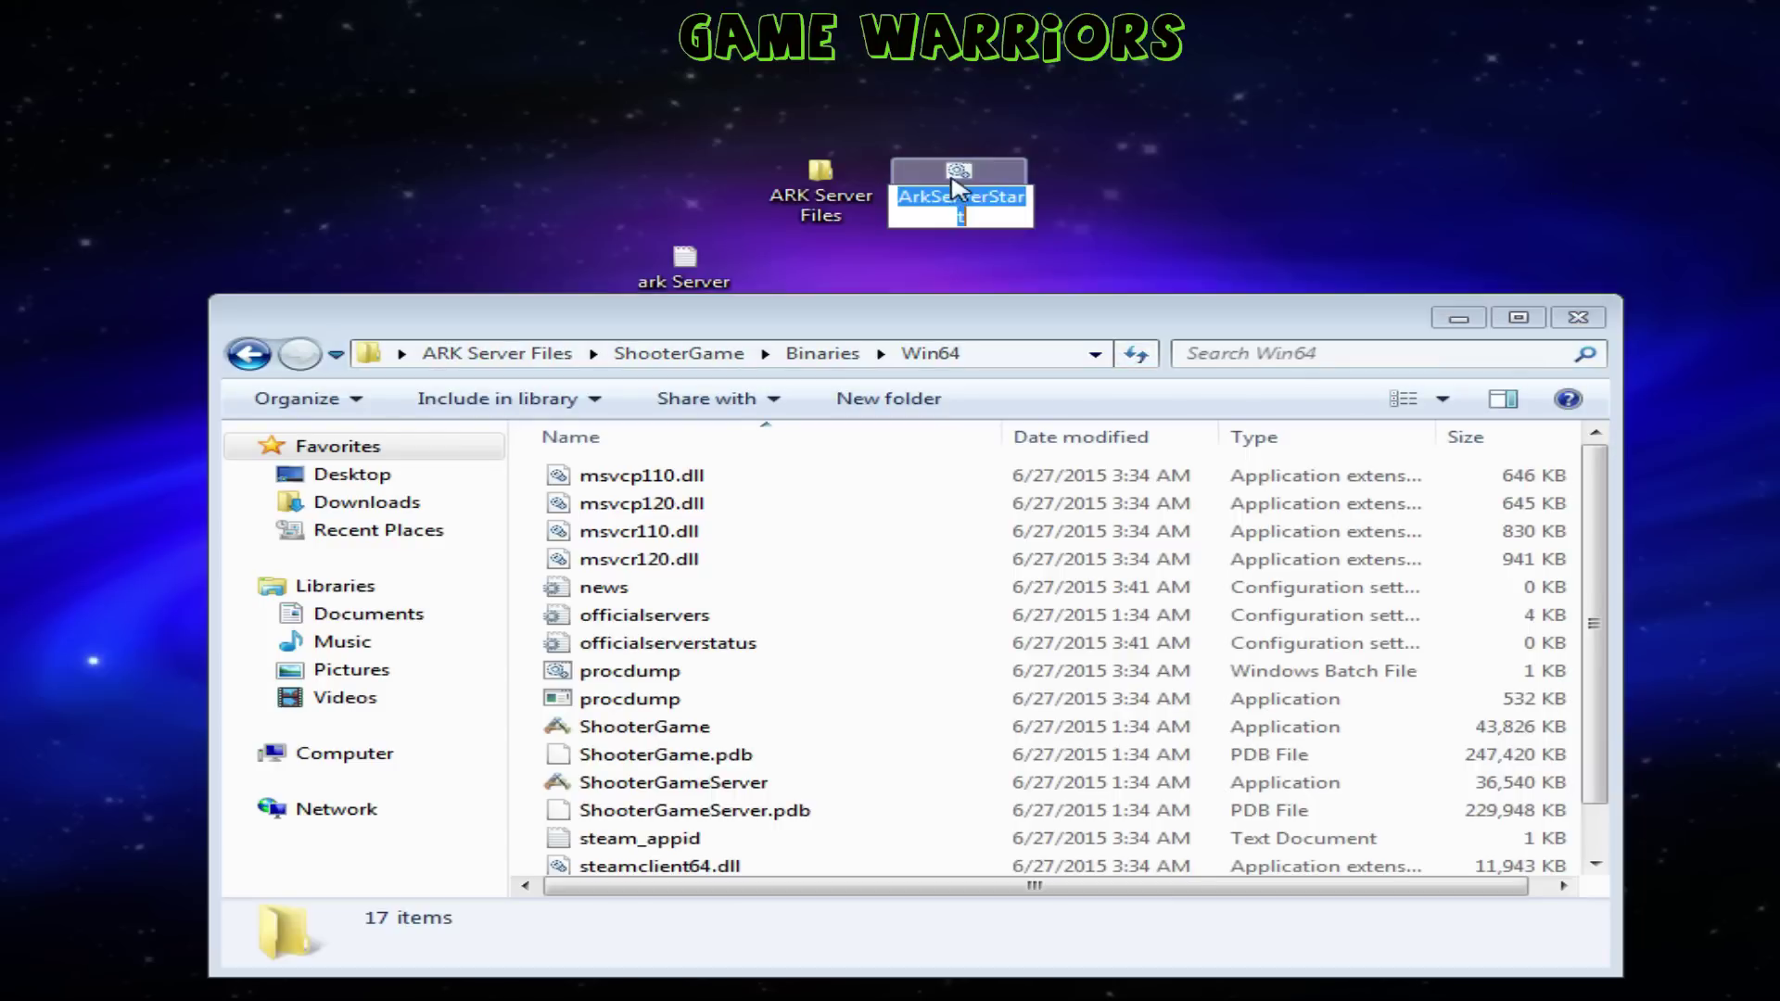
{"action": "left_click_drag", "start_coordinate": [1008, 401], "coordinate": [1007, 403]}
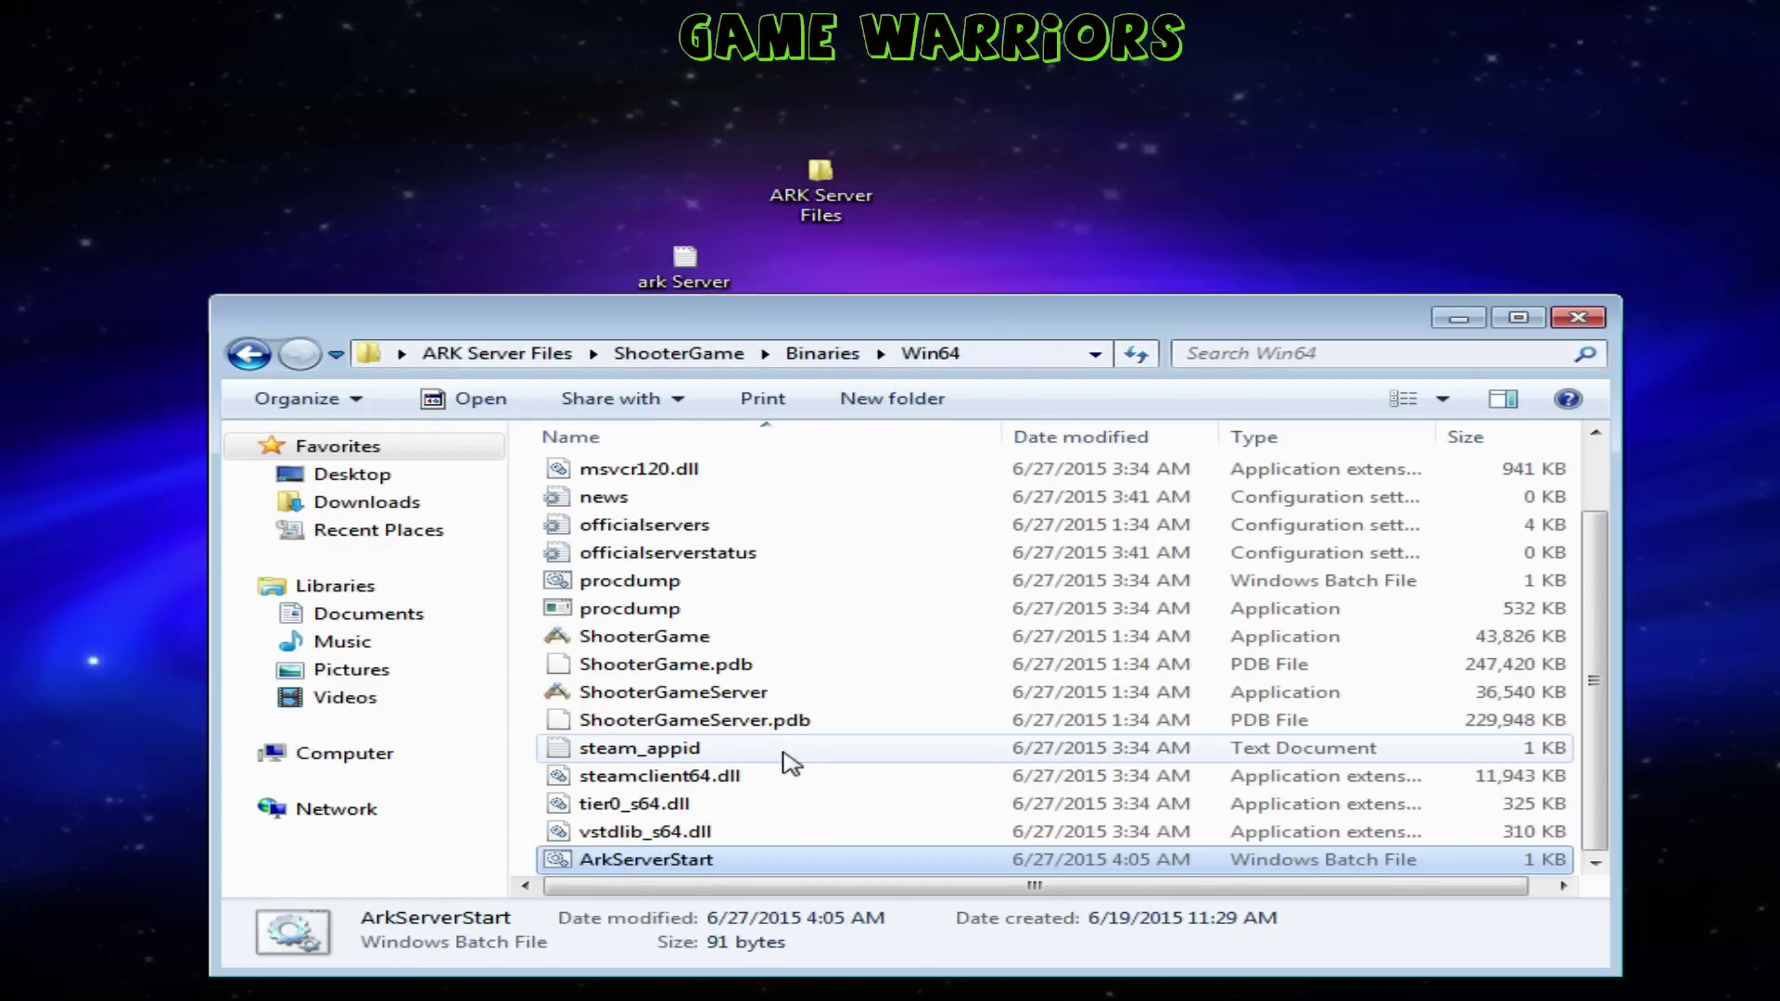
{"action": "double_click", "coordinate": [753, 865]}
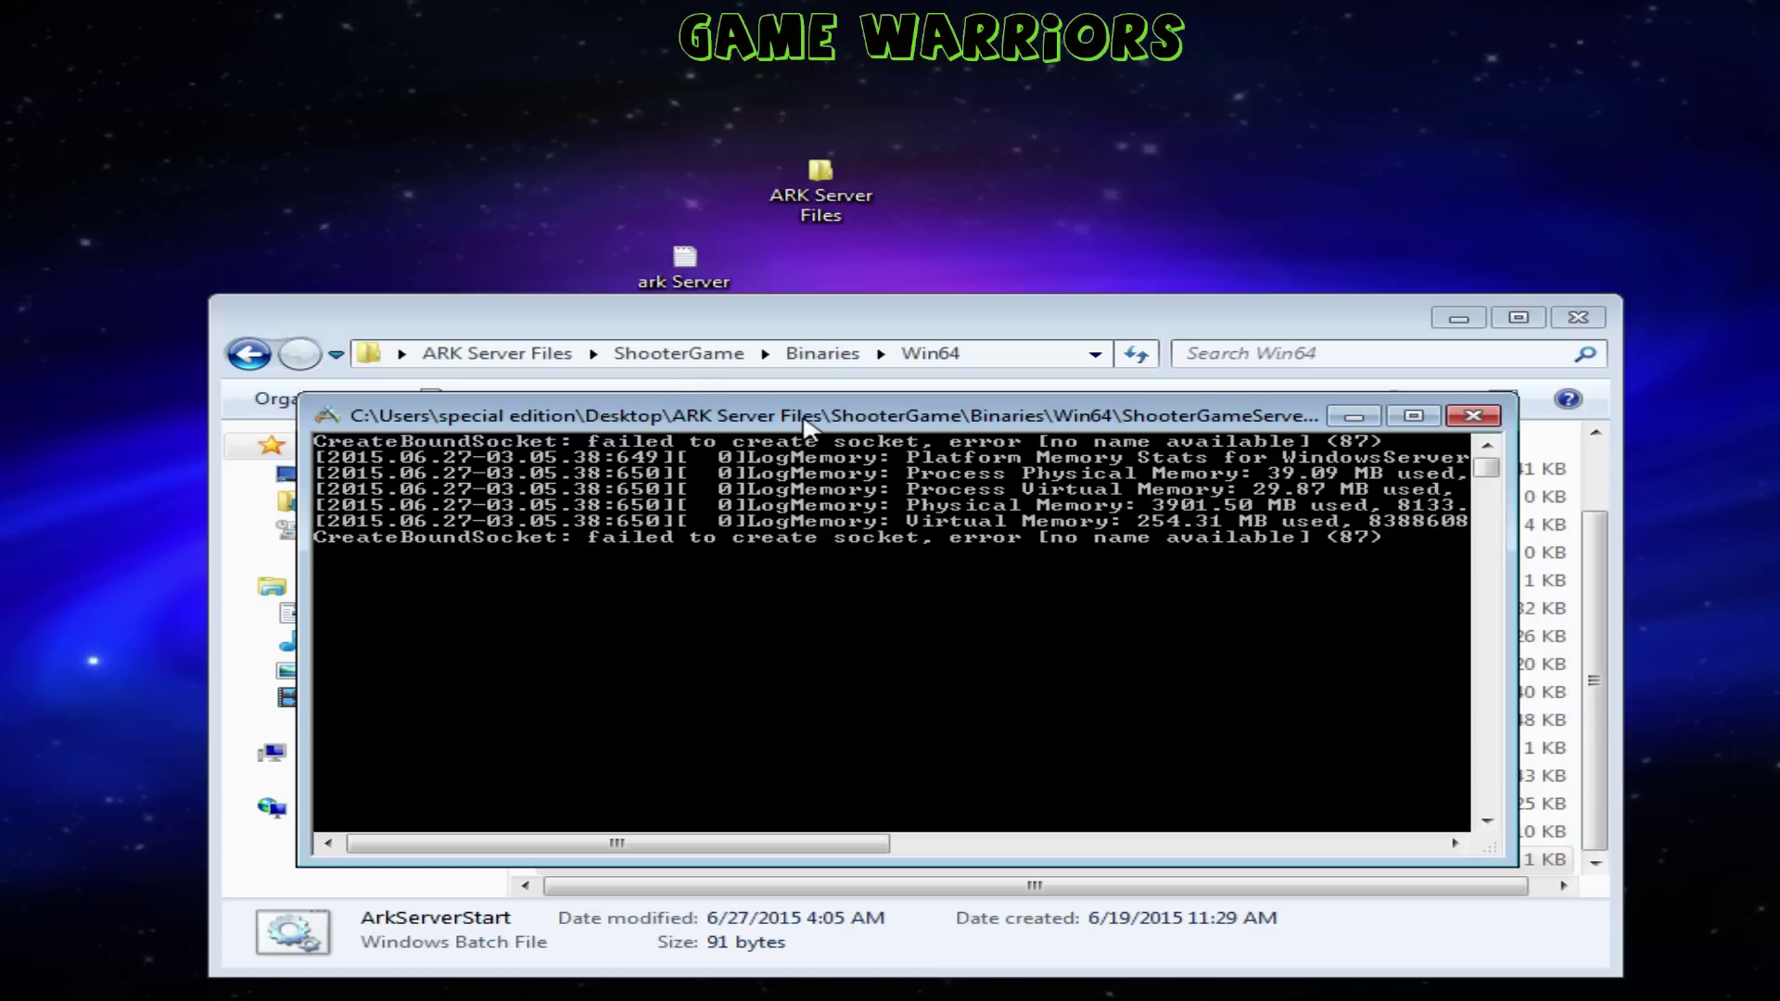
Drag the ShooterGameServer console window aside to reveal the Win64 folder.
{"action": "left_click_drag", "start_coordinate": [805, 422], "coordinate": [0, 429]}
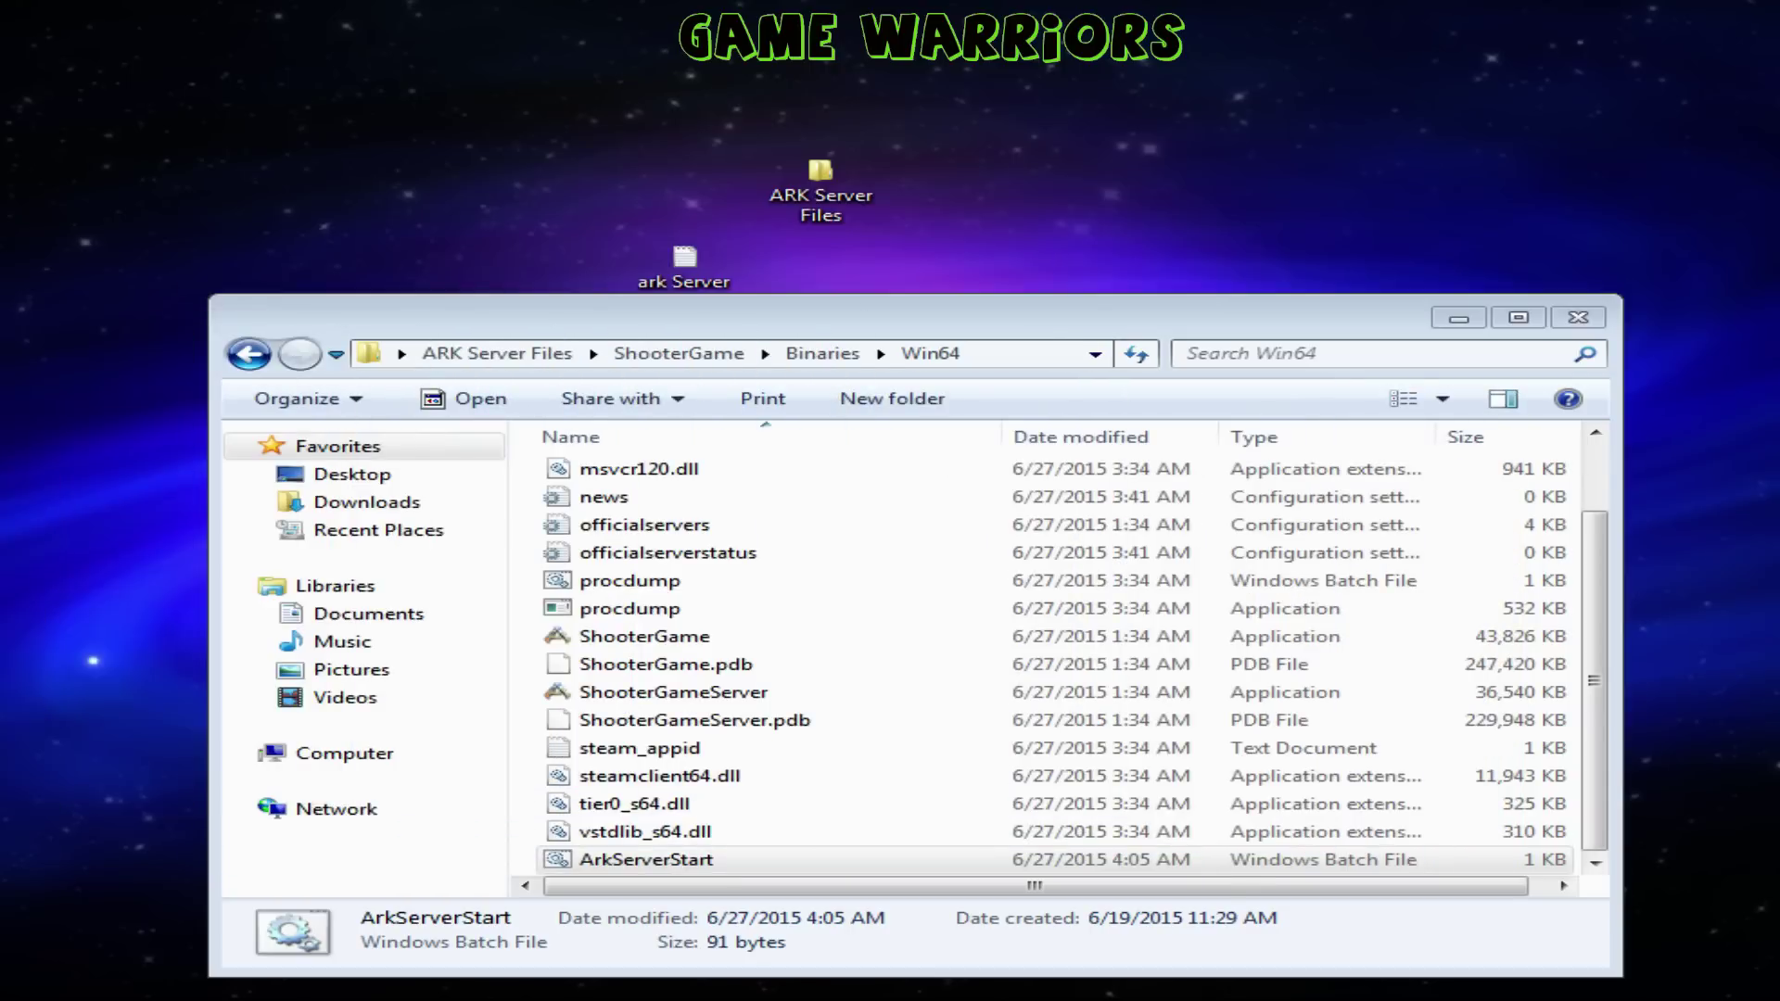